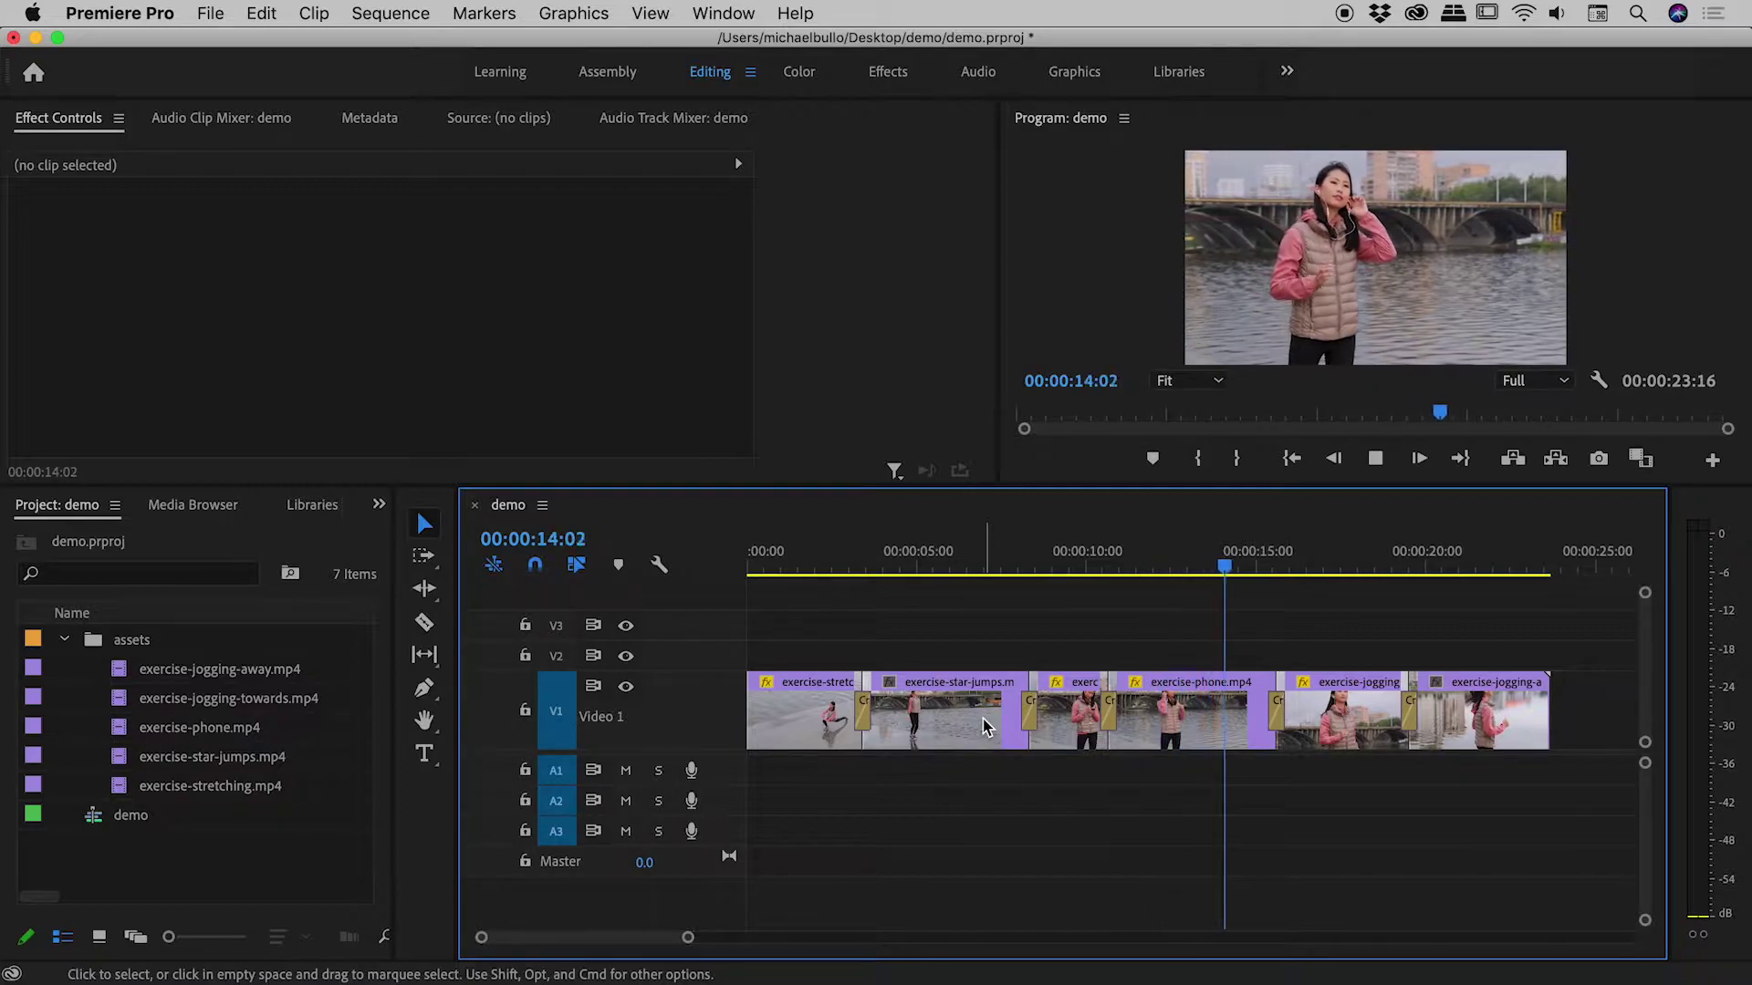
Stop playback and move the playhead back to about 00:00:01:23 near the sequence start
{"action": "key", "text": "space"}
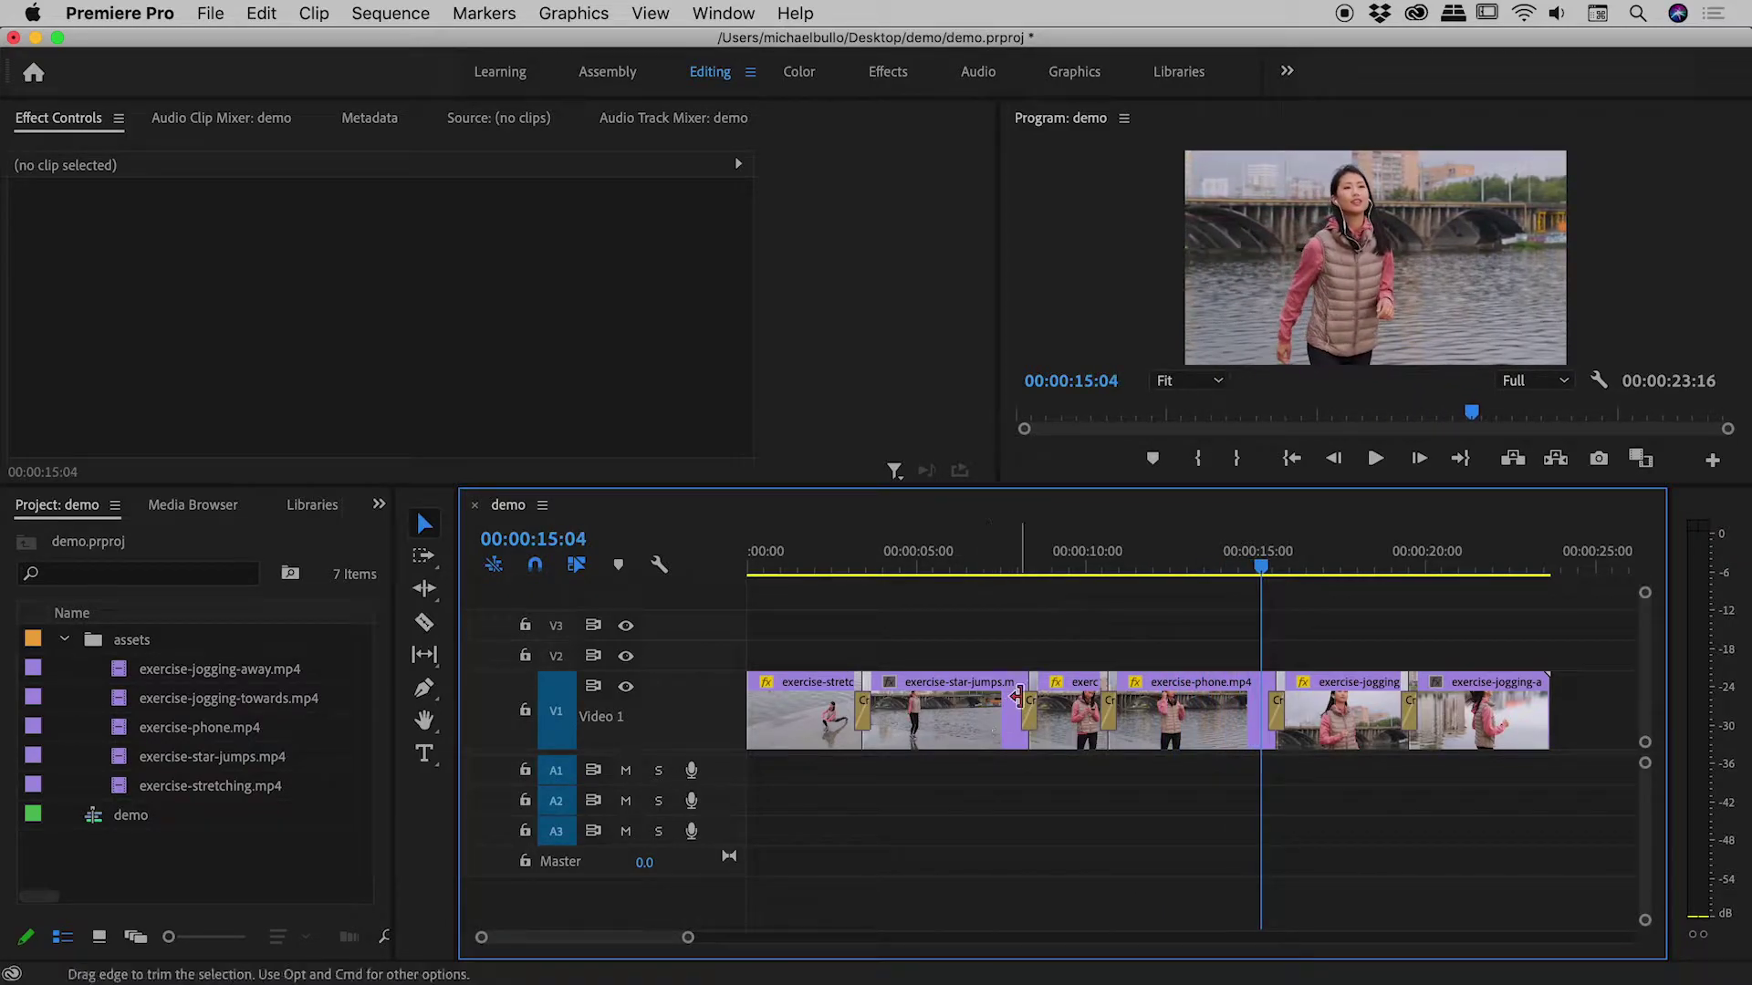
{"action": "left_click_drag", "start_coordinate": [954, 568], "coordinate": [818, 562]}
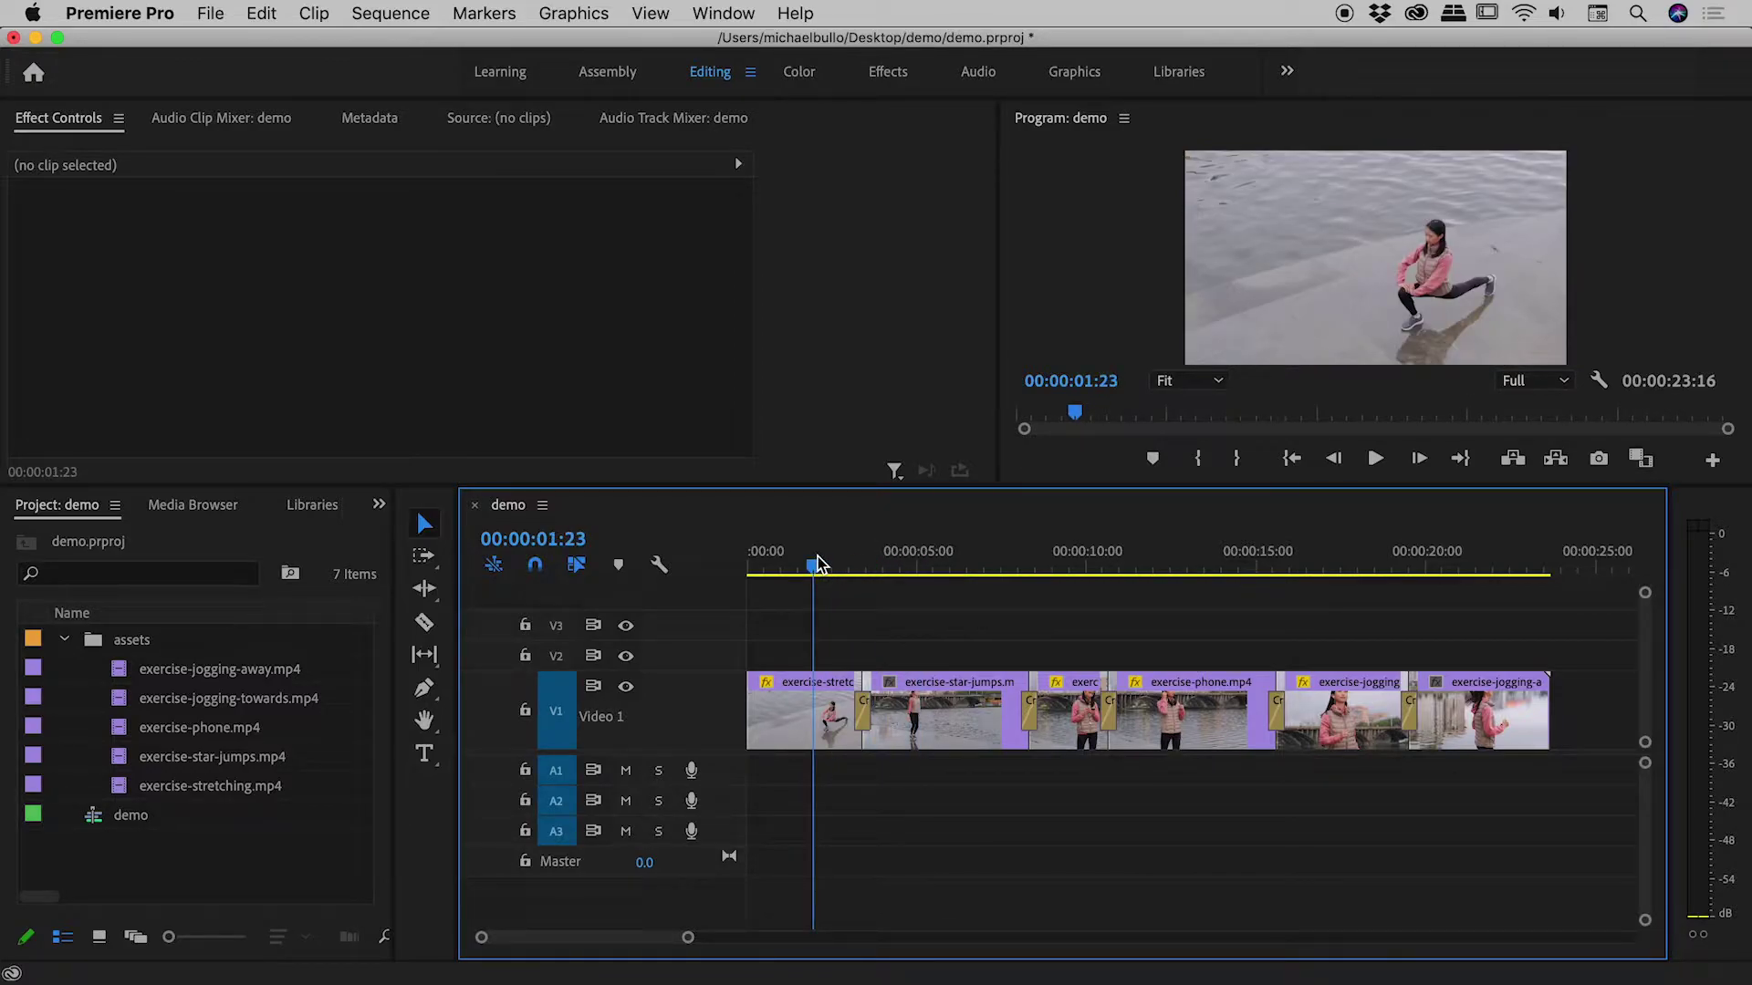
Select the exercise-stretching.mp4 clip and switch the panel group to the Effects library
{"action": "left_click", "coordinate": [790, 708]}
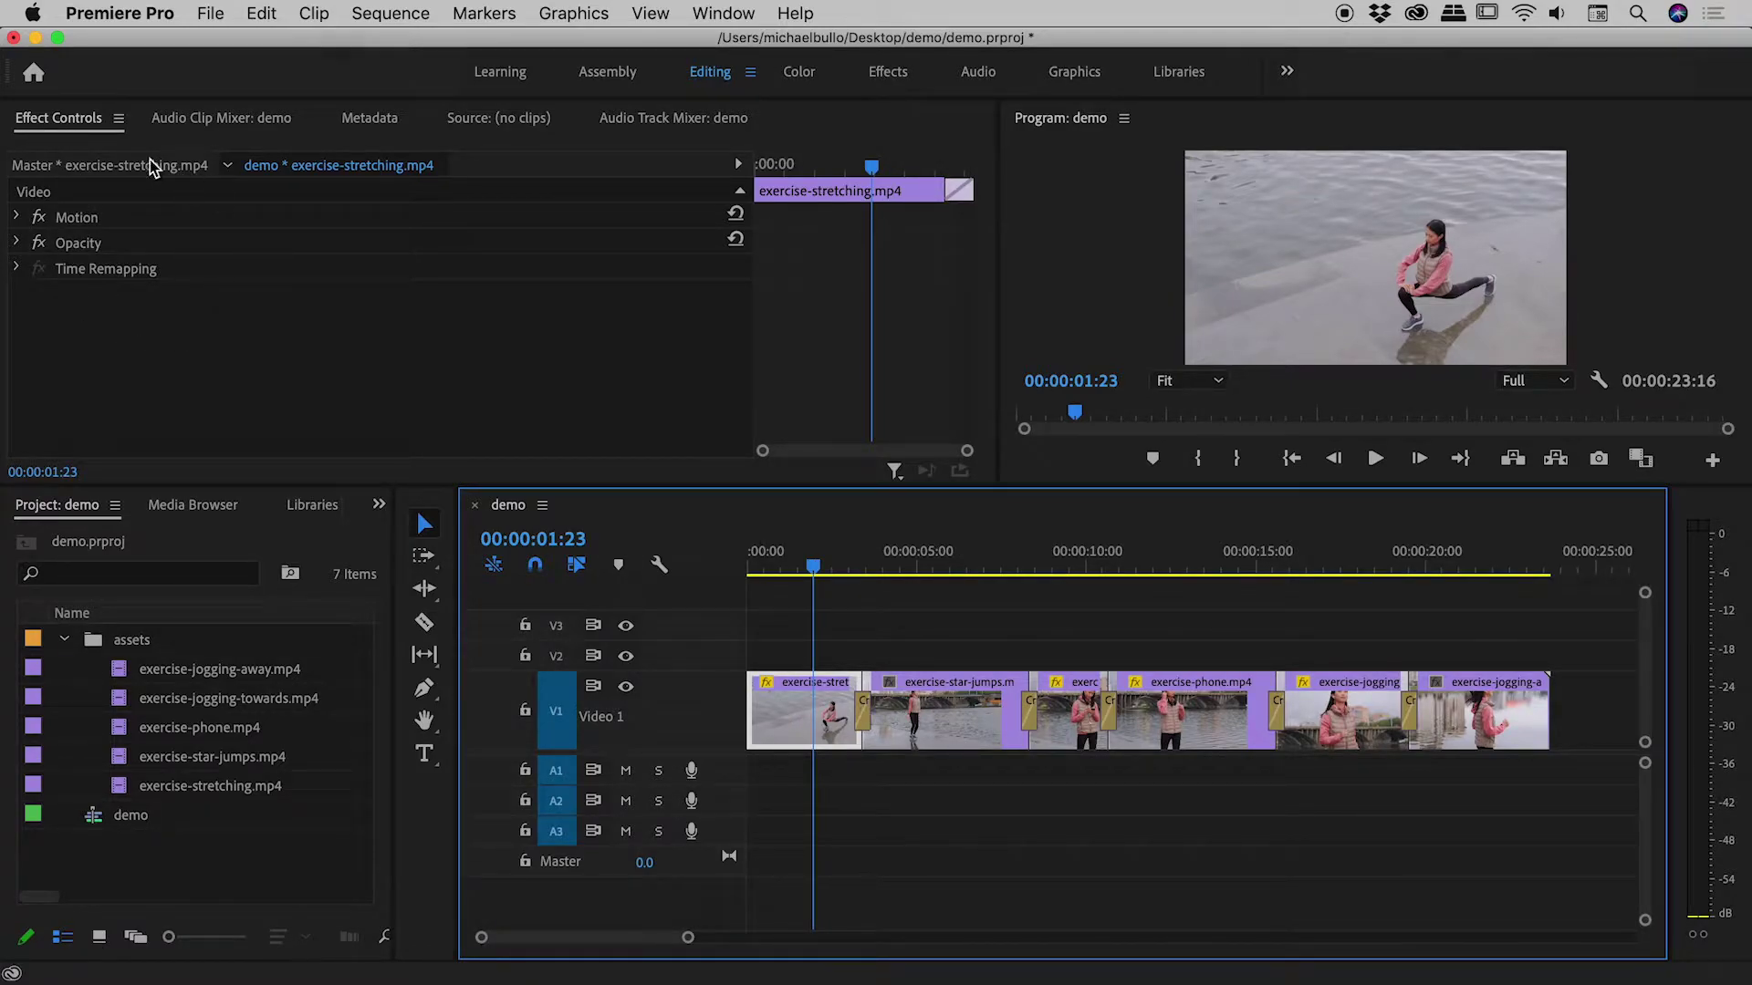
{"action": "left_click", "coordinate": [378, 505]}
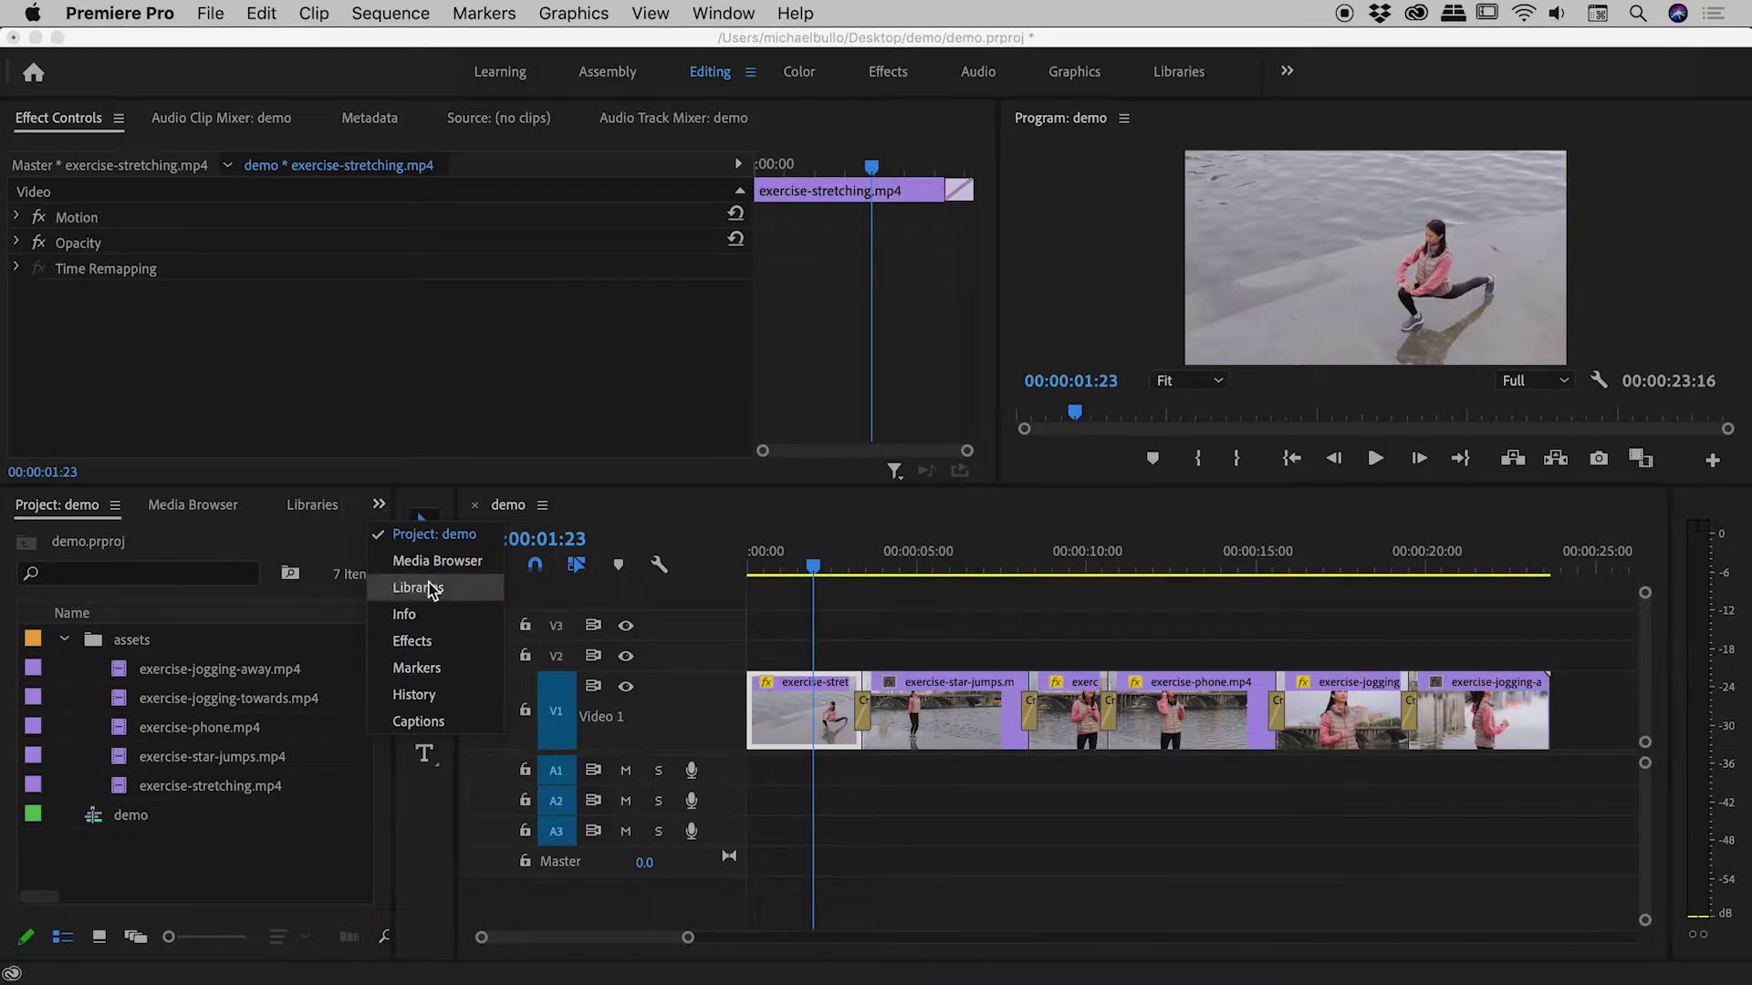
{"action": "left_click", "coordinate": [447, 644]}
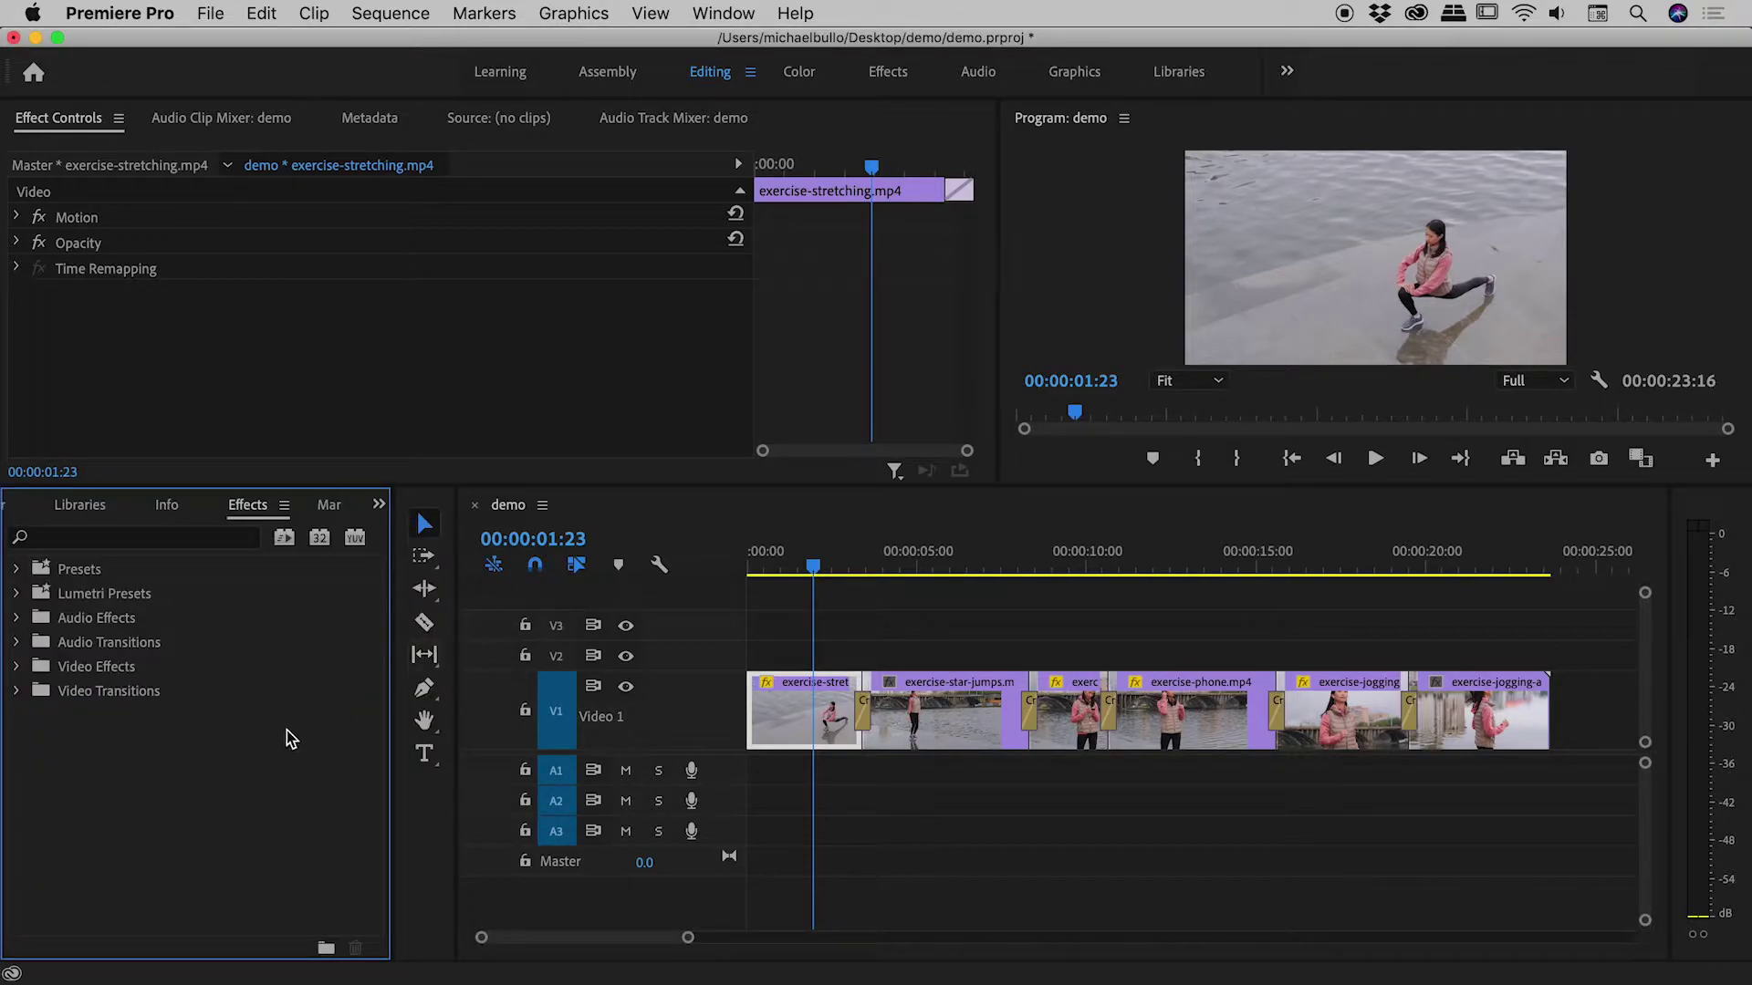
Drag Lumetri Color from Video Effects > Color Correction onto the exercise-stretching clip
{"action": "left_click", "coordinate": [16, 667]}
{"action": "left_click", "coordinate": [31, 764]}
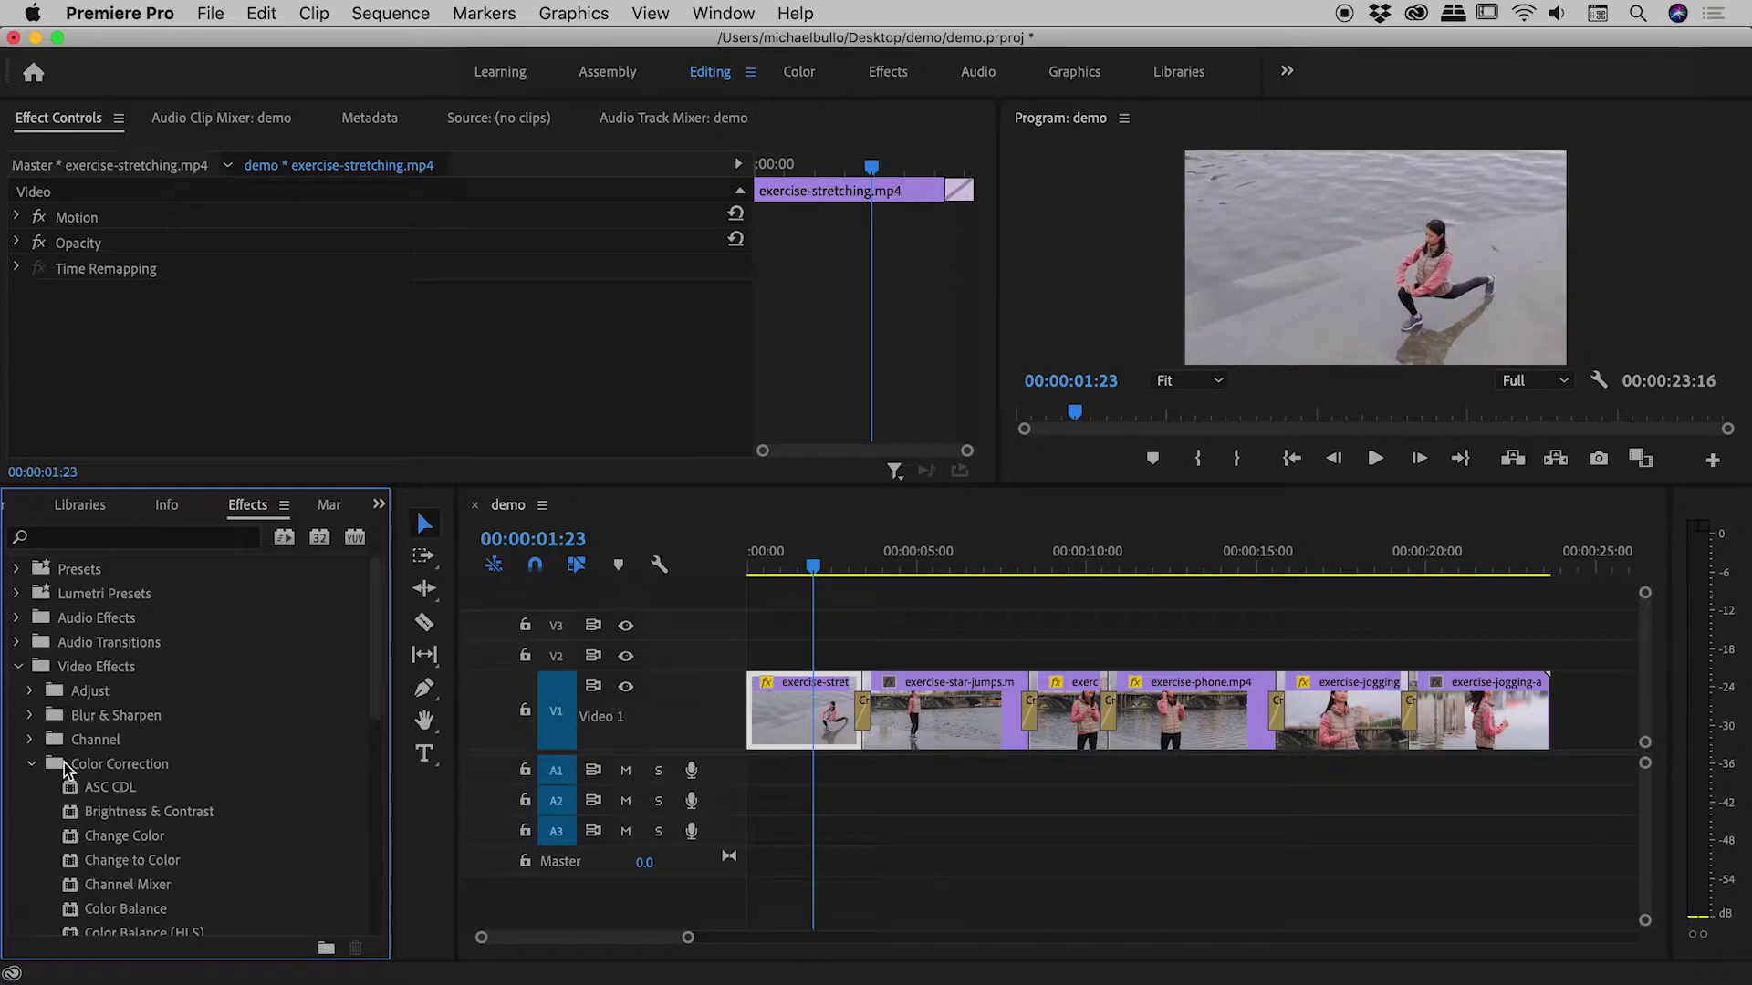
{"action": "scroll", "coordinate": [372, 598], "scroll_direction": "down", "scroll_amount": 5}
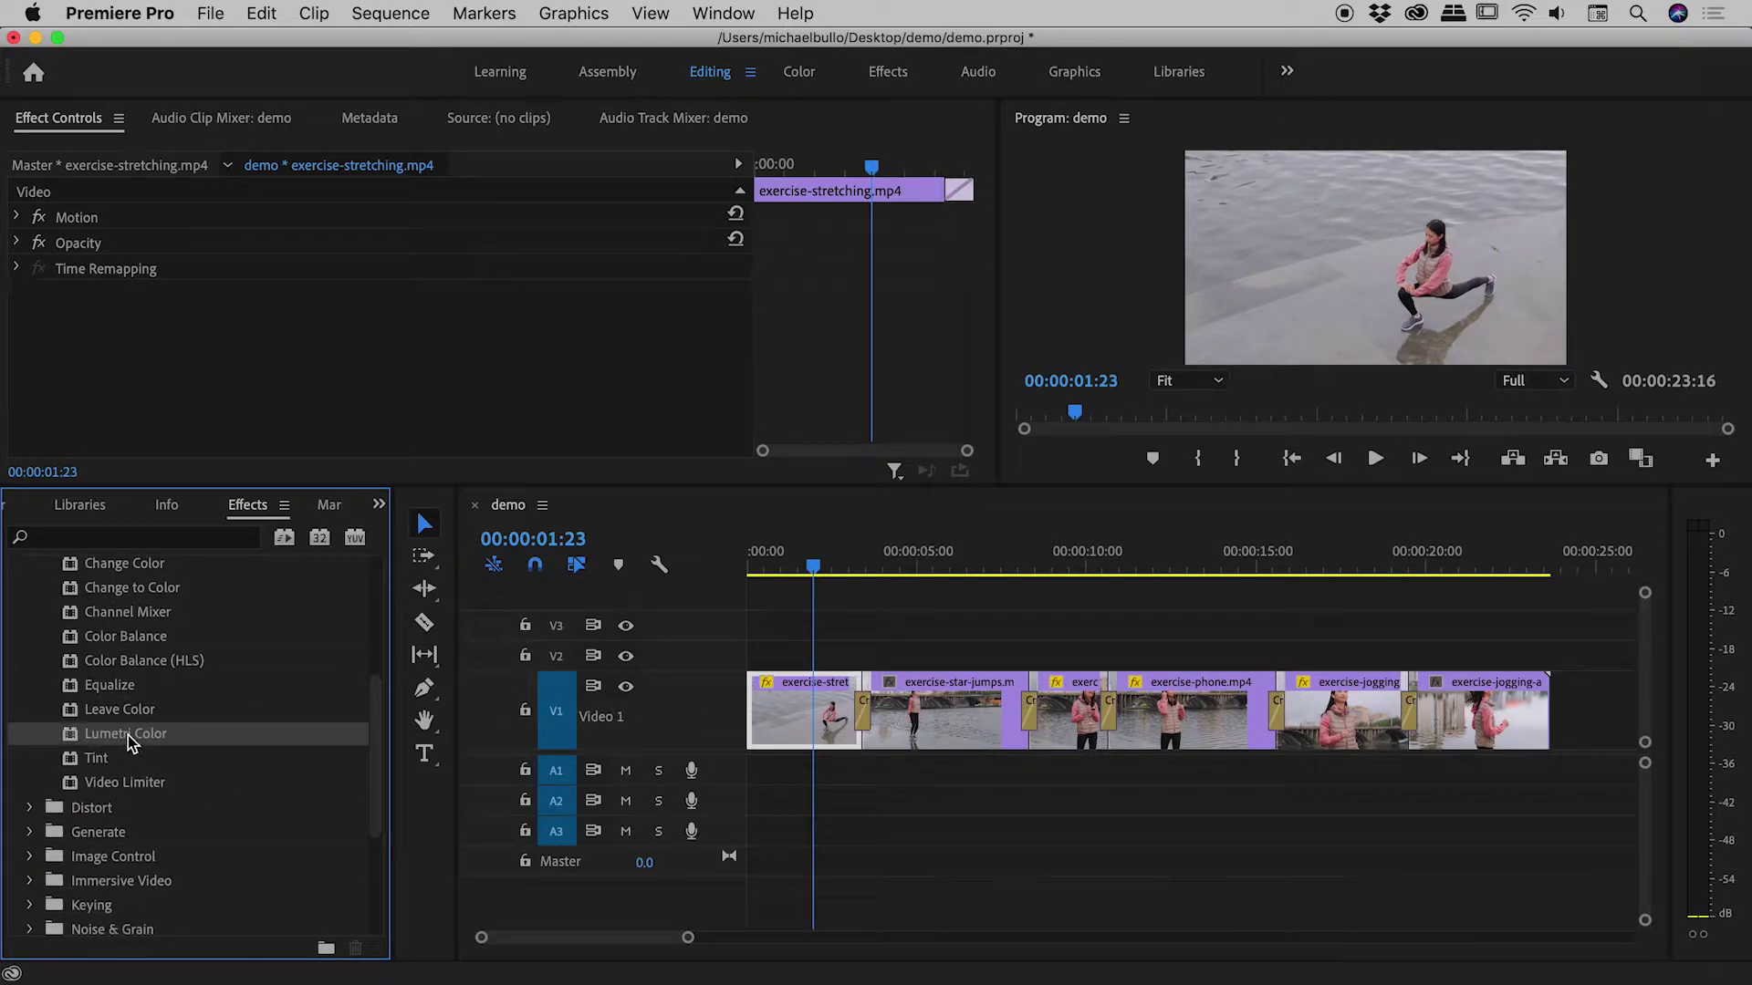
{"action": "left_click_drag", "start_coordinate": [128, 736], "coordinate": [145, 380]}
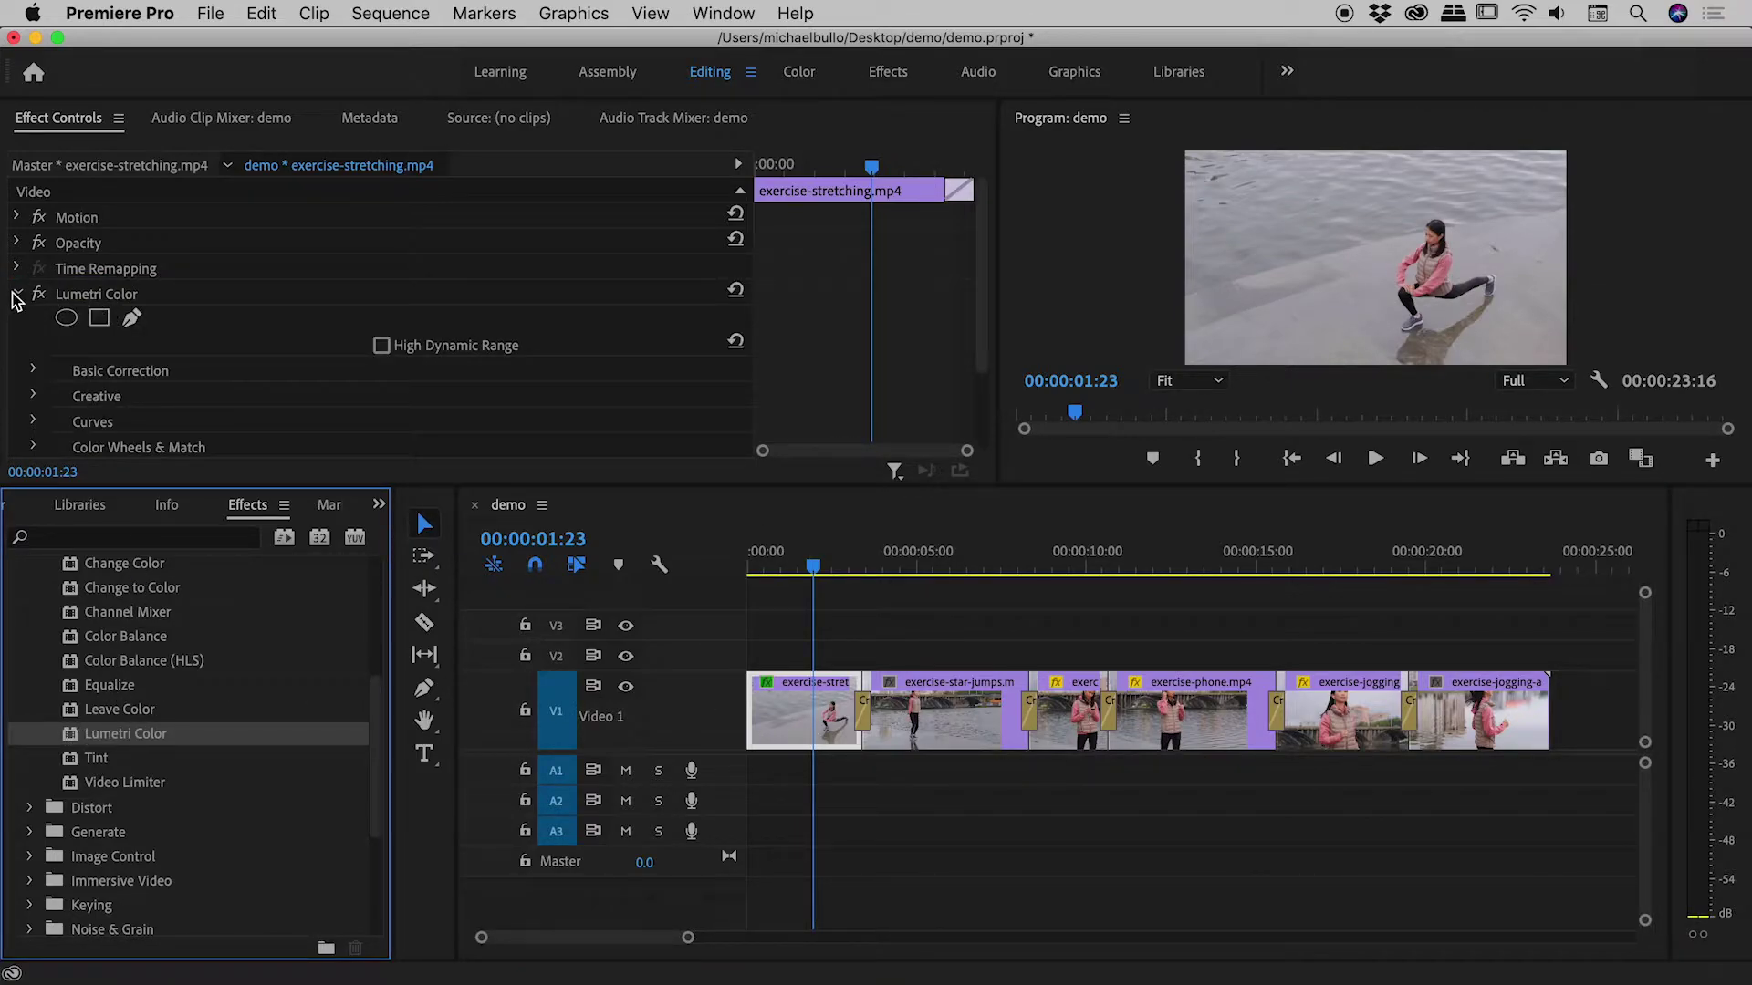
Lower the clip's Lumetri Color Basic Correction Saturation from 100 to 0
{"action": "left_click", "coordinate": [19, 295]}
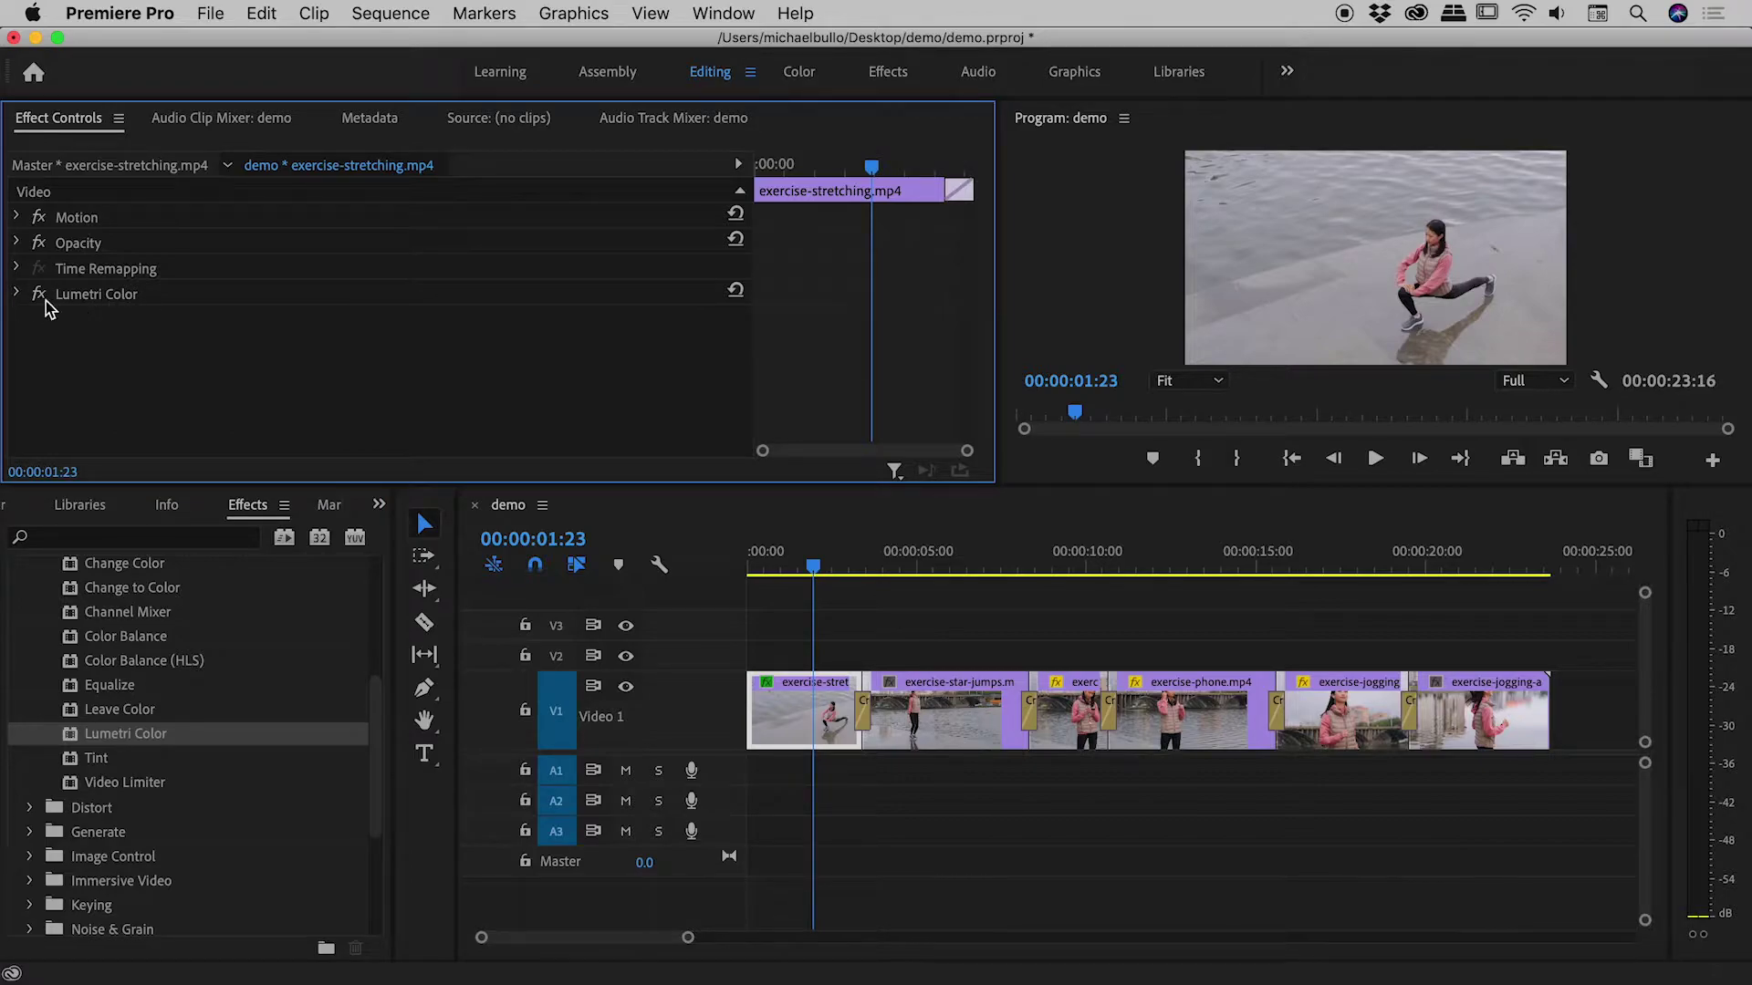
{"action": "left_click", "coordinate": [18, 295]}
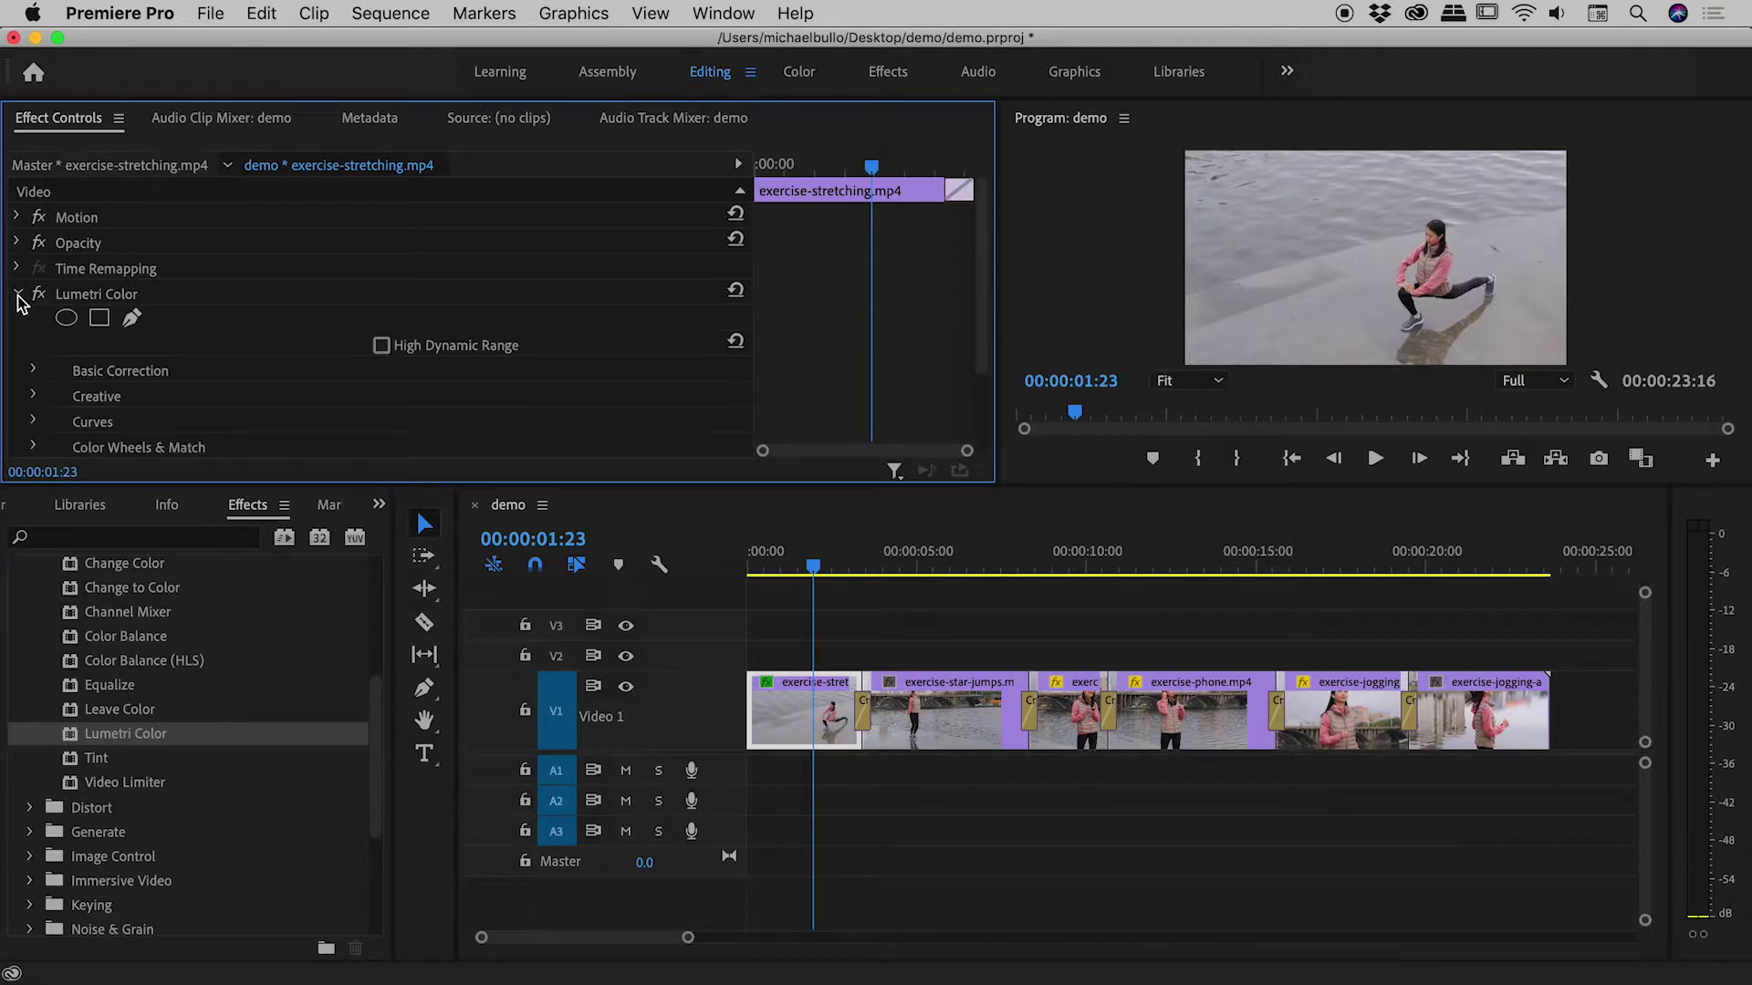
{"action": "left_click", "coordinate": [34, 370]}
{"action": "left_click_drag", "start_coordinate": [984, 220], "coordinate": [983, 387]}
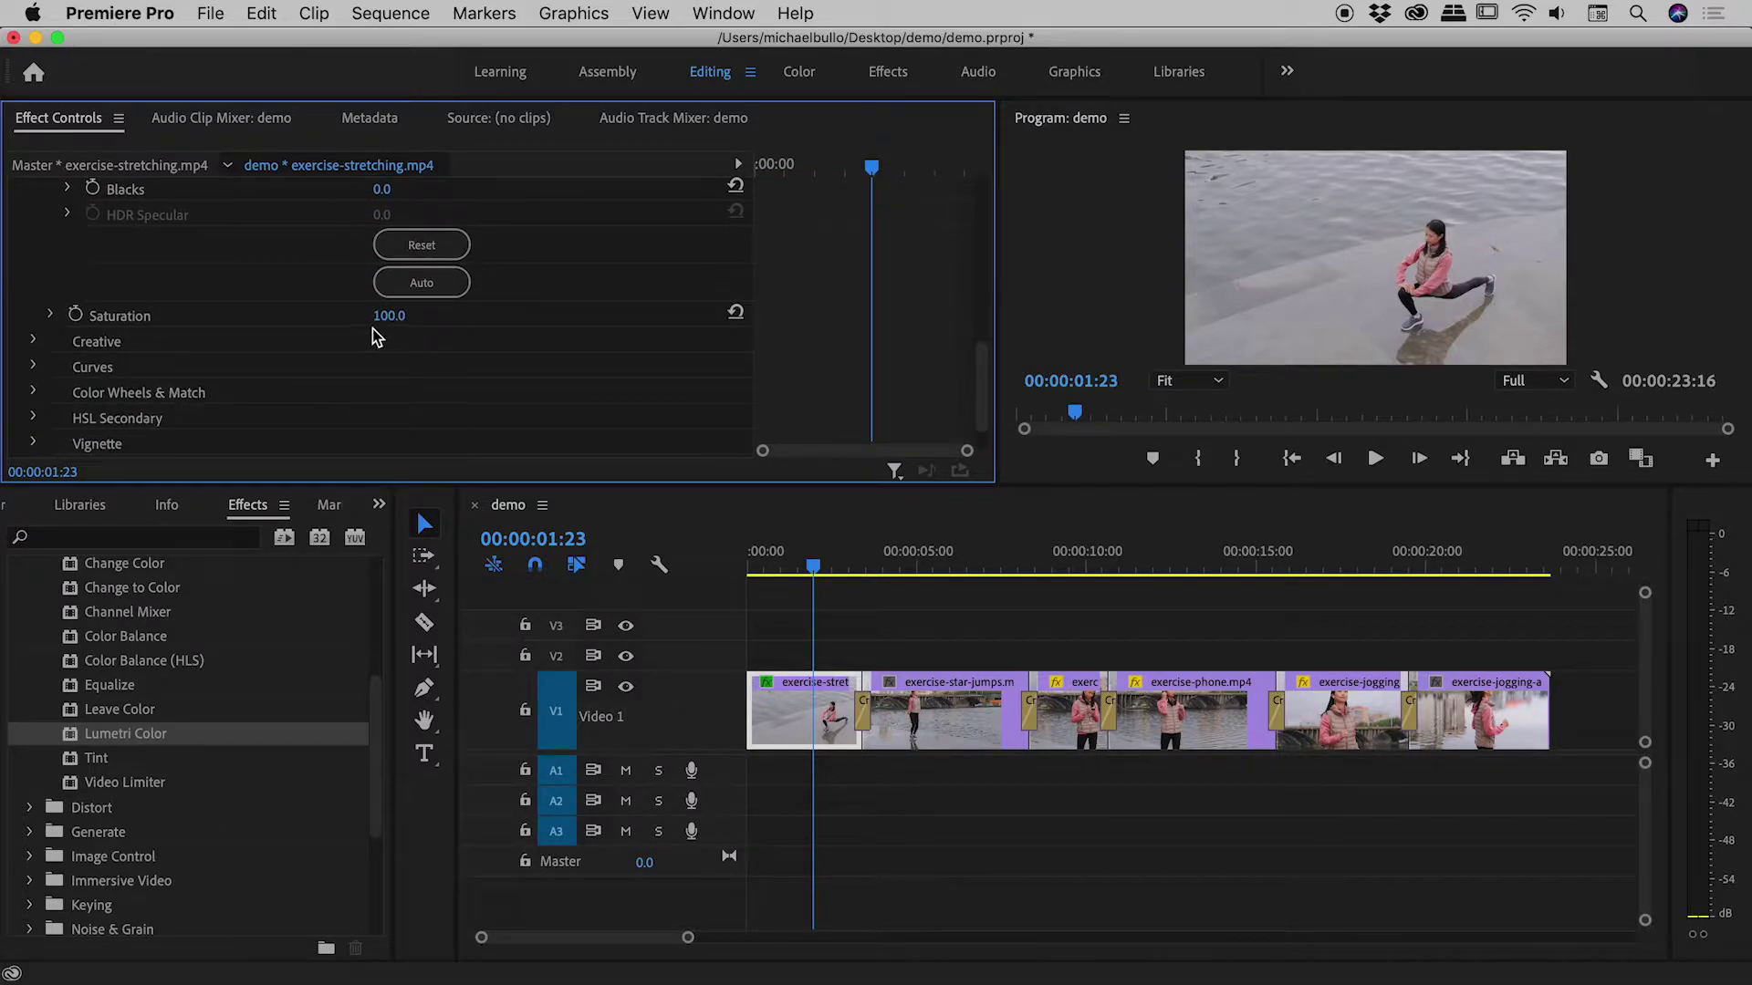
{"action": "left_click_drag", "start_coordinate": [388, 315], "coordinate": [301, 315]}
{"action": "left_click", "coordinate": [796, 730]}
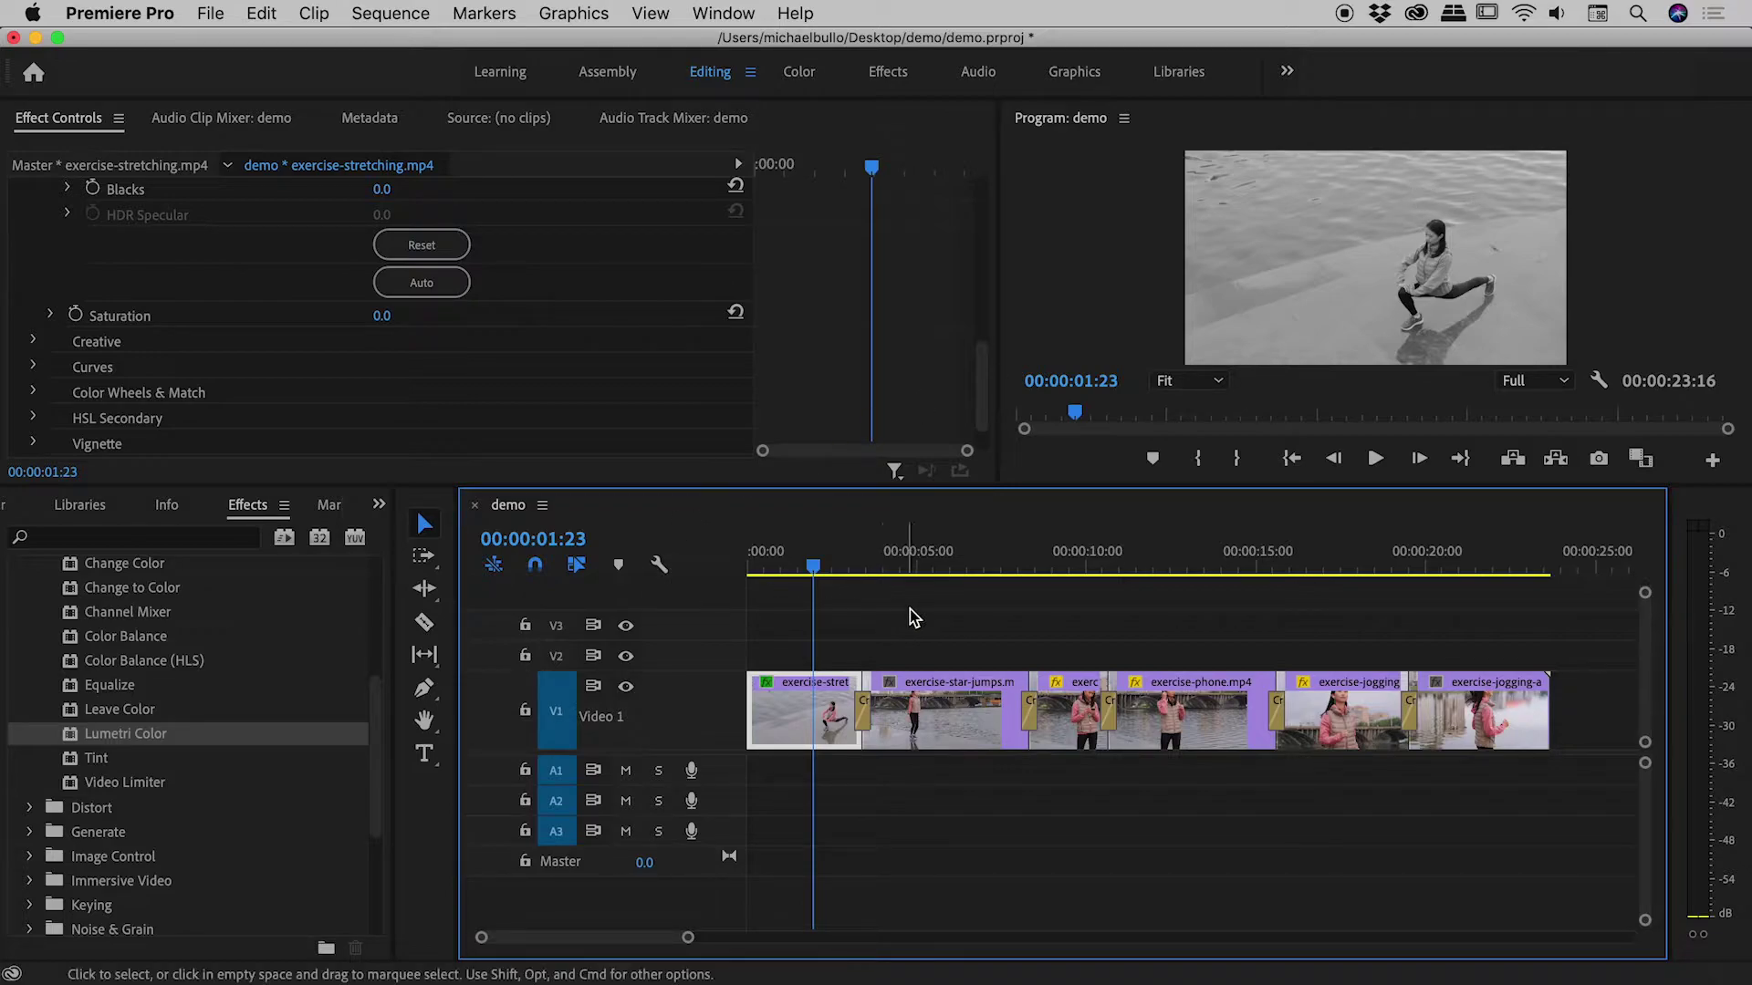
{"action": "key", "text": "space"}
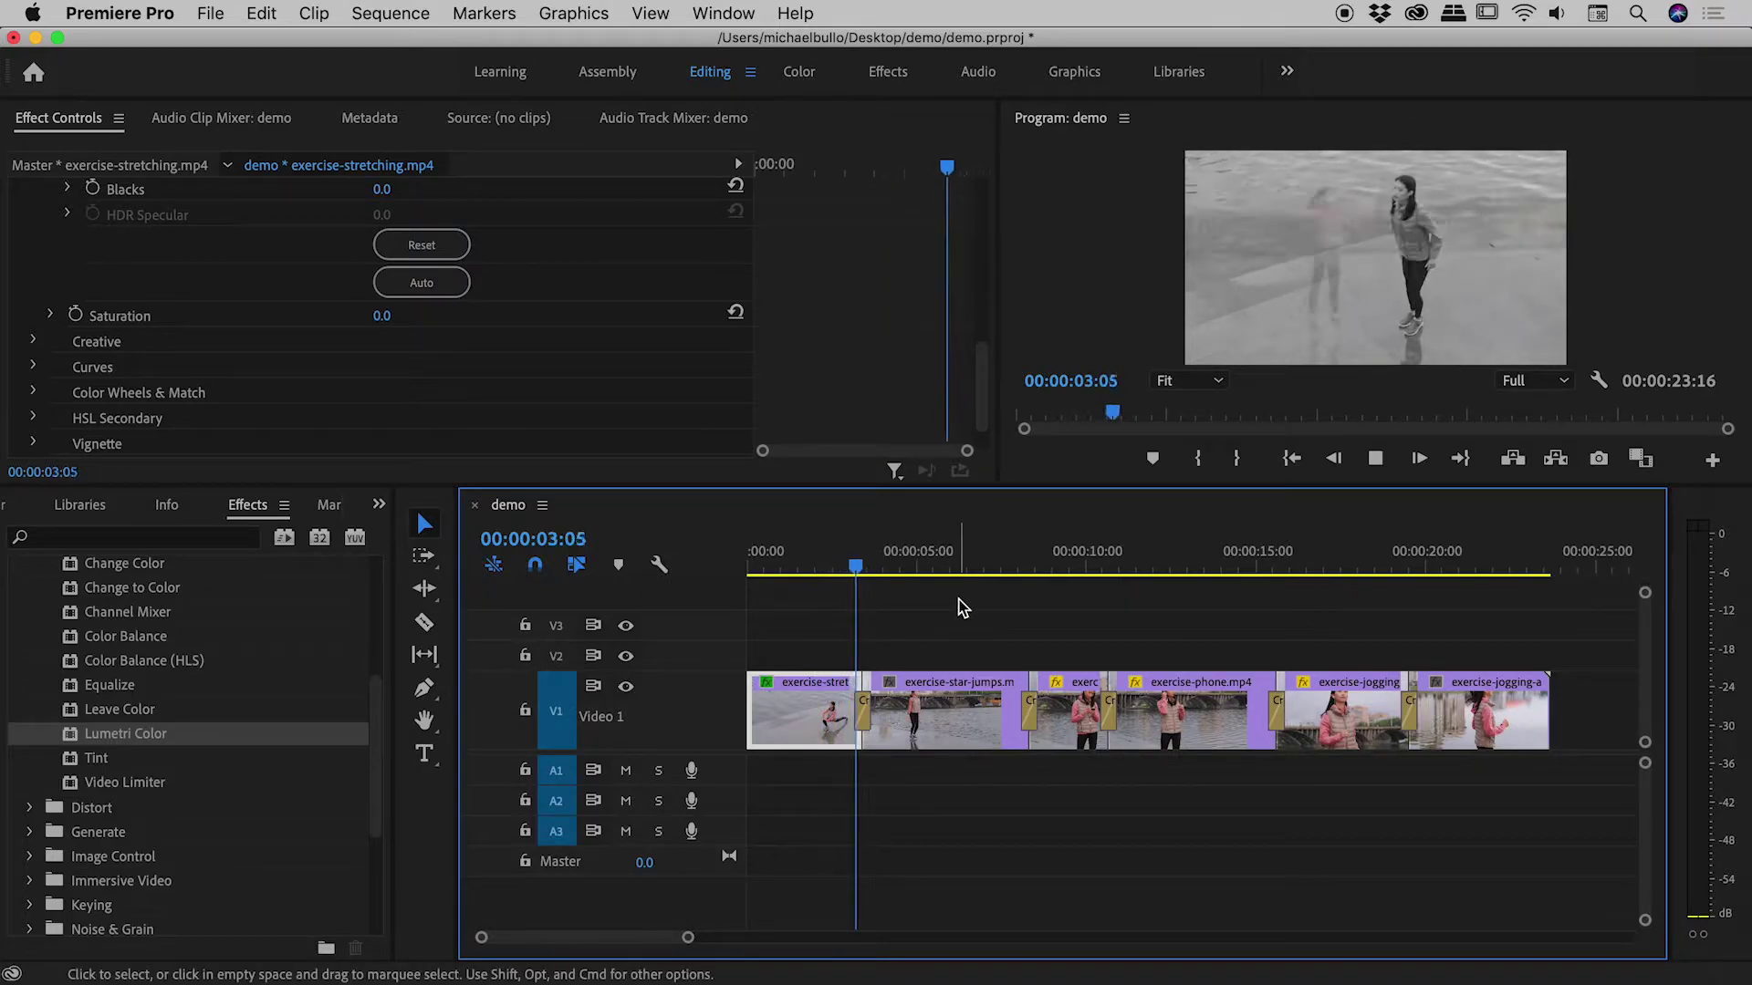
{"action": "key", "text": "space"}
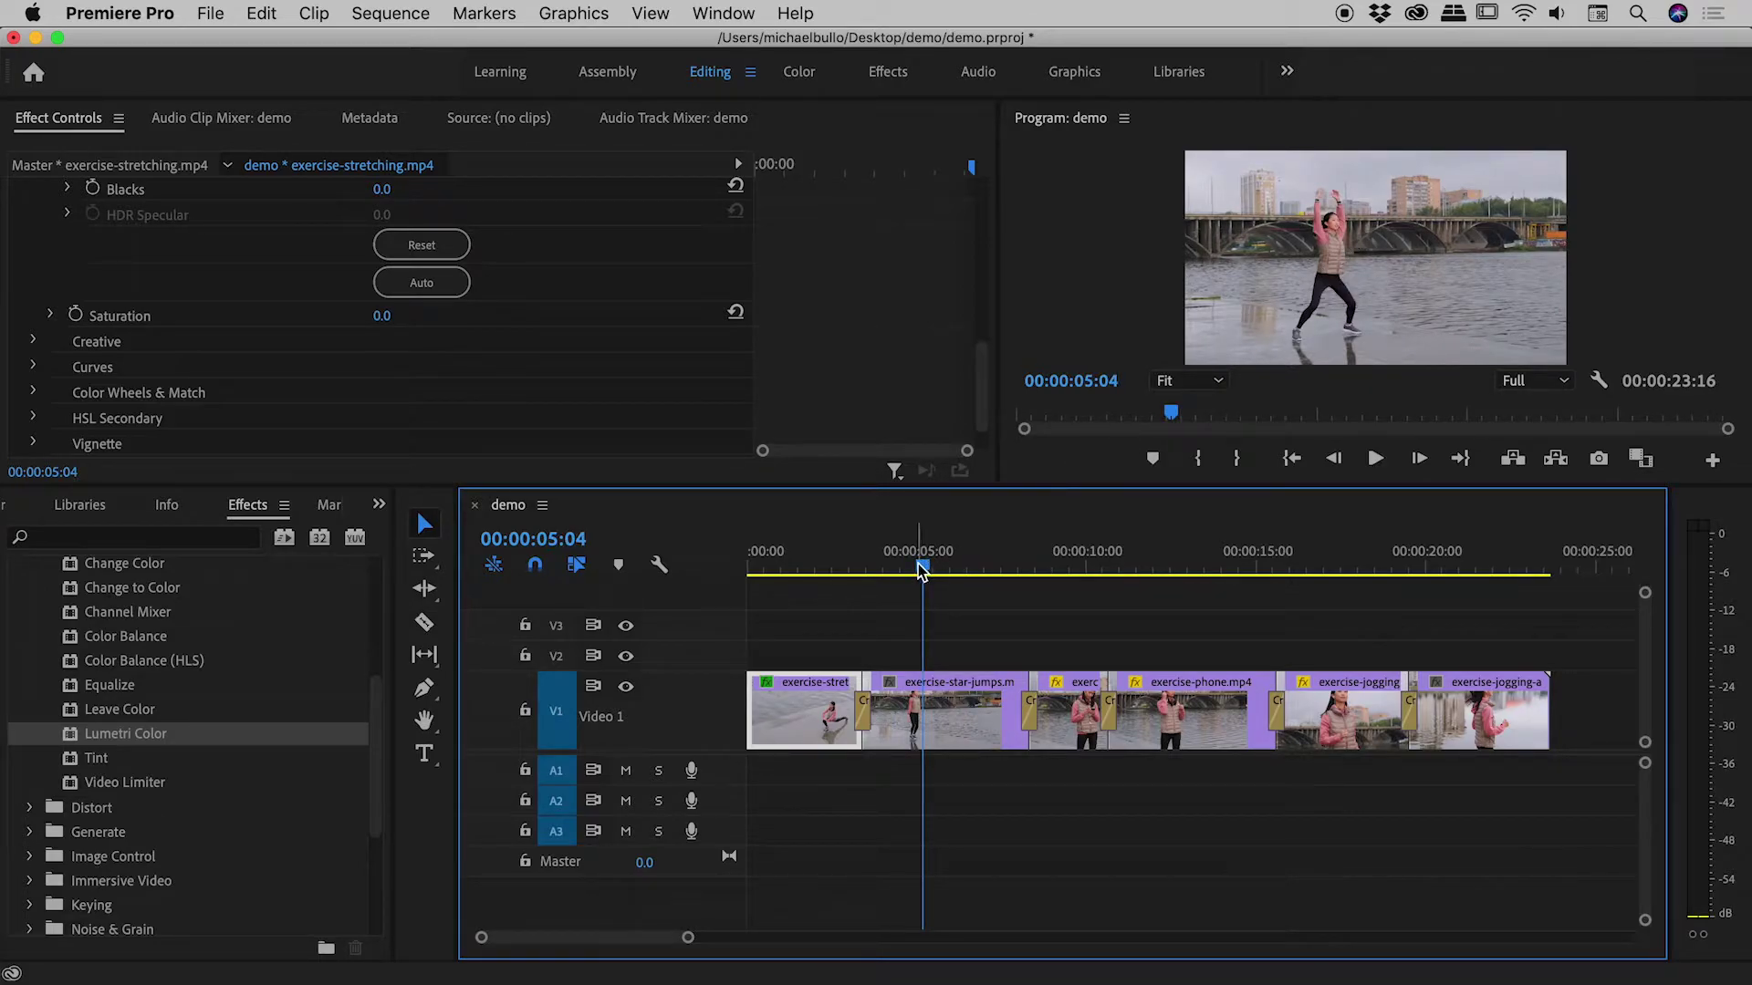
{"action": "left_click_drag", "start_coordinate": [924, 565], "coordinate": [795, 566]}
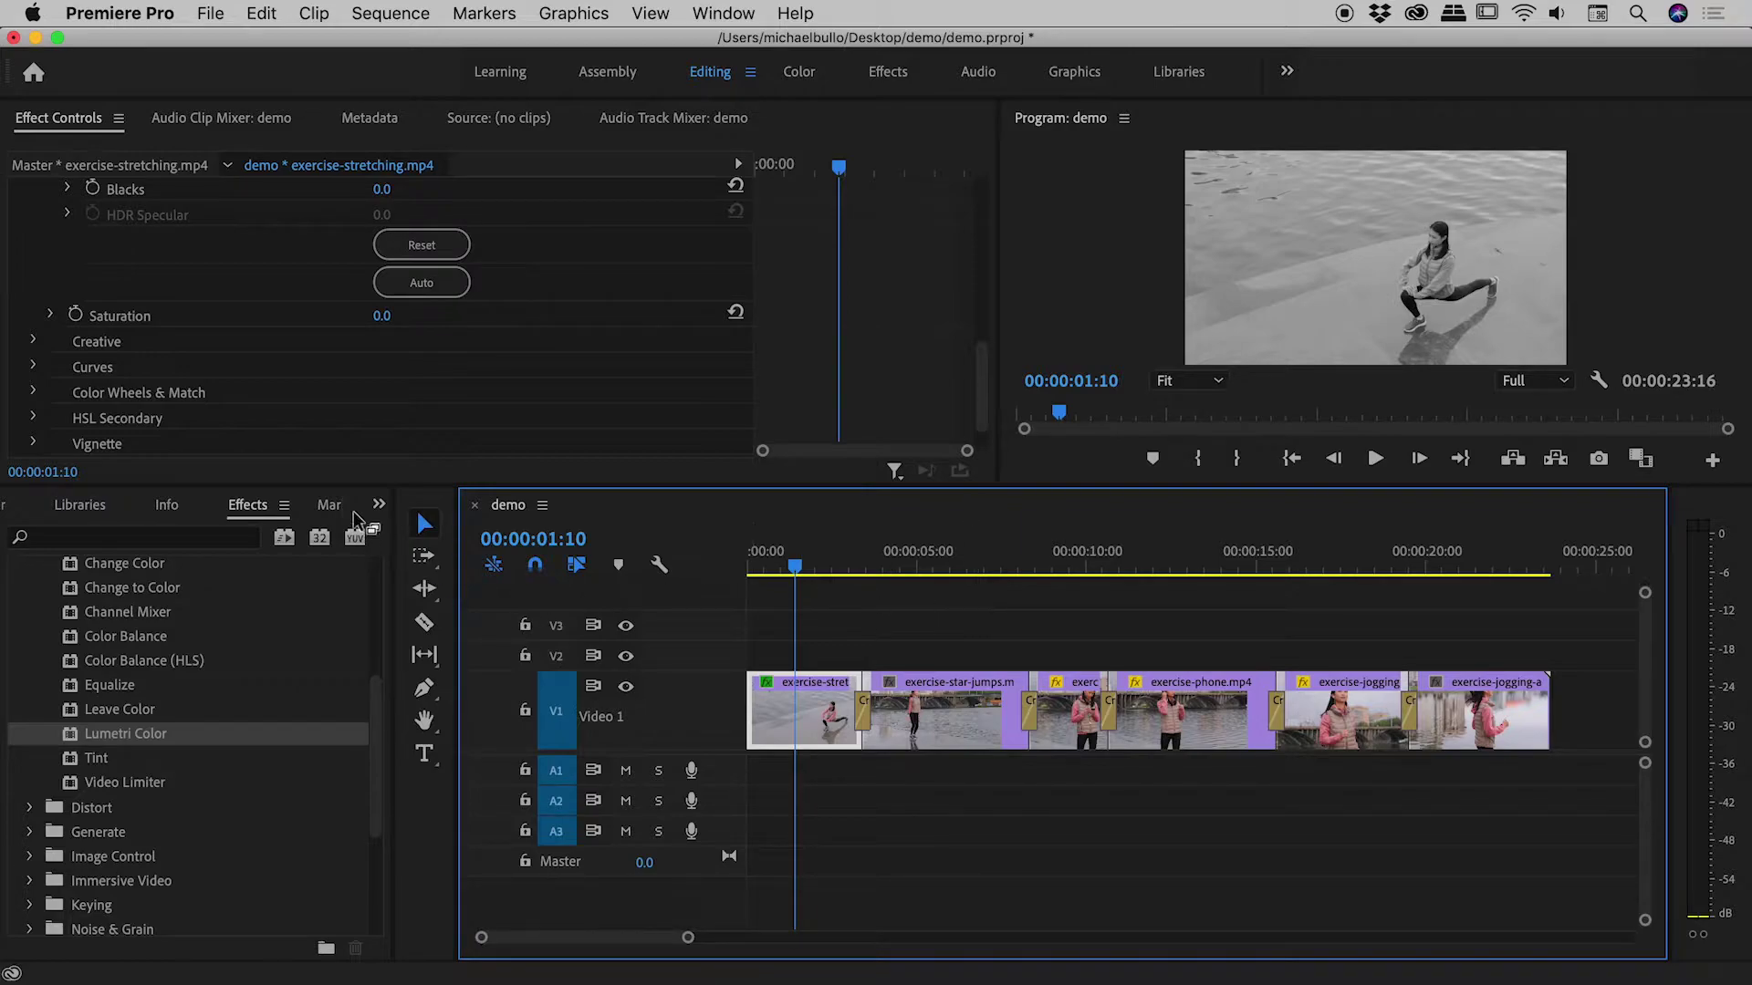
Return to the Project panel and open its New Item menu for an Adjustment Layer
{"action": "left_click", "coordinate": [379, 506]}
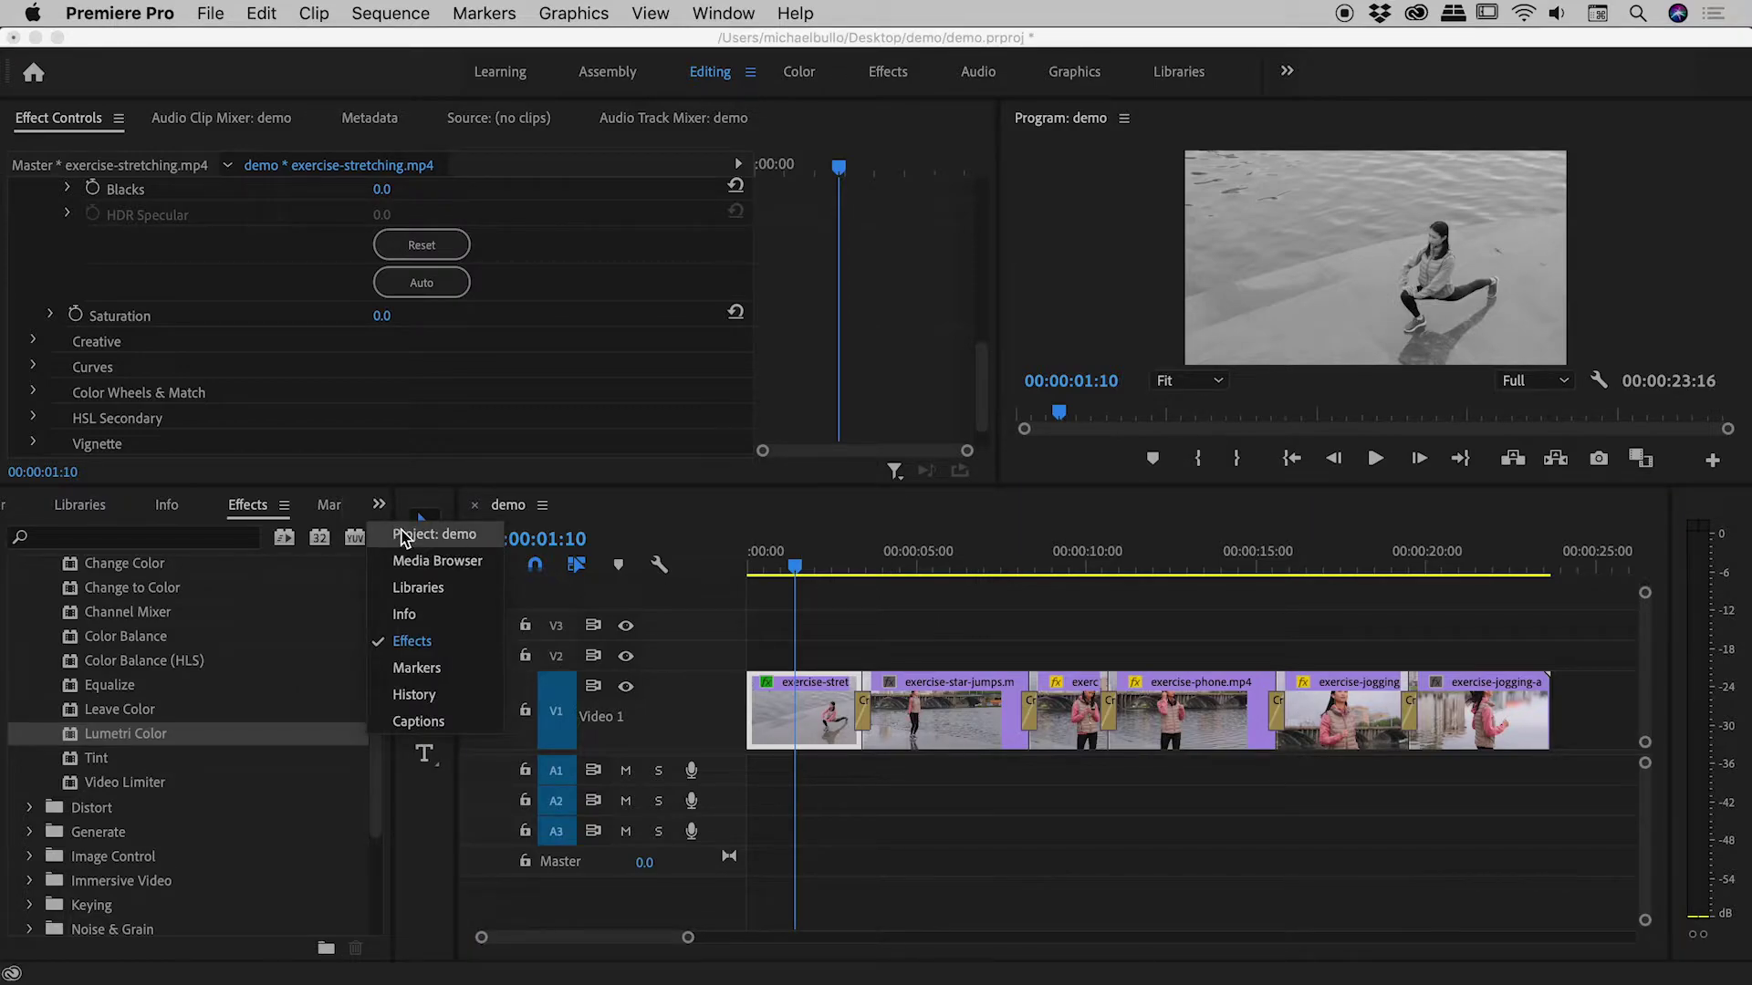
{"action": "left_click", "coordinate": [401, 535]}
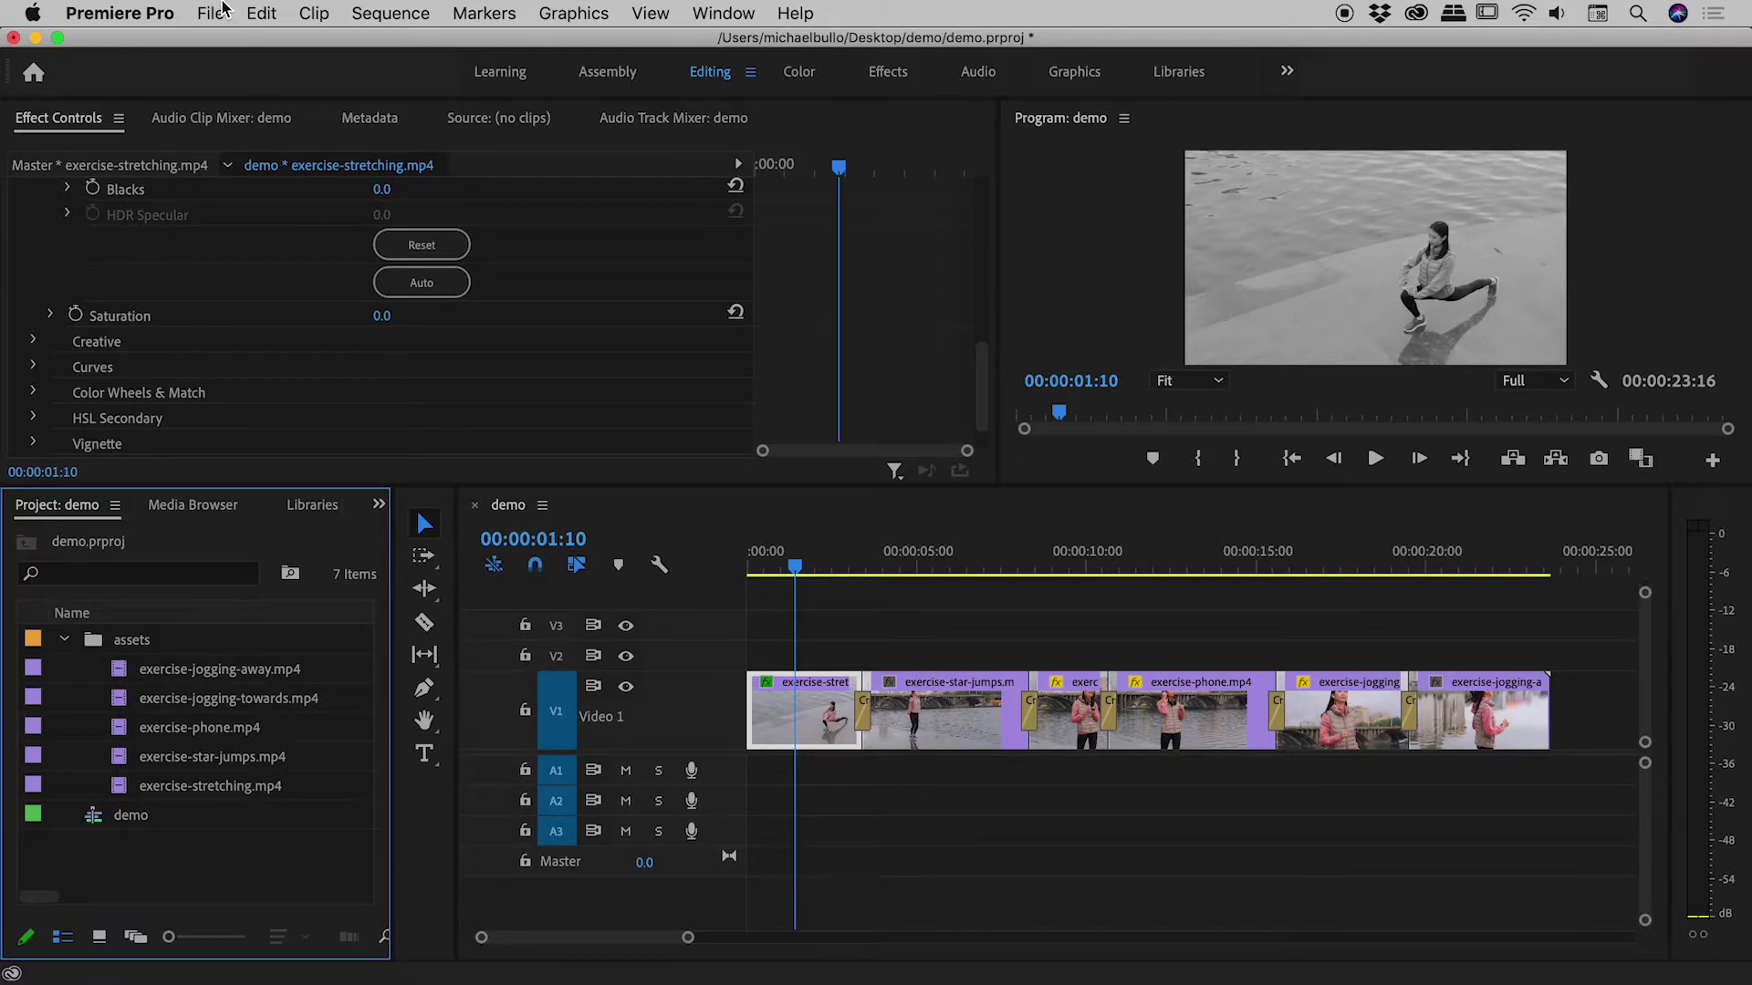
{"action": "left_click", "coordinate": [219, 11]}
{"action": "mouse_move", "coordinate": [242, 50]}
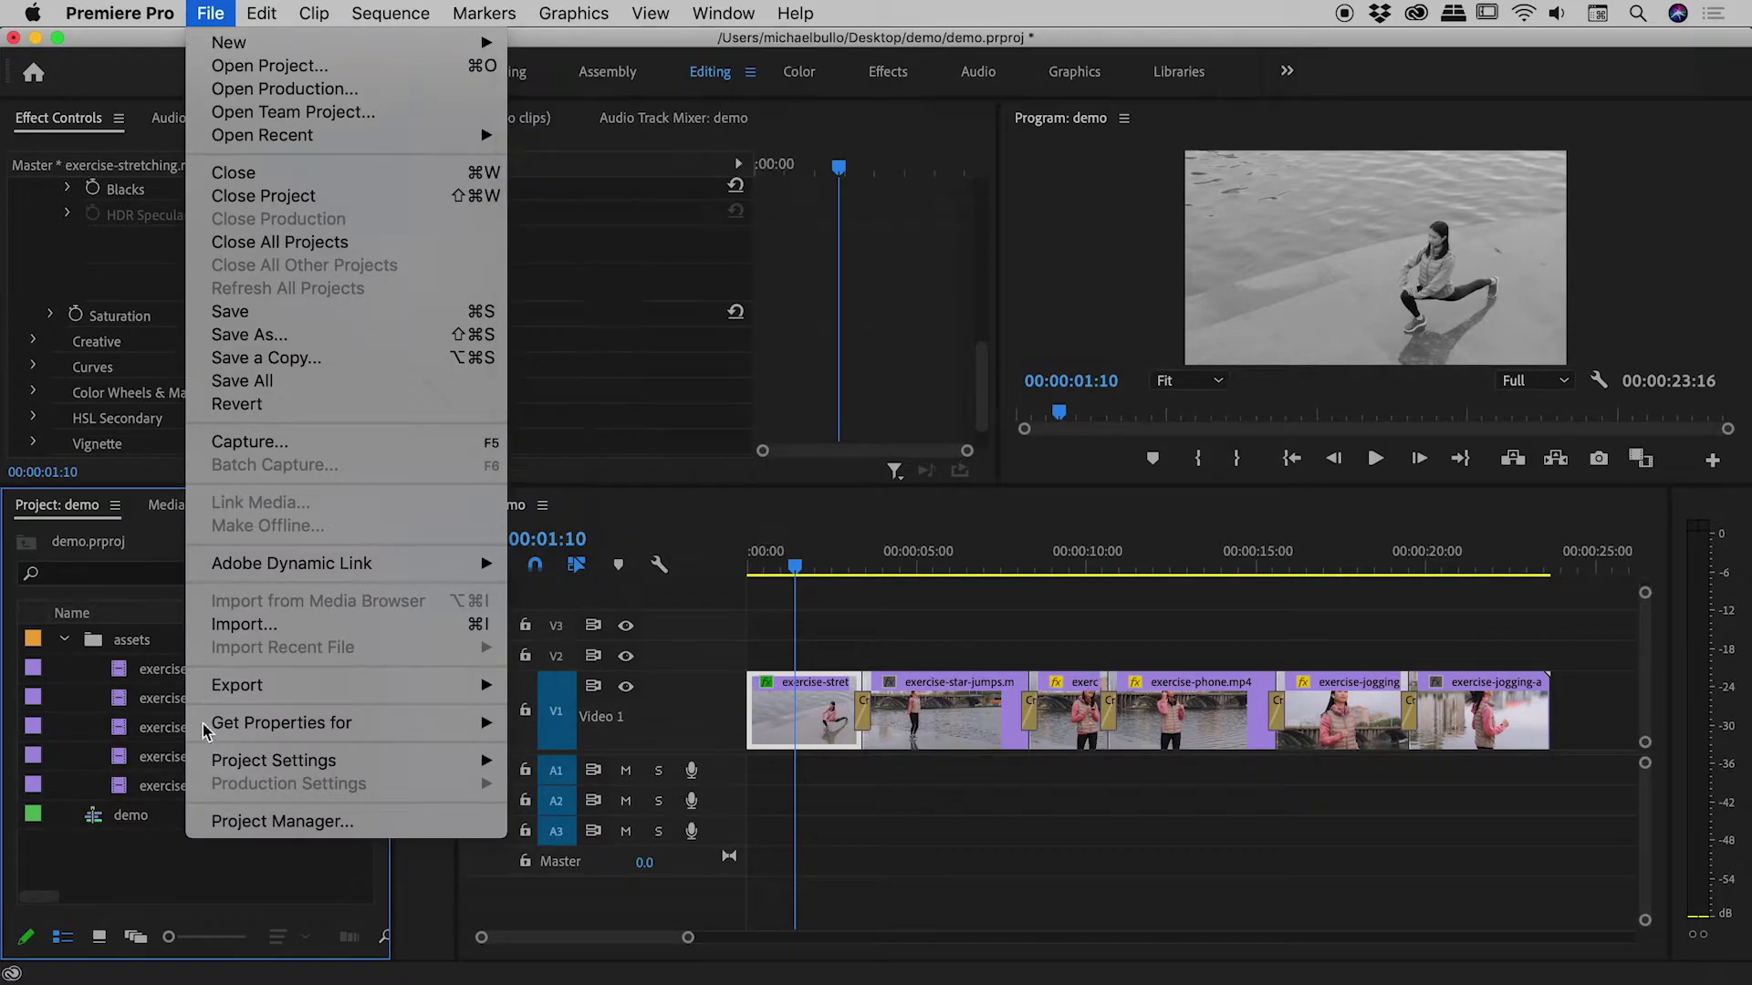
{"action": "left_click", "coordinate": [156, 870]}
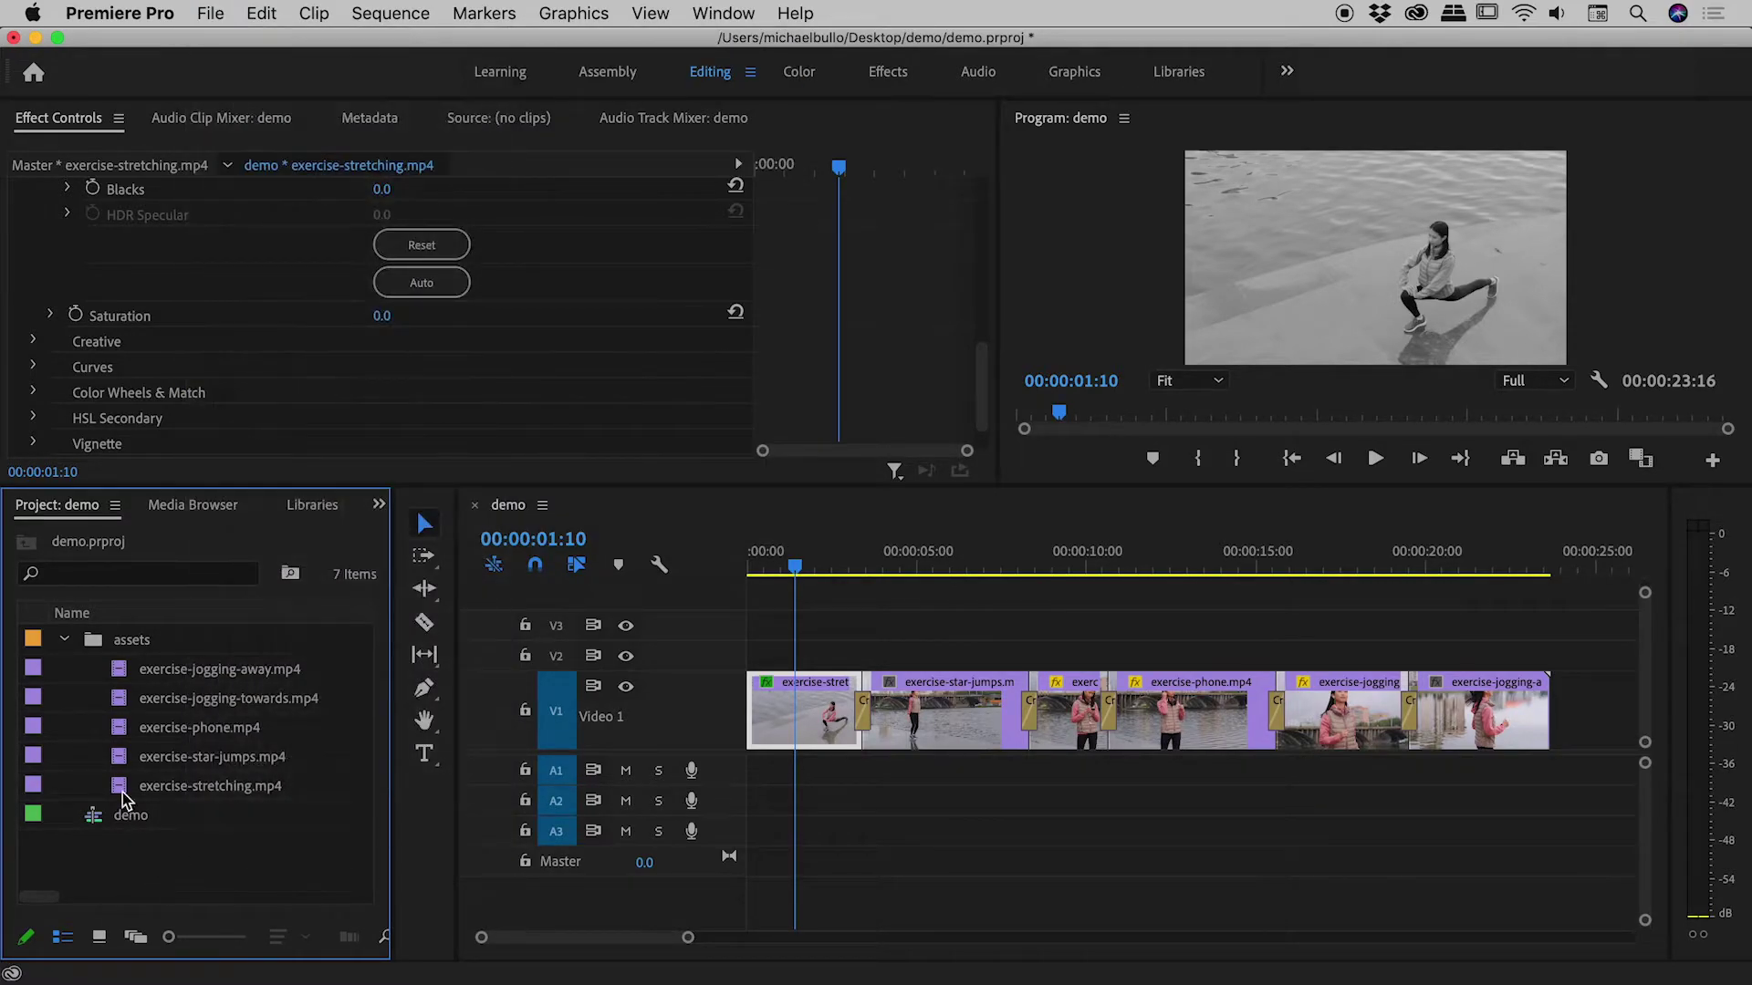
{"action": "right_click", "coordinate": [166, 856]}
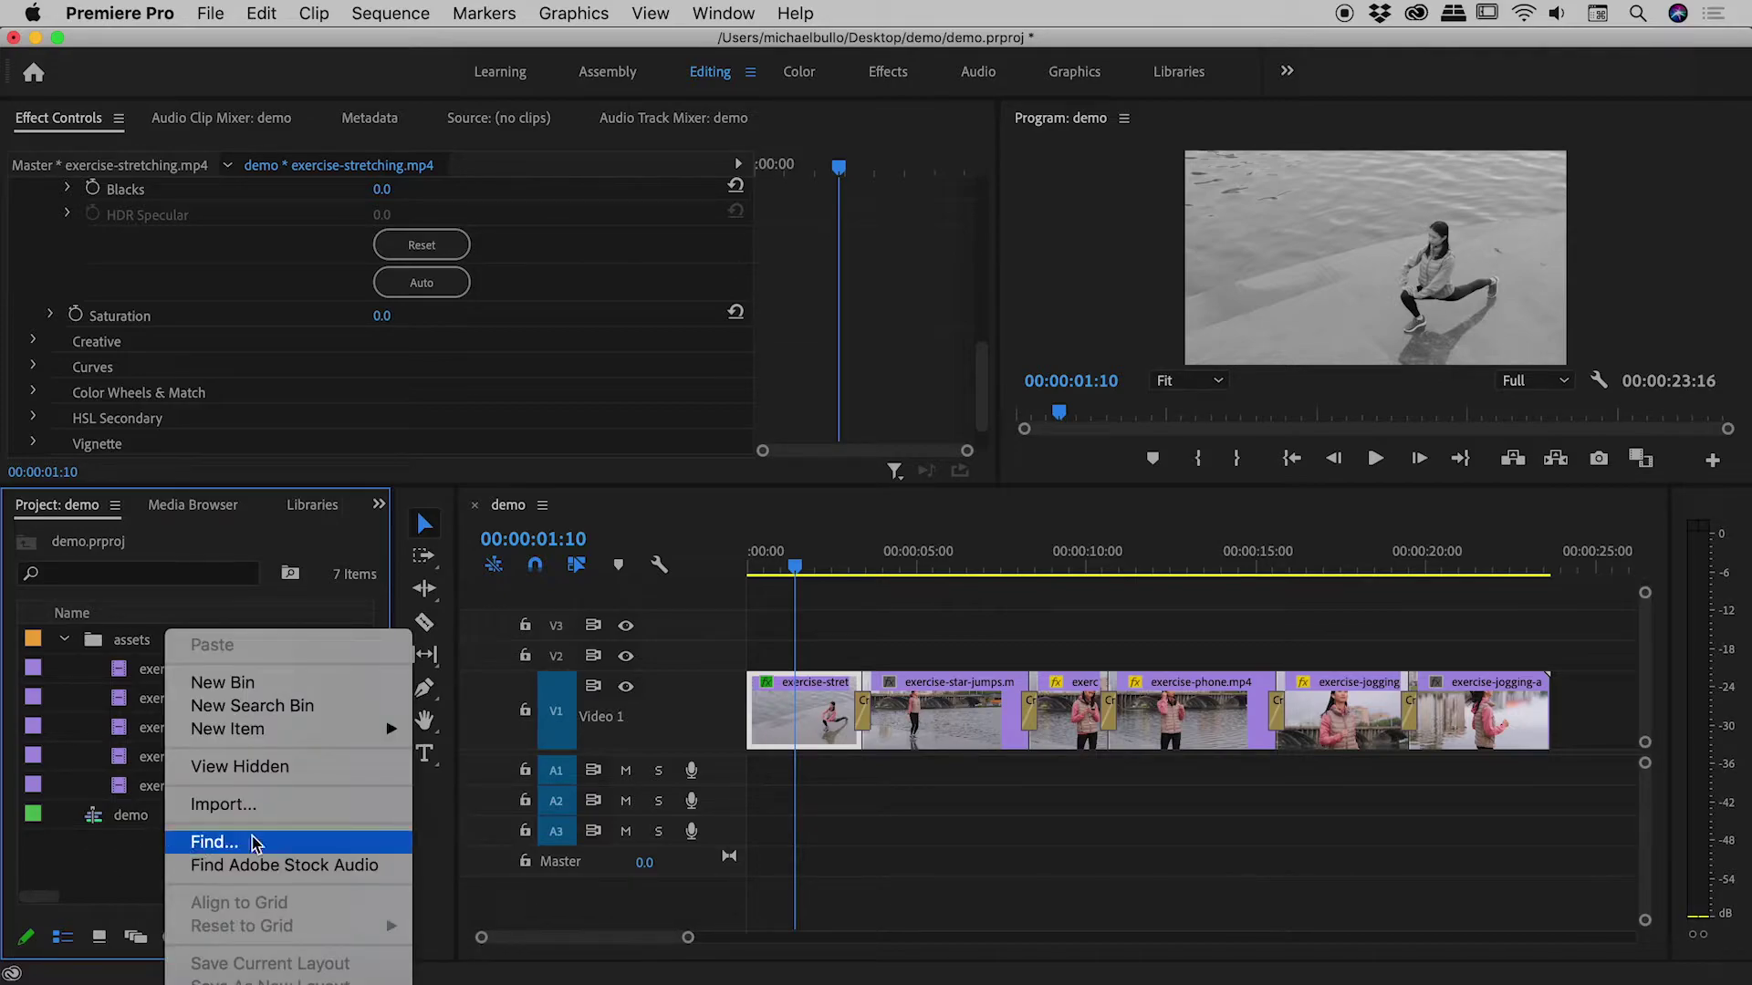
{"action": "mouse_move", "coordinate": [319, 729]}
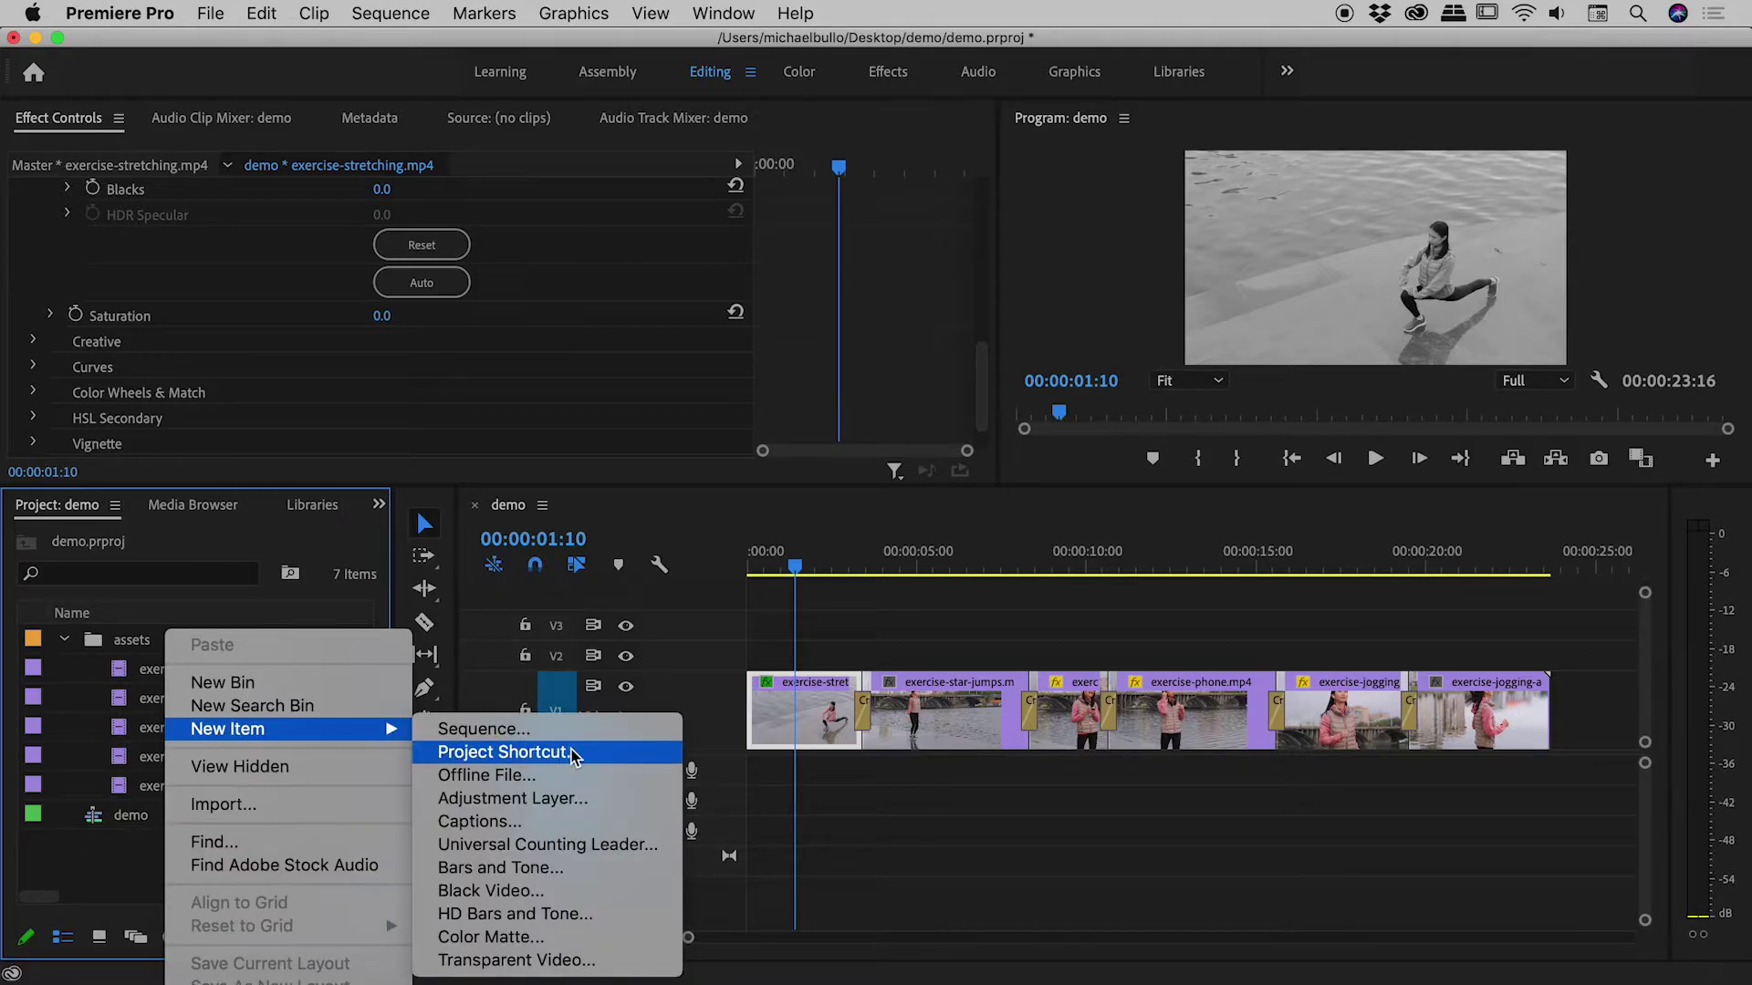
Create a 1920×1080 Adjustment Layer and place it on track V2 above the first clips
{"action": "left_click", "coordinate": [542, 798]}
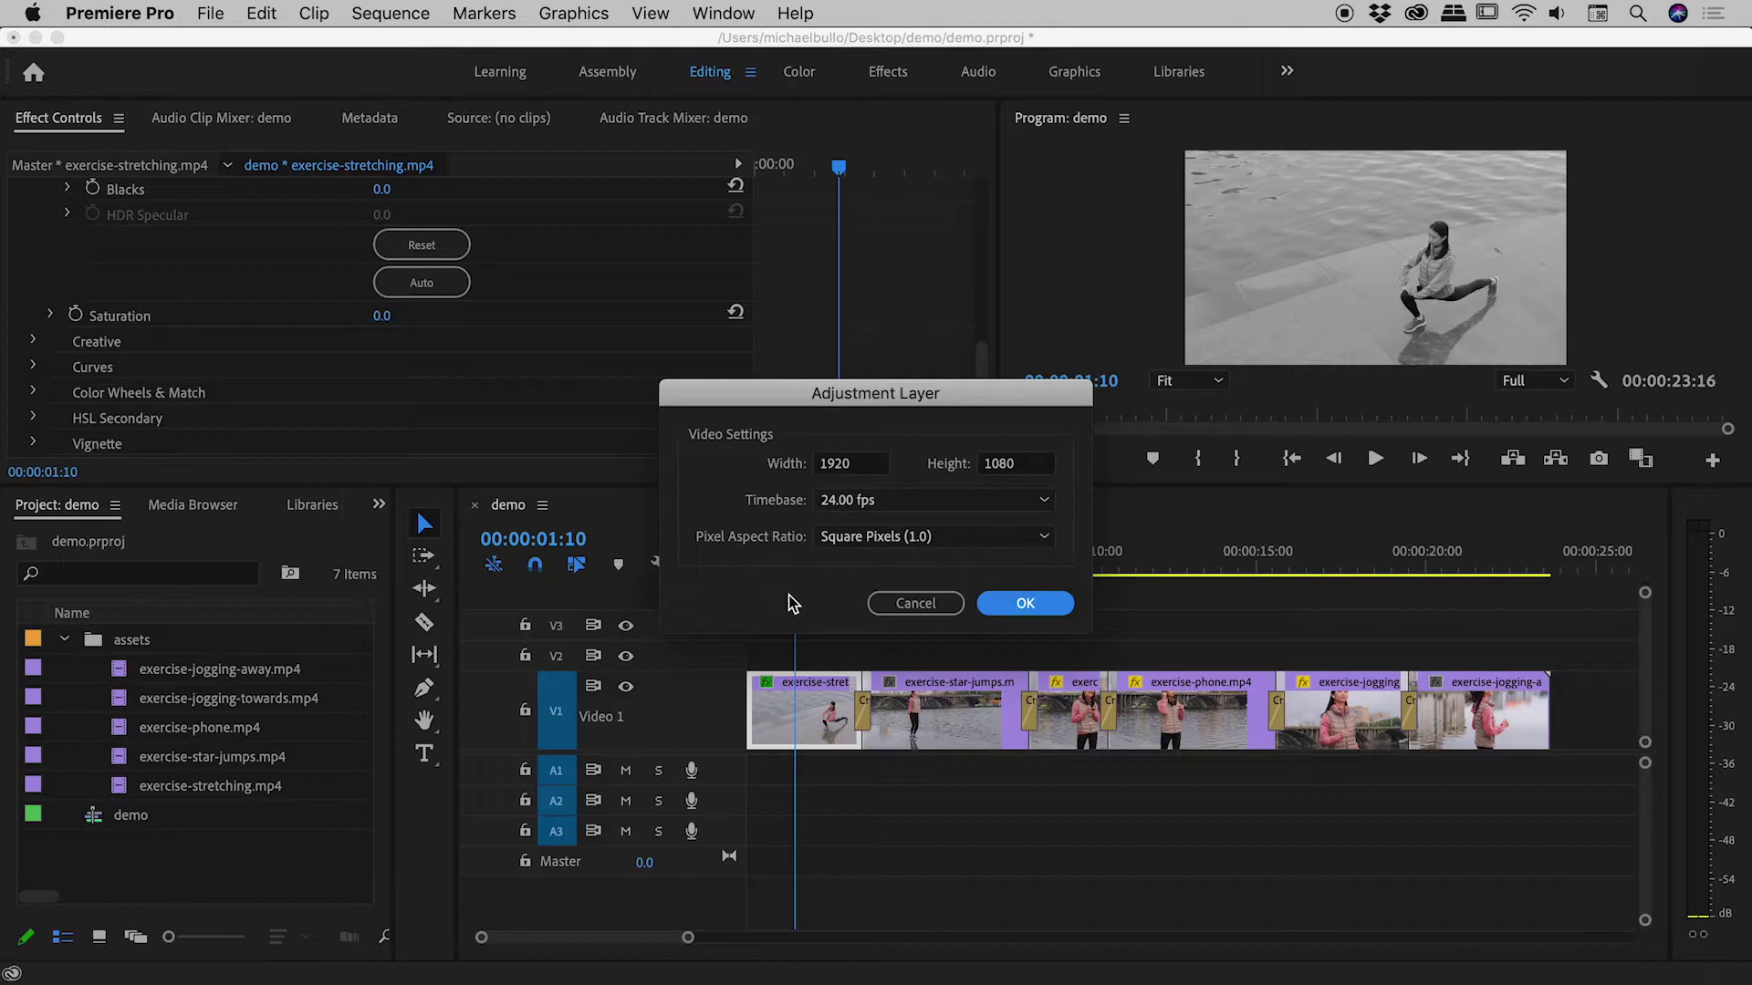
{"action": "left_click", "coordinate": [1022, 604]}
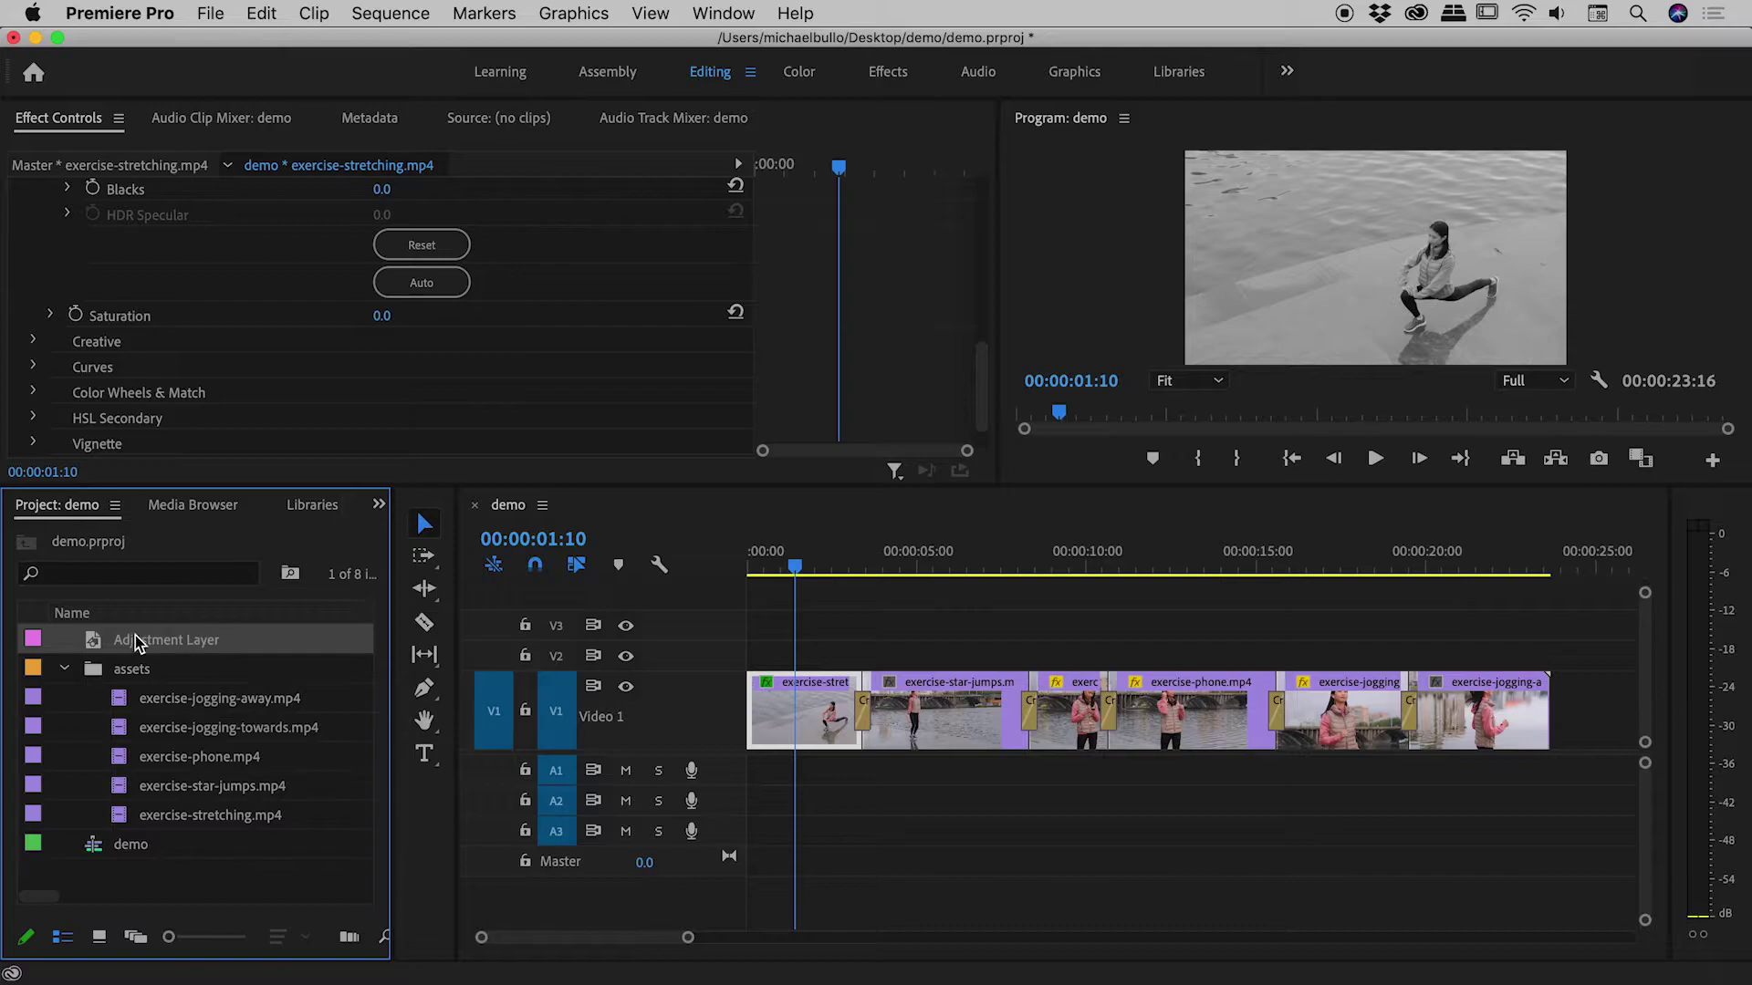
{"action": "left_click_drag", "start_coordinate": [111, 647], "coordinate": [757, 663]}
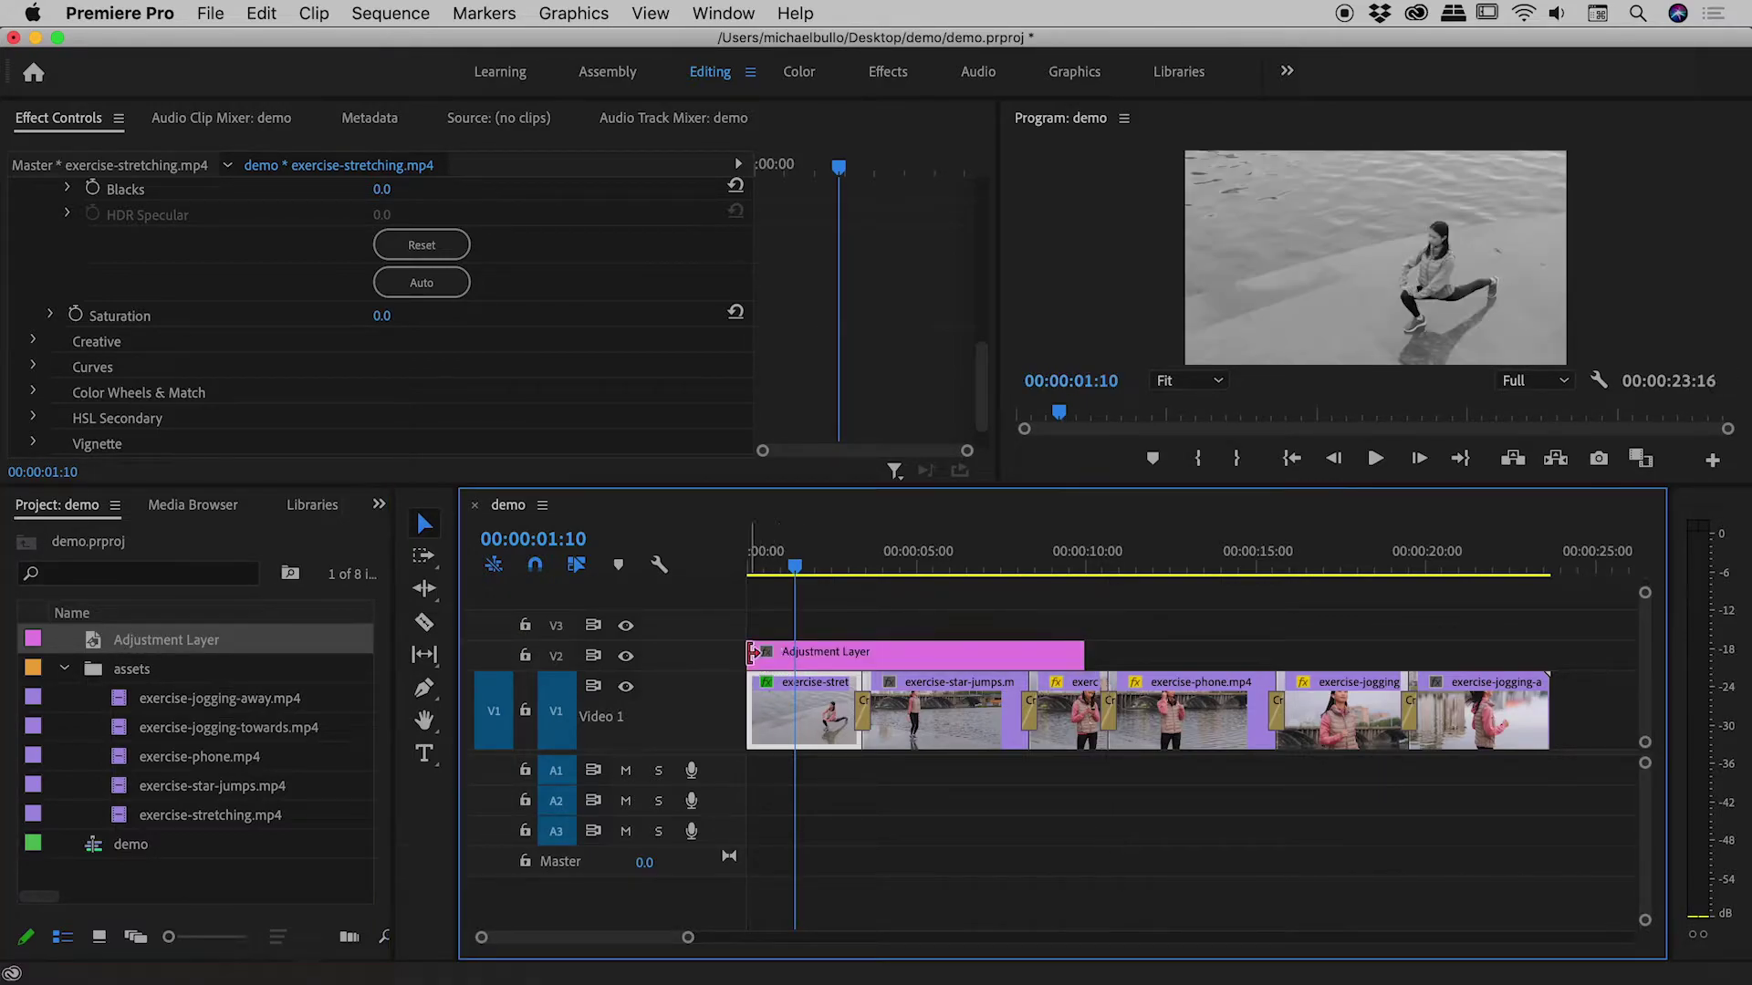
{"action": "left_click", "coordinate": [839, 653]}
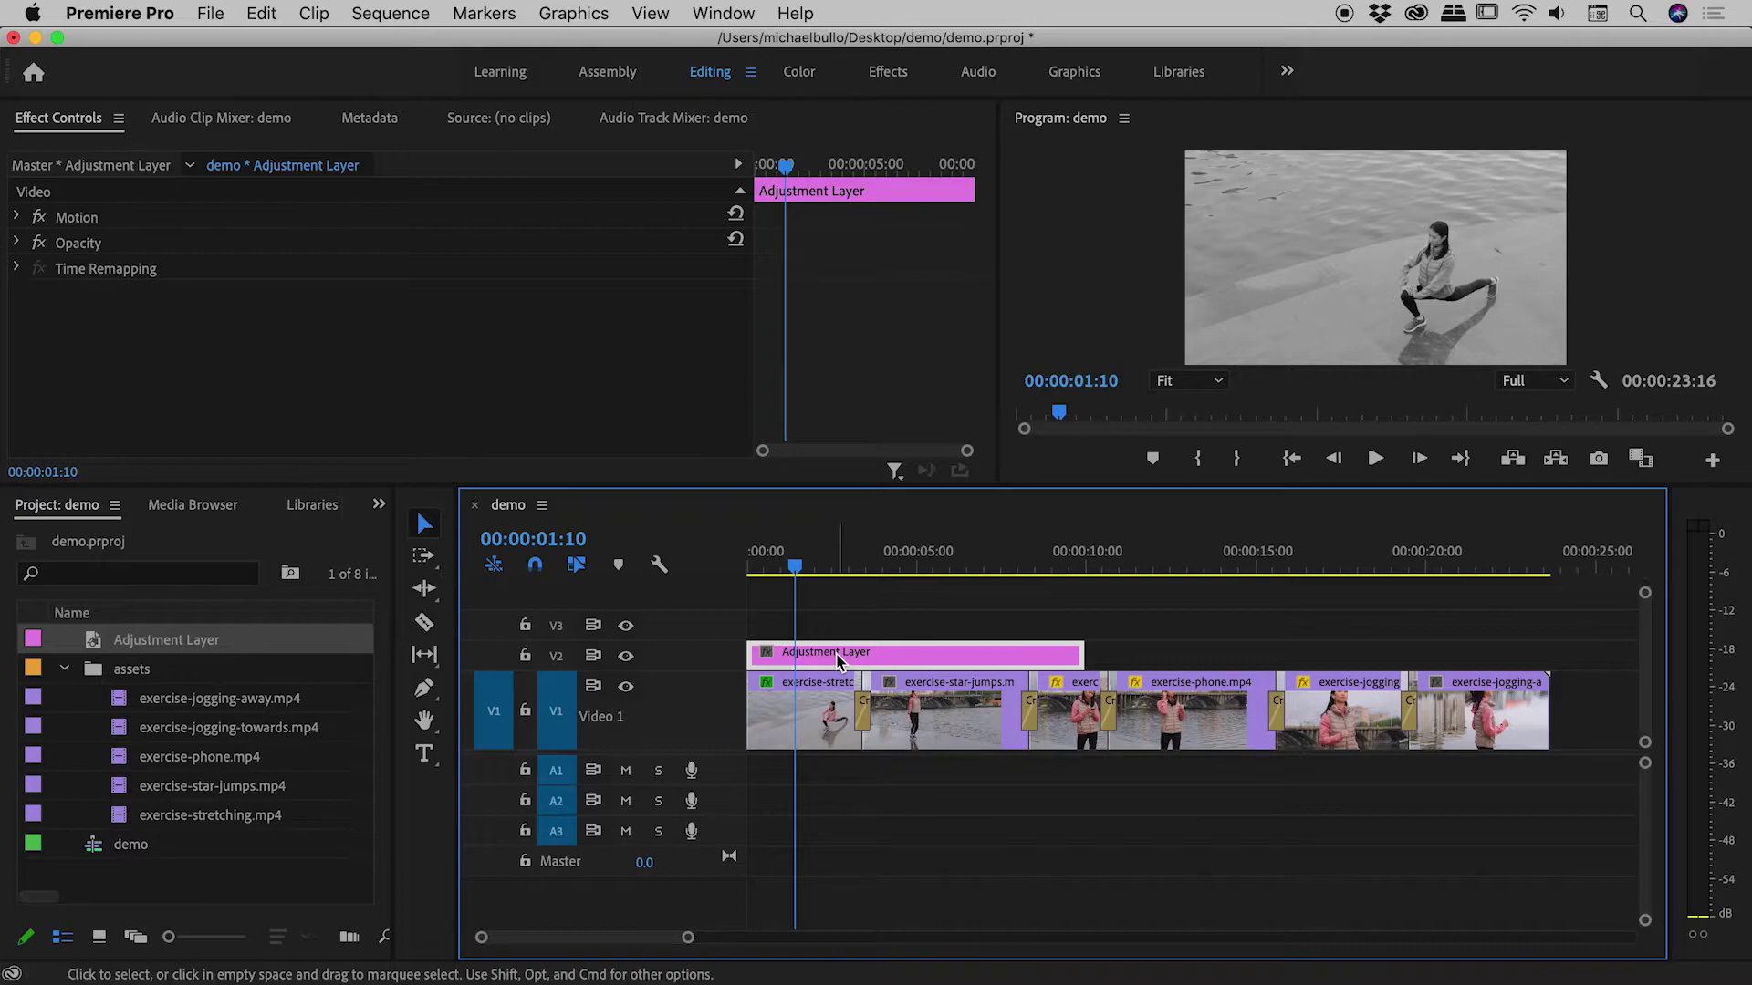
Delete Lumetri Color from the exercise-stretching clip, then select the adjustment layer clip
{"action": "left_click", "coordinate": [818, 715]}
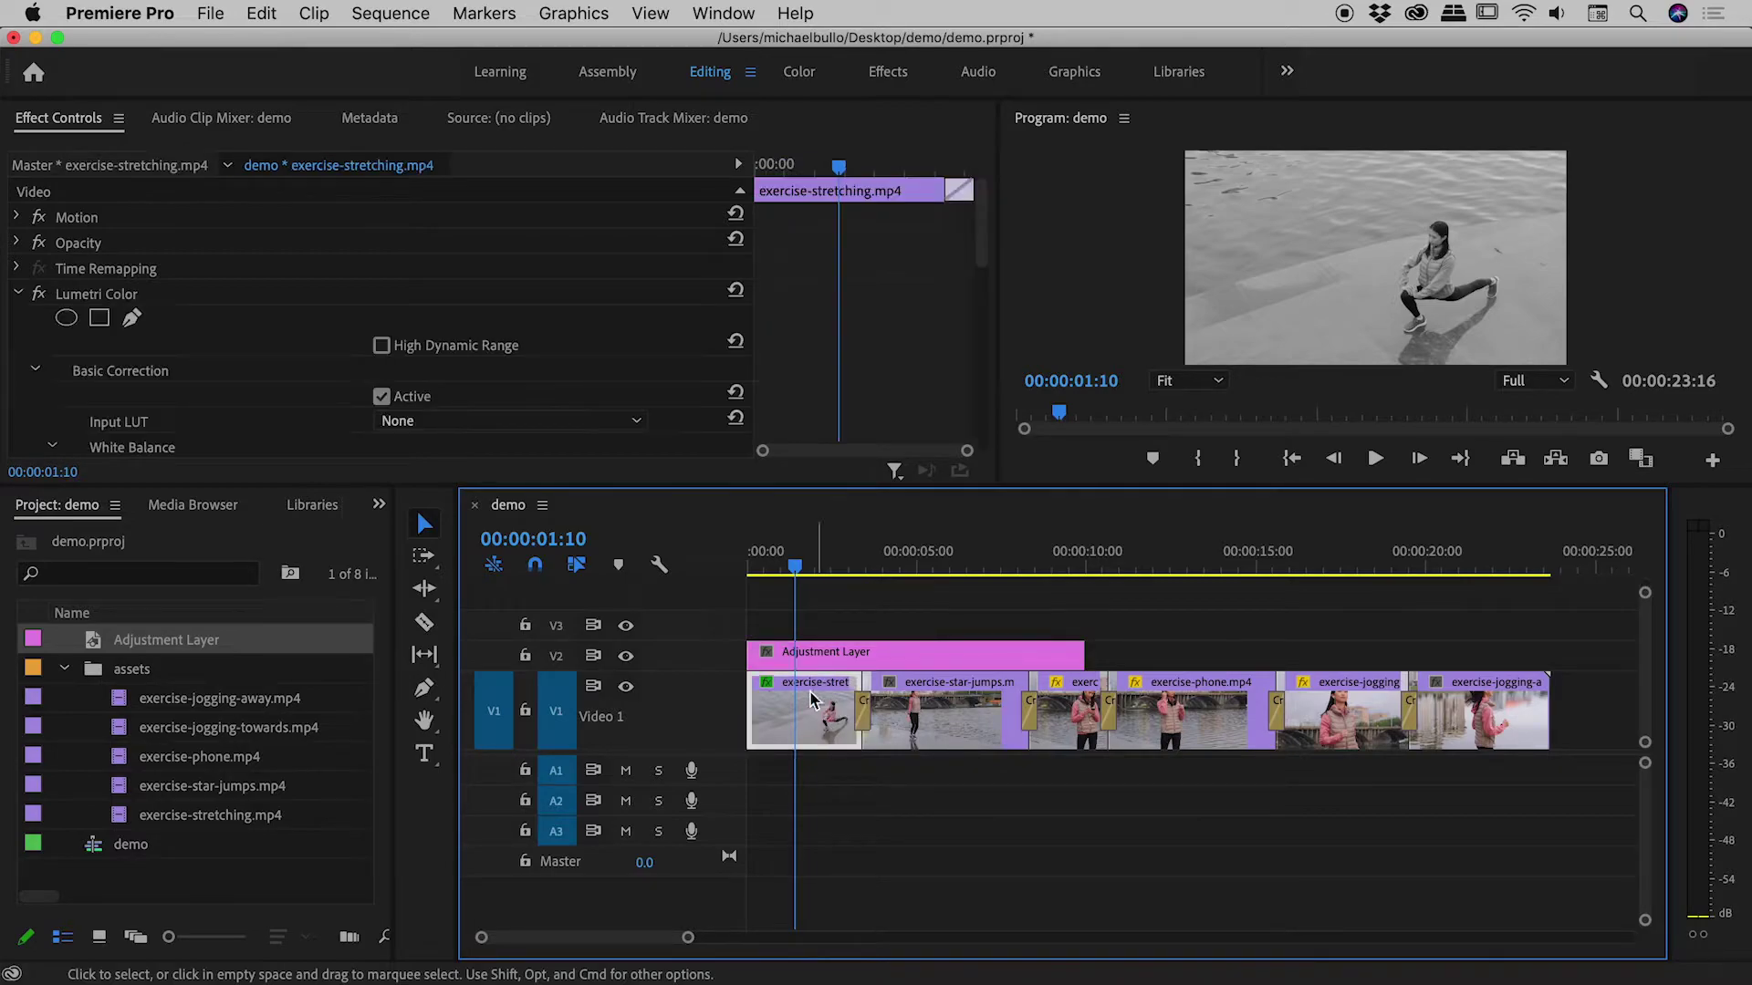
{"action": "left_click", "coordinate": [104, 293]}
{"action": "key", "text": "Delete"}
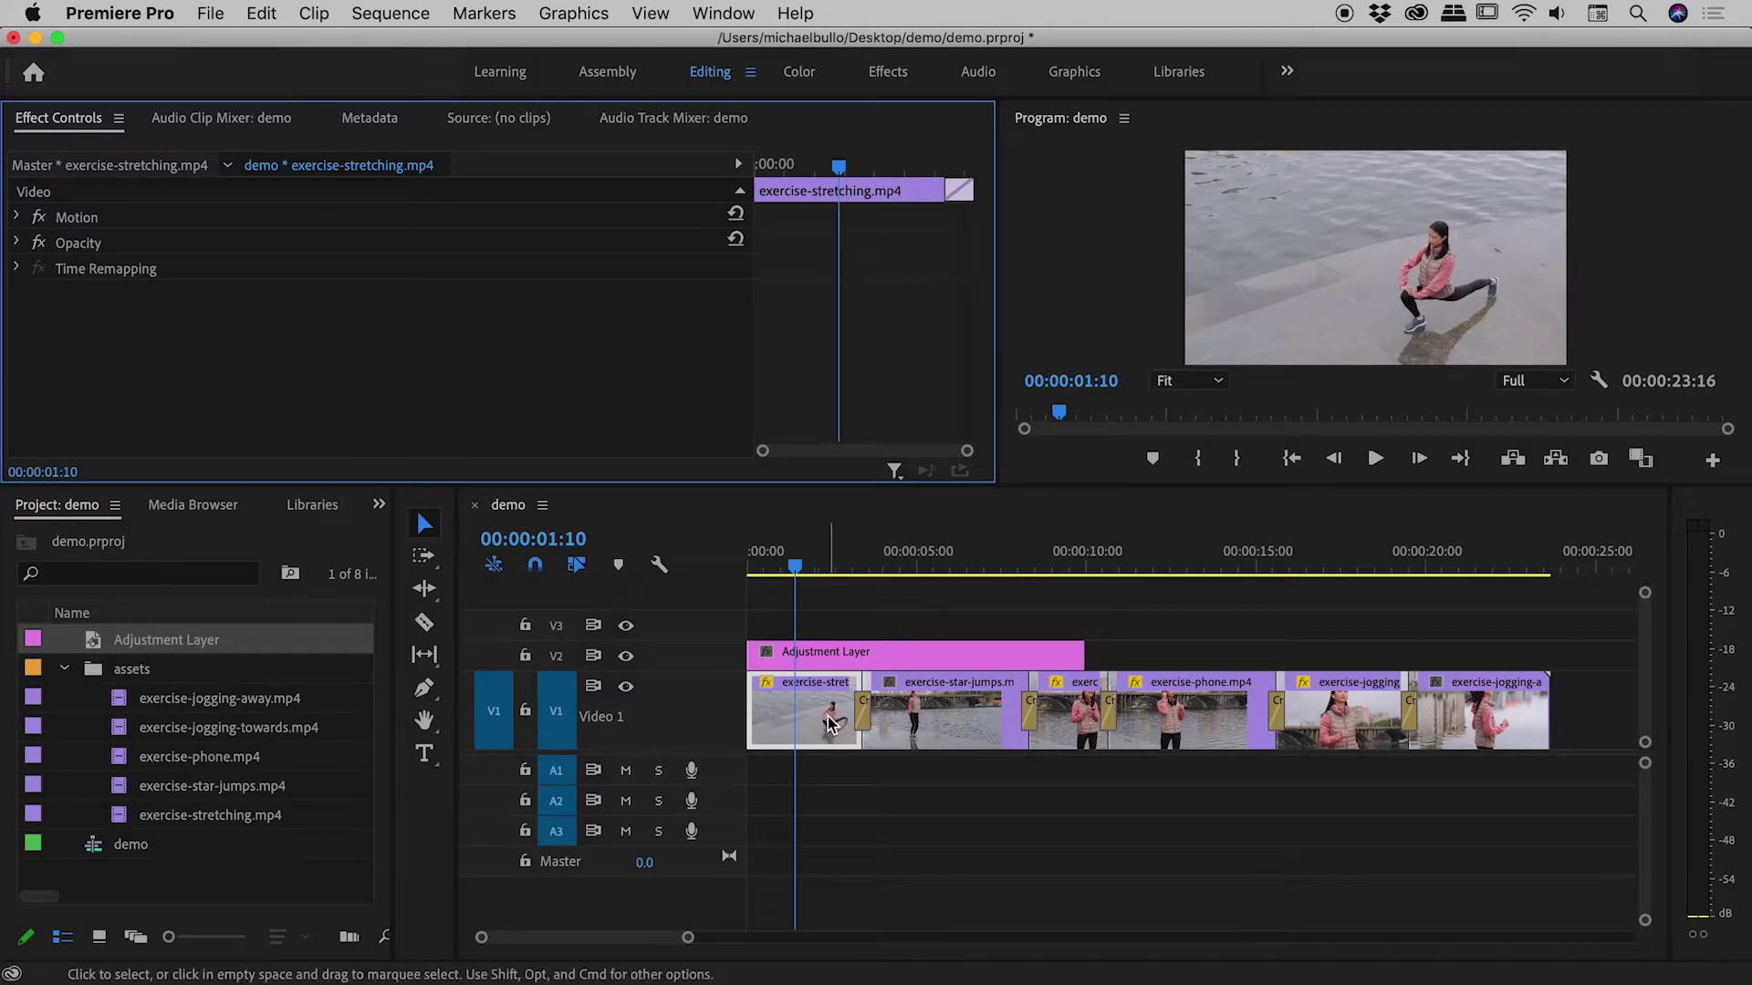
{"action": "left_click", "coordinate": [816, 655]}
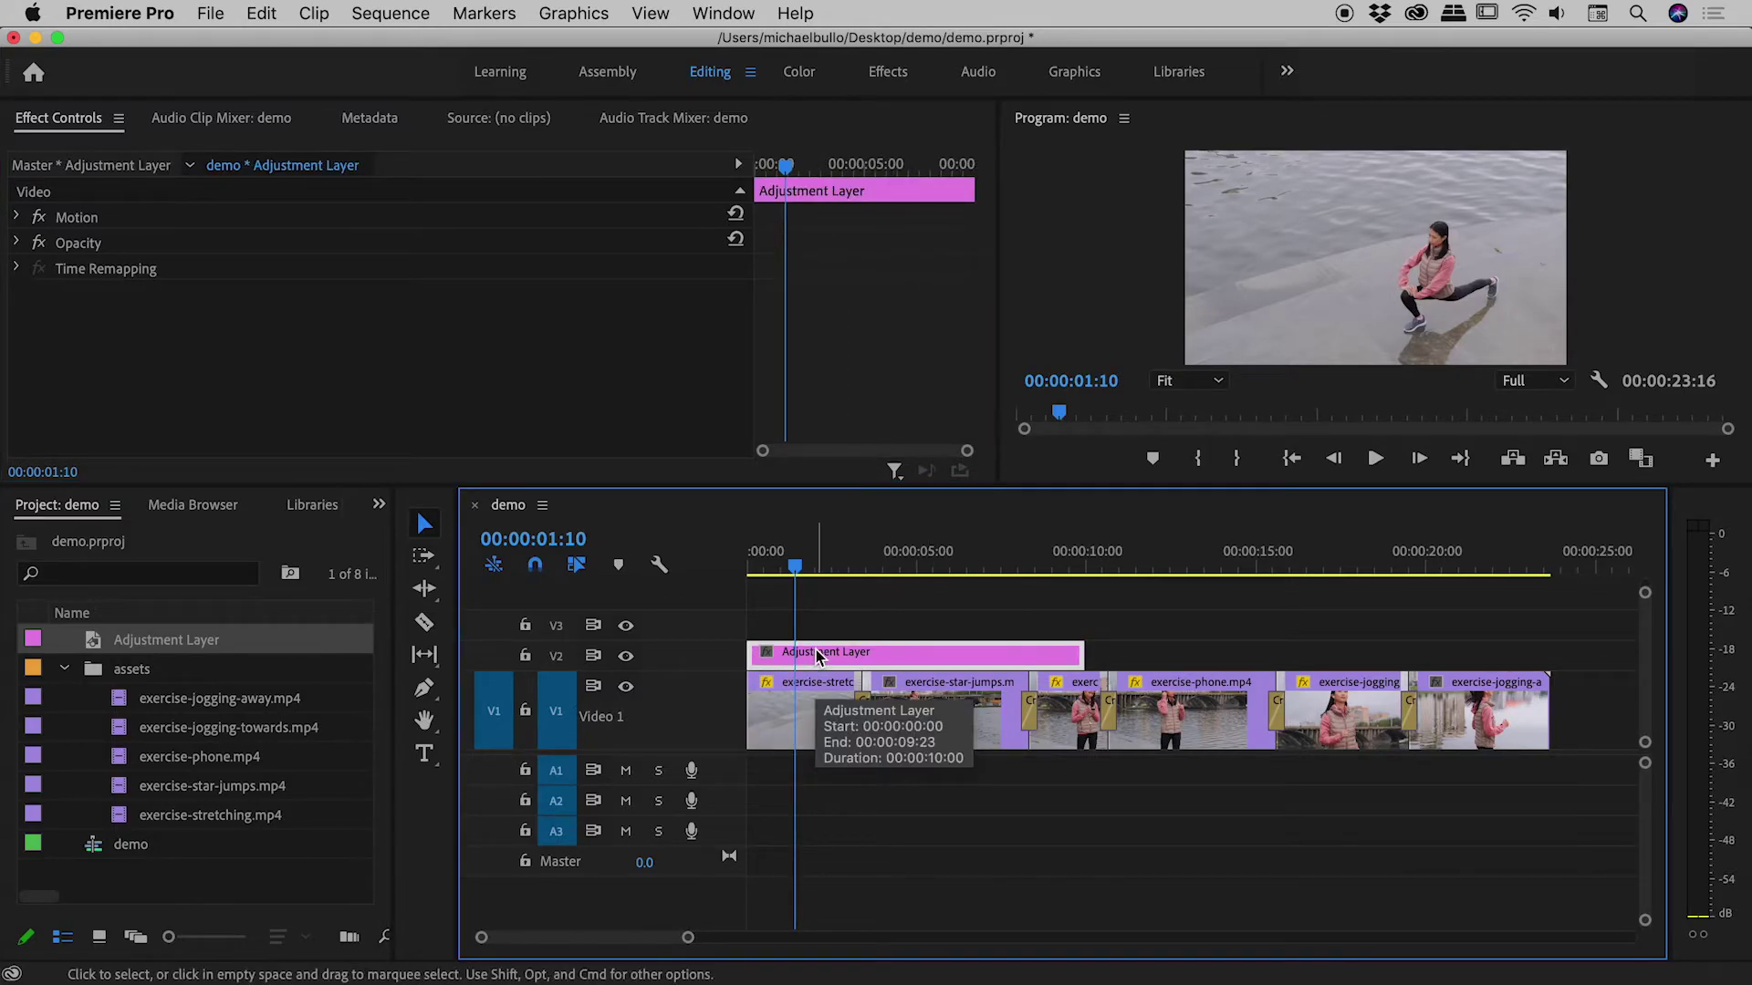
{"action": "left_click", "coordinate": [379, 506]}
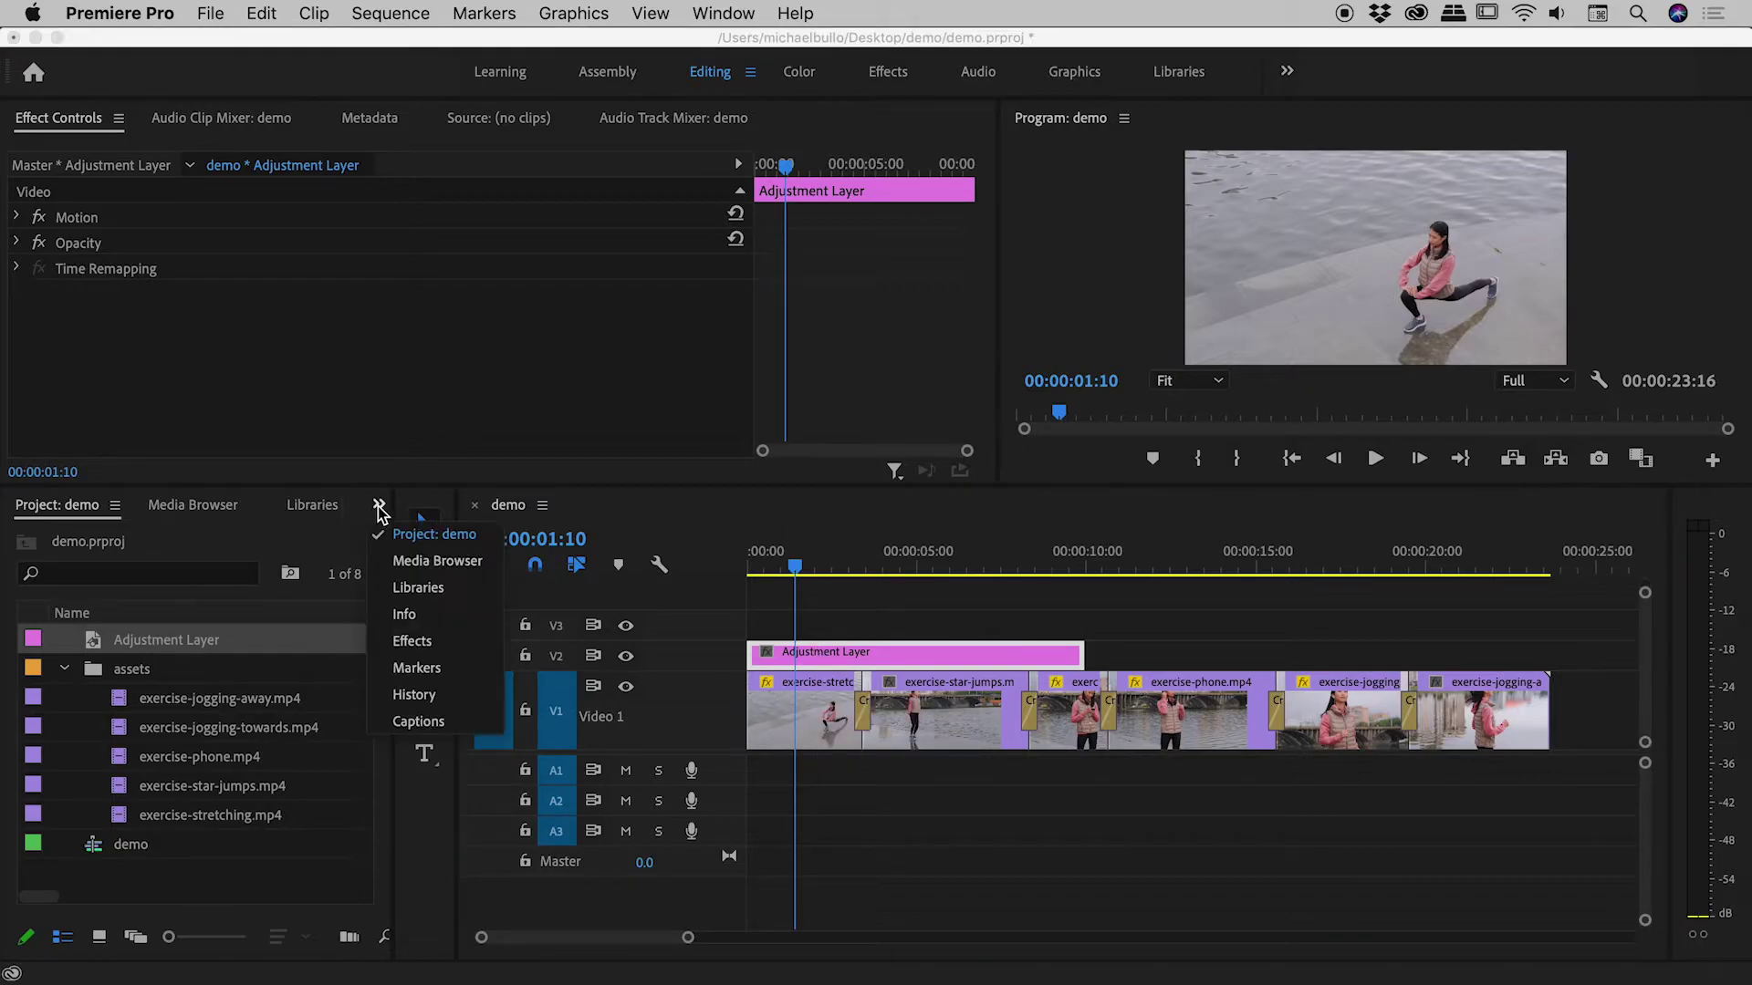
Apply Lumetri Color to the adjustment layer with Saturation 0 and preview the black-and-white frame
{"action": "left_click", "coordinate": [411, 641]}
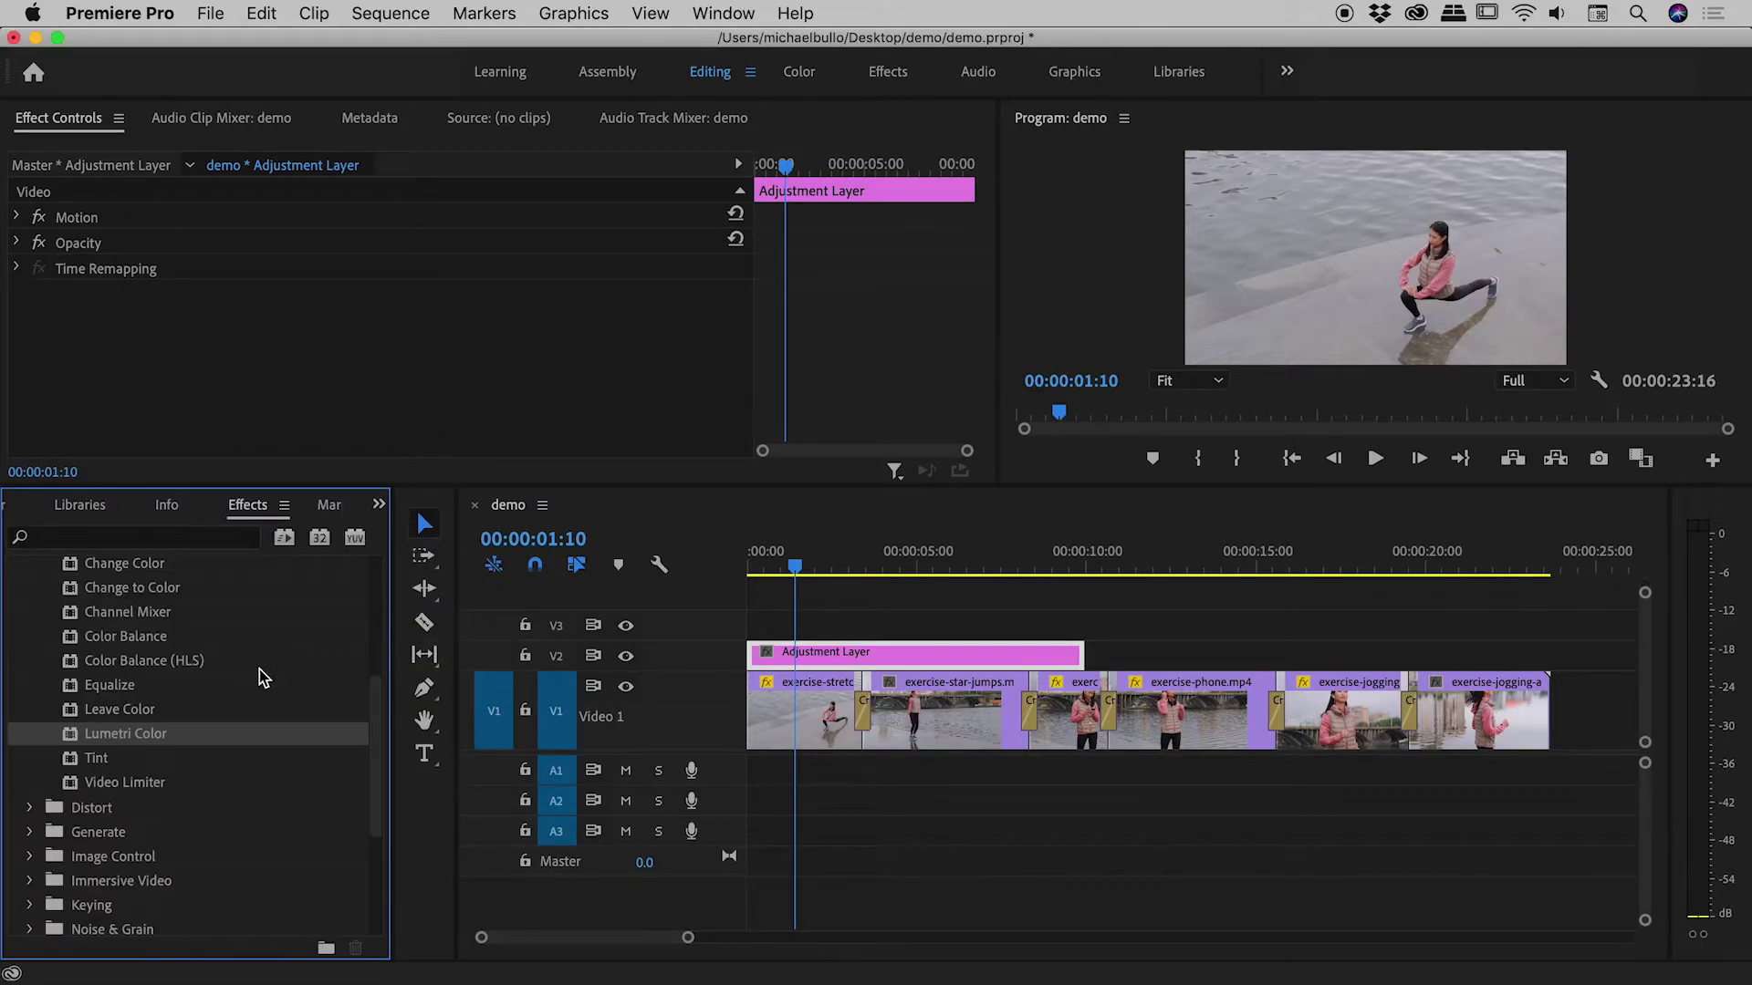
{"action": "left_click_drag", "start_coordinate": [122, 733], "coordinate": [186, 361]}
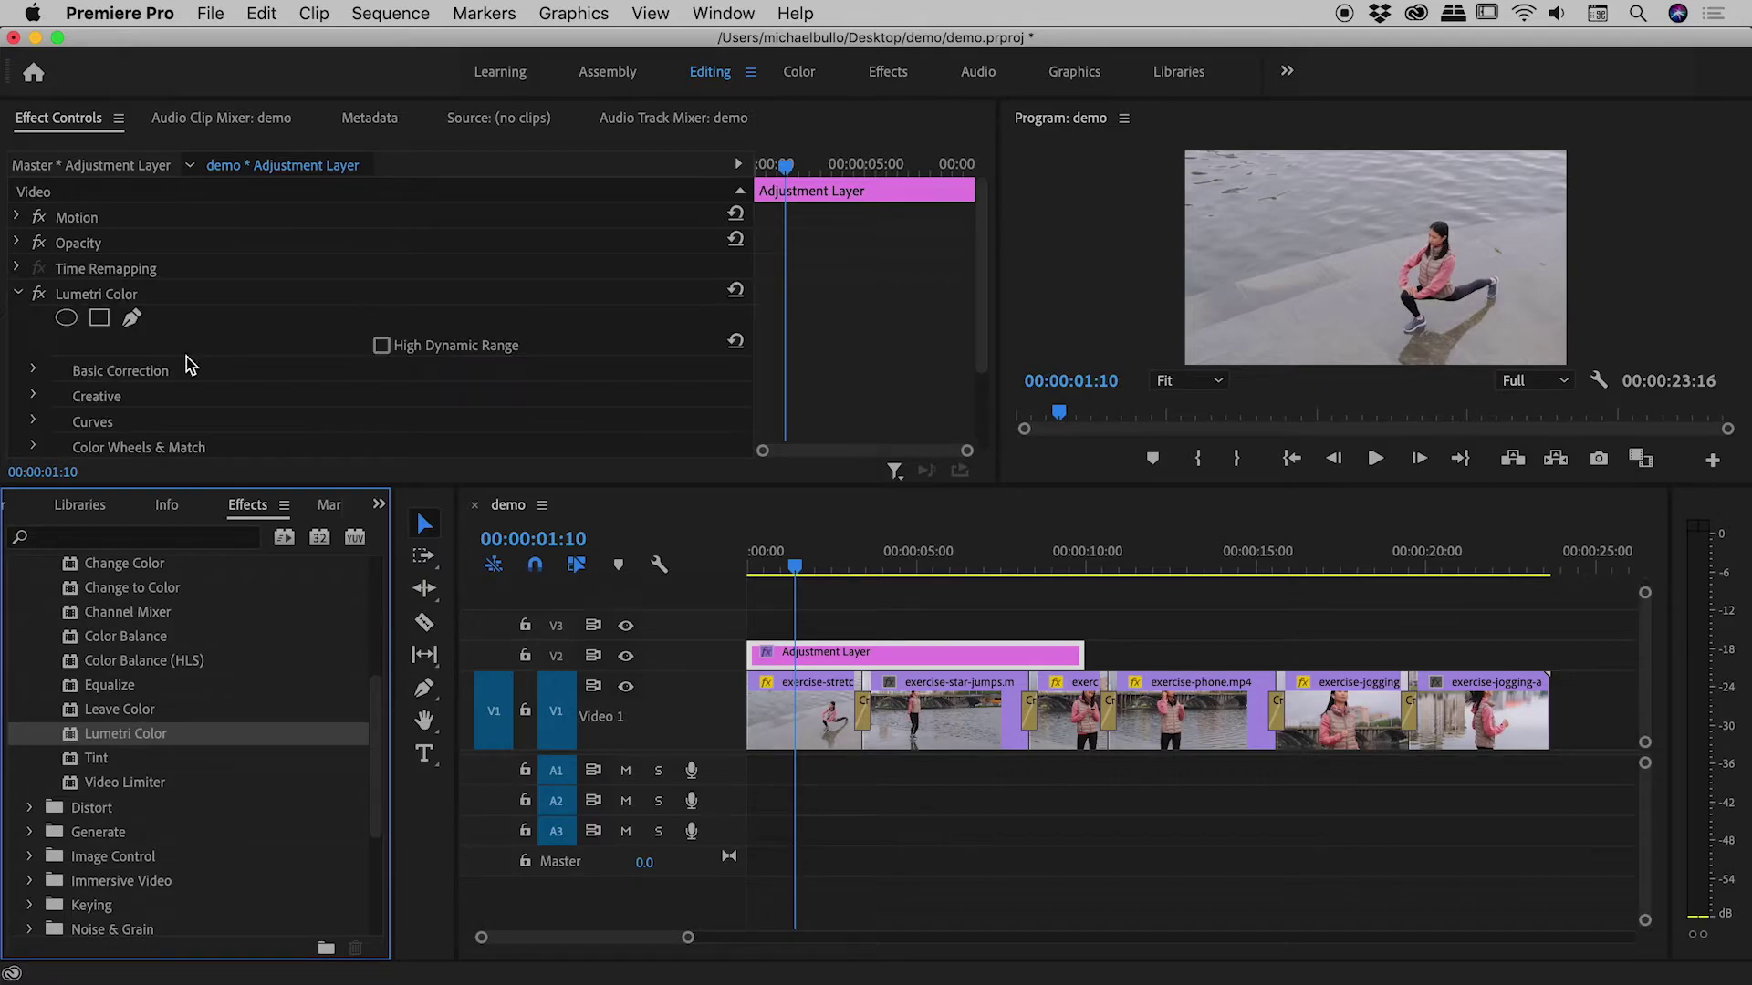
{"action": "left_click", "coordinate": [33, 370]}
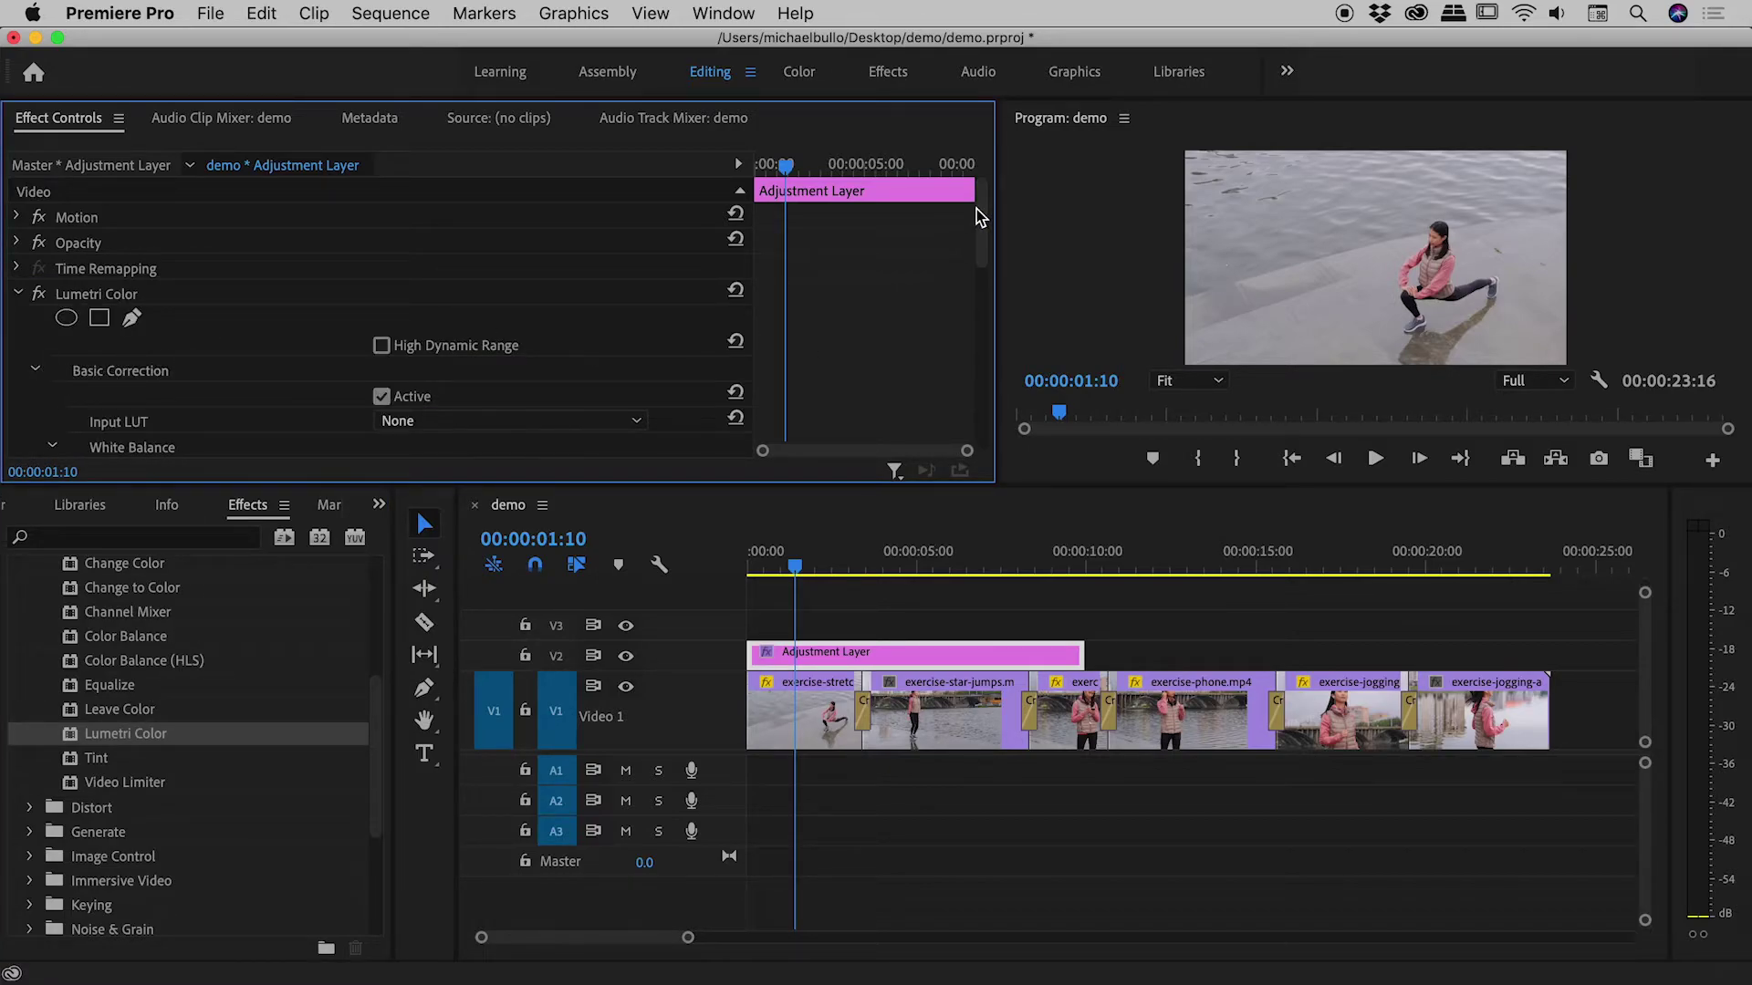
{"action": "left_click_drag", "start_coordinate": [976, 216], "coordinate": [977, 370]}
{"action": "left_click_drag", "start_coordinate": [390, 330], "coordinate": [301, 330]}
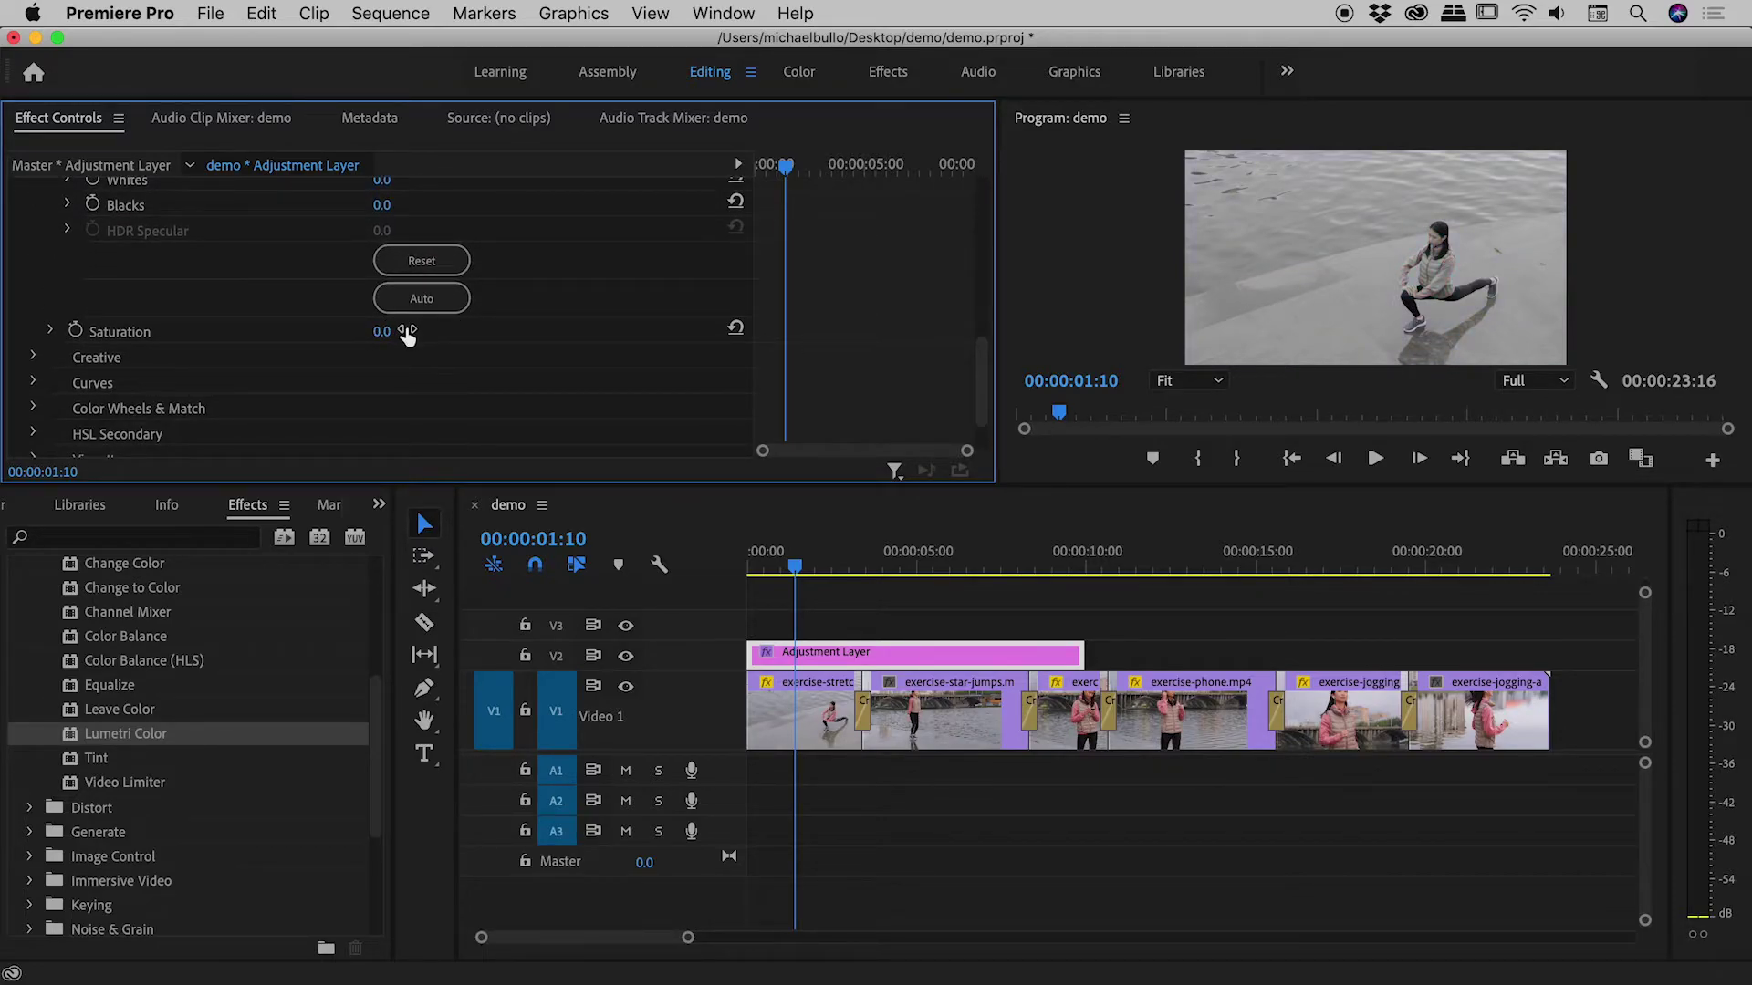
{"action": "left_click_drag", "start_coordinate": [773, 562], "coordinate": [809, 560]}
Drag the adjustment layer's right edge to the last clip's end, previewing playback before and after
{"action": "key", "text": "space"}
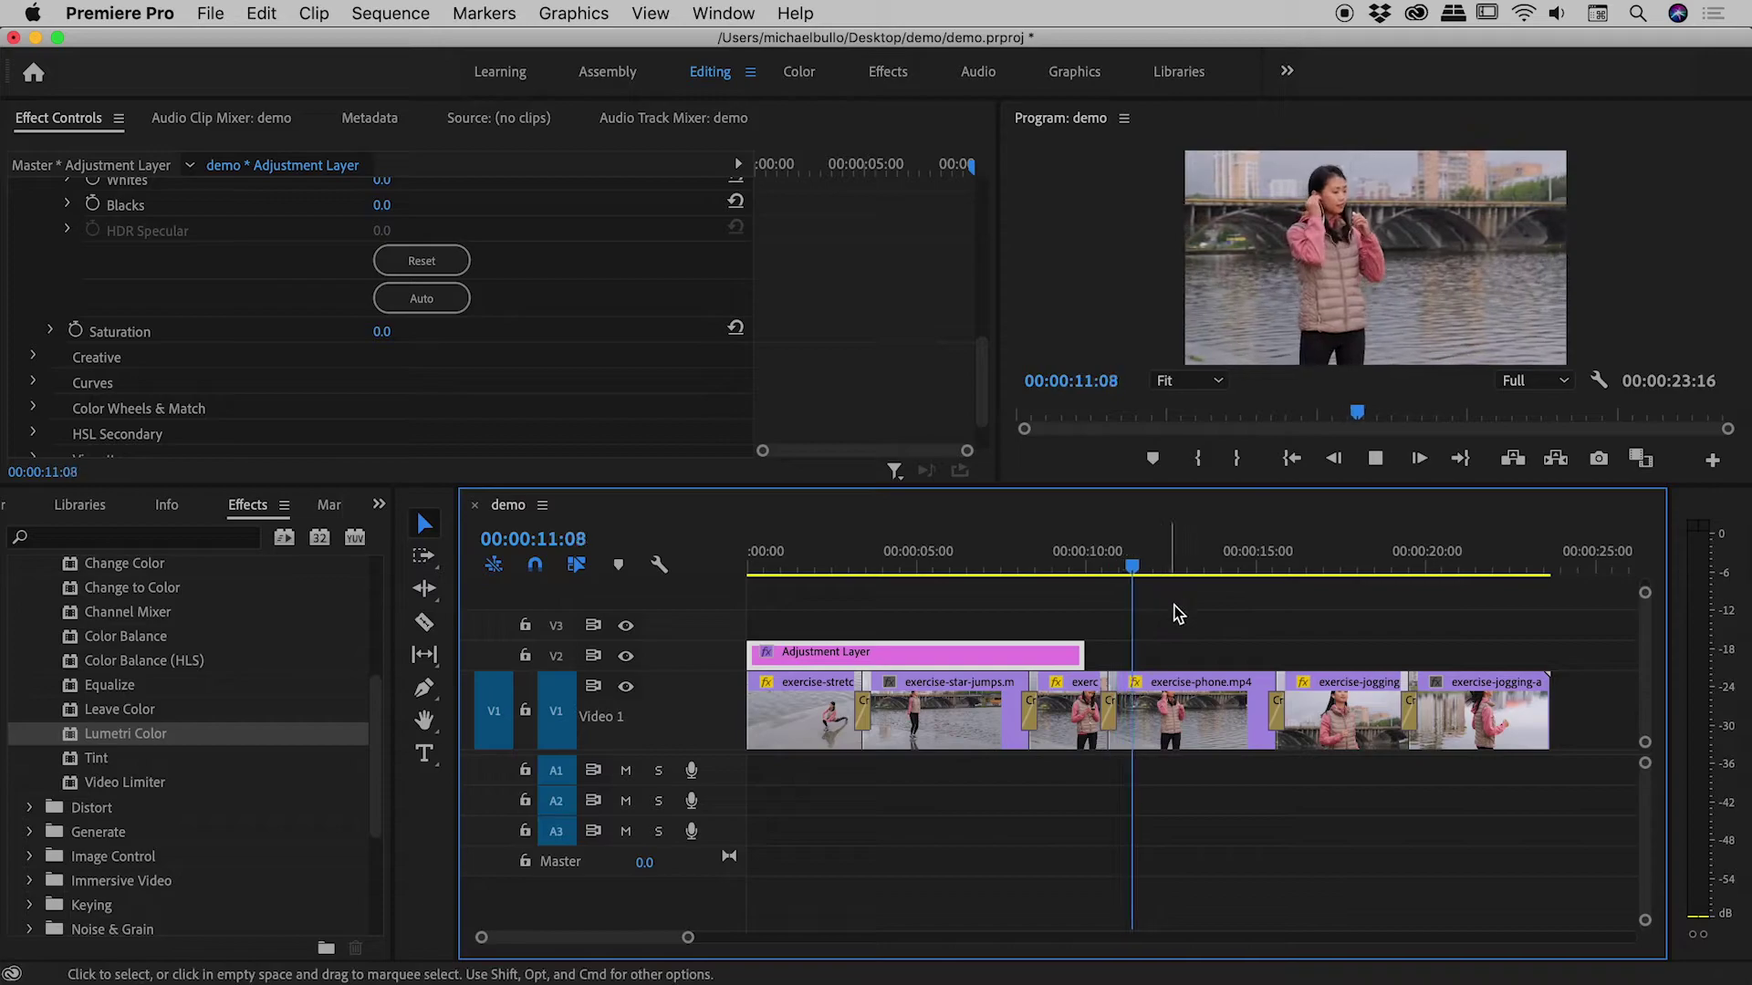
{"action": "key", "text": "space"}
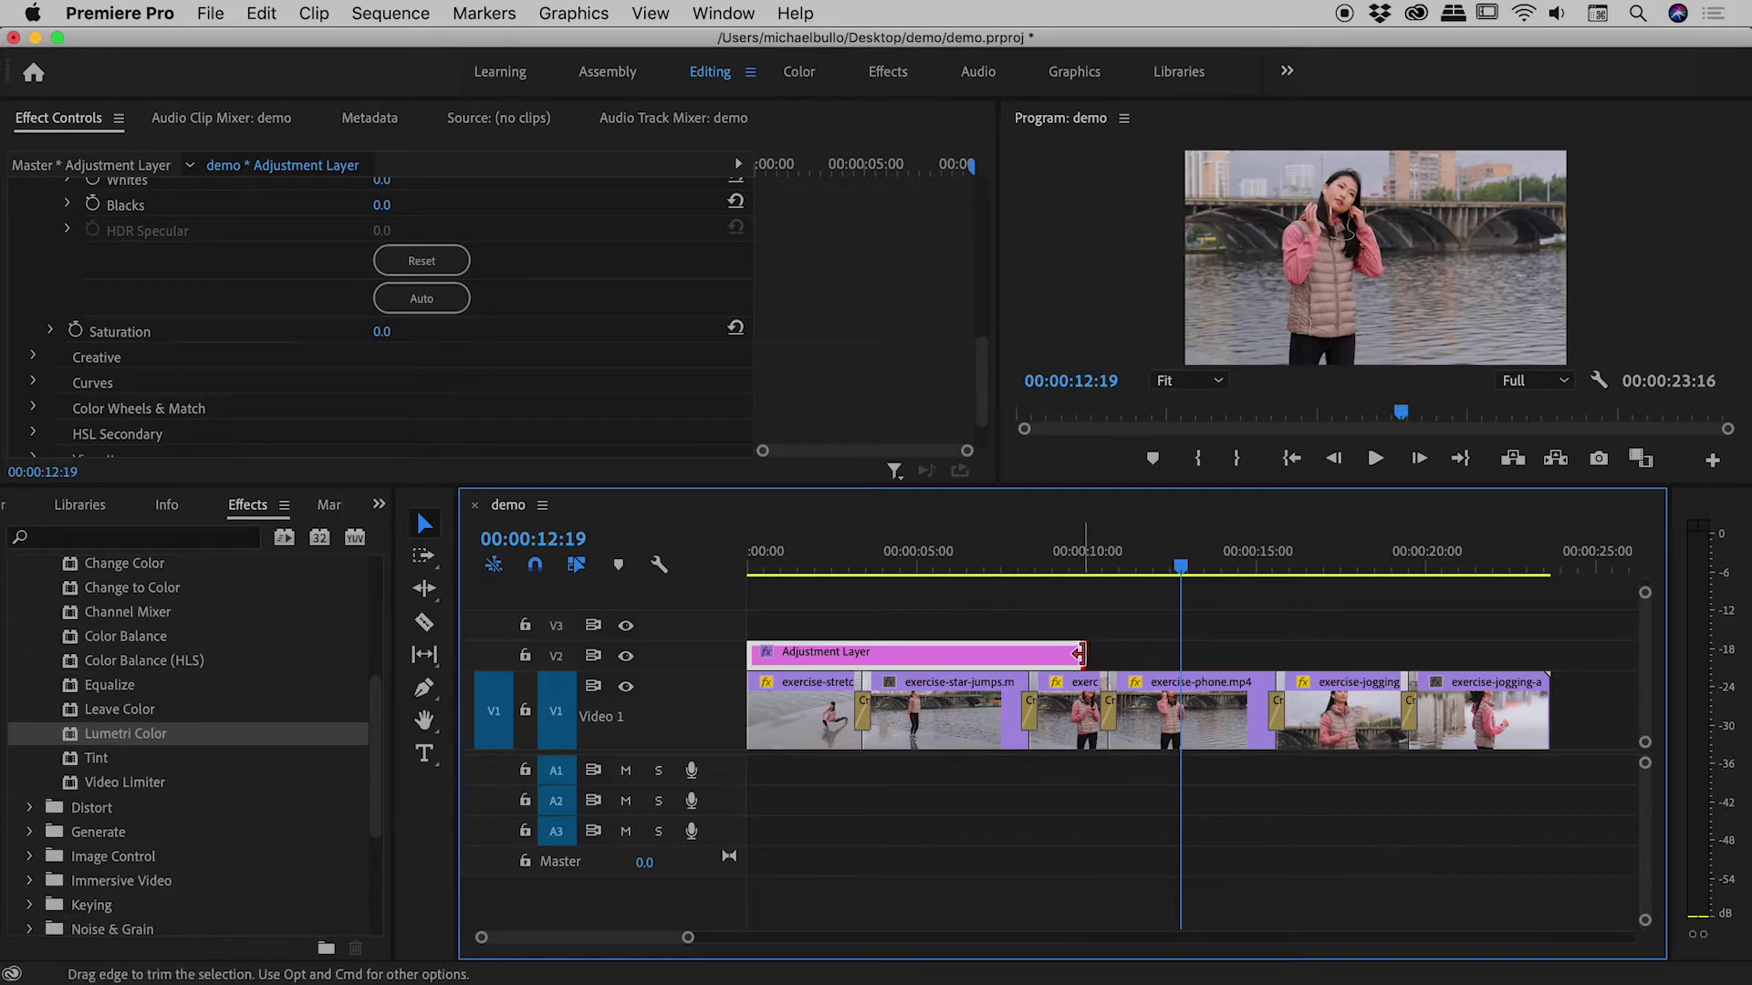
{"action": "left_click_drag", "start_coordinate": [1076, 651], "coordinate": [1548, 657]}
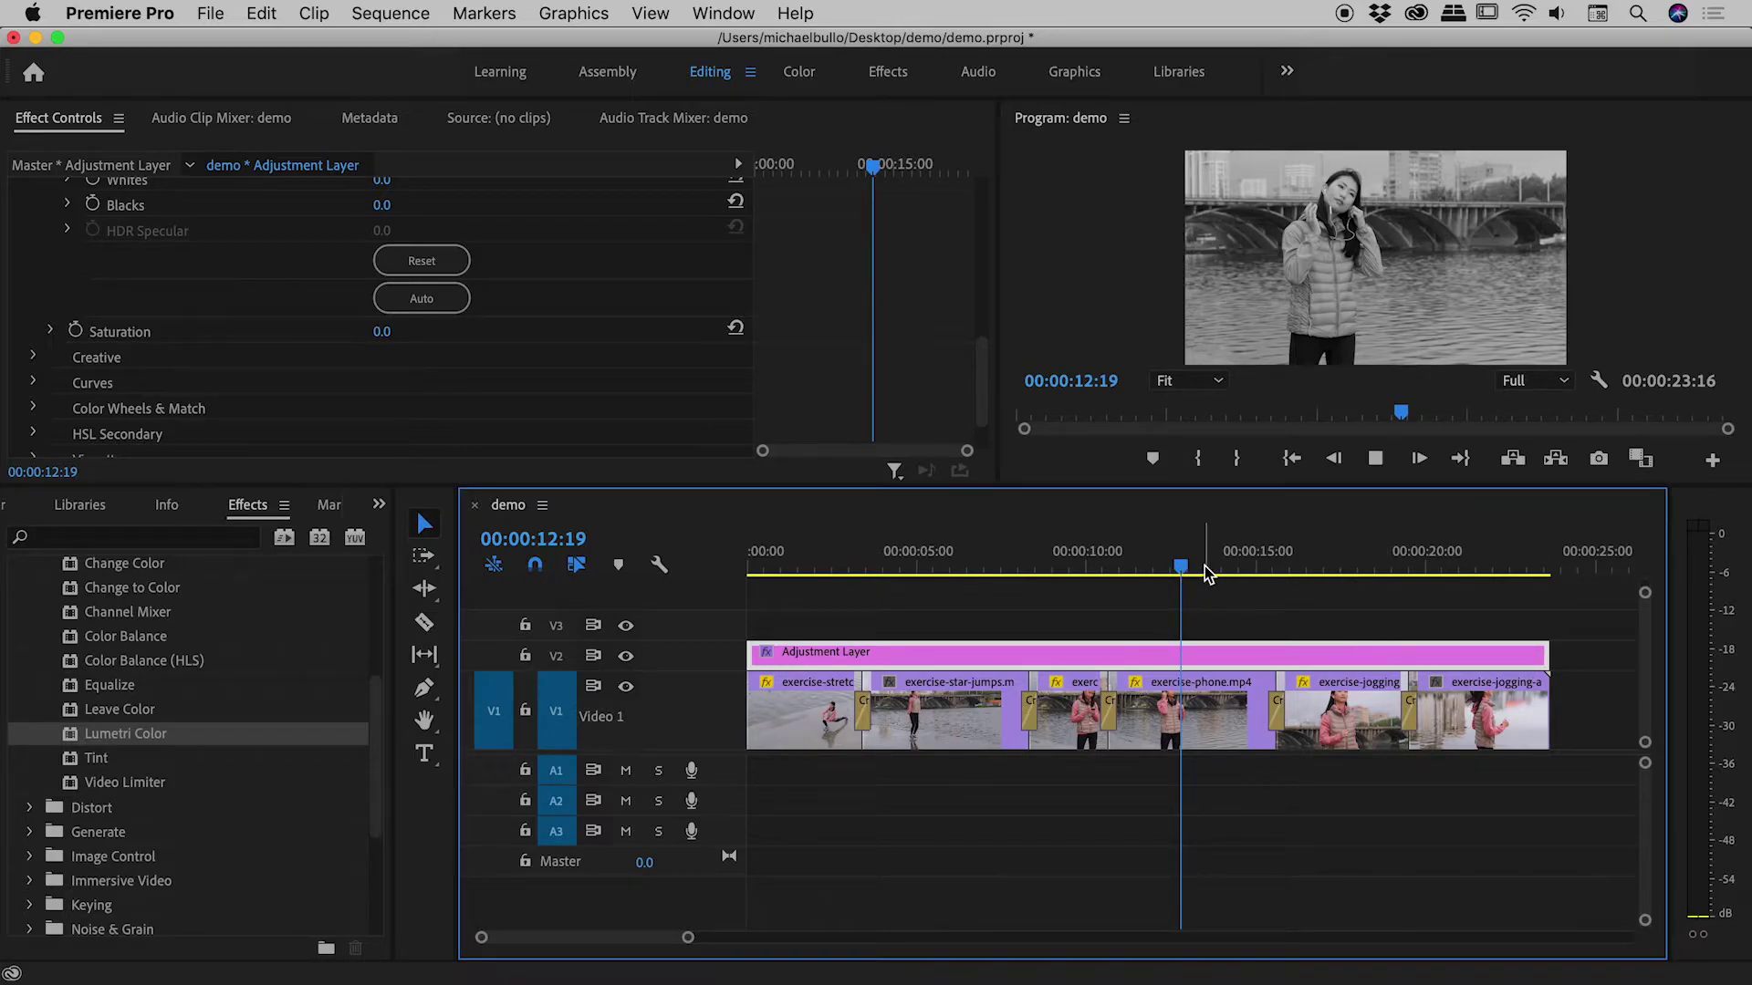
{"action": "key", "text": "space"}
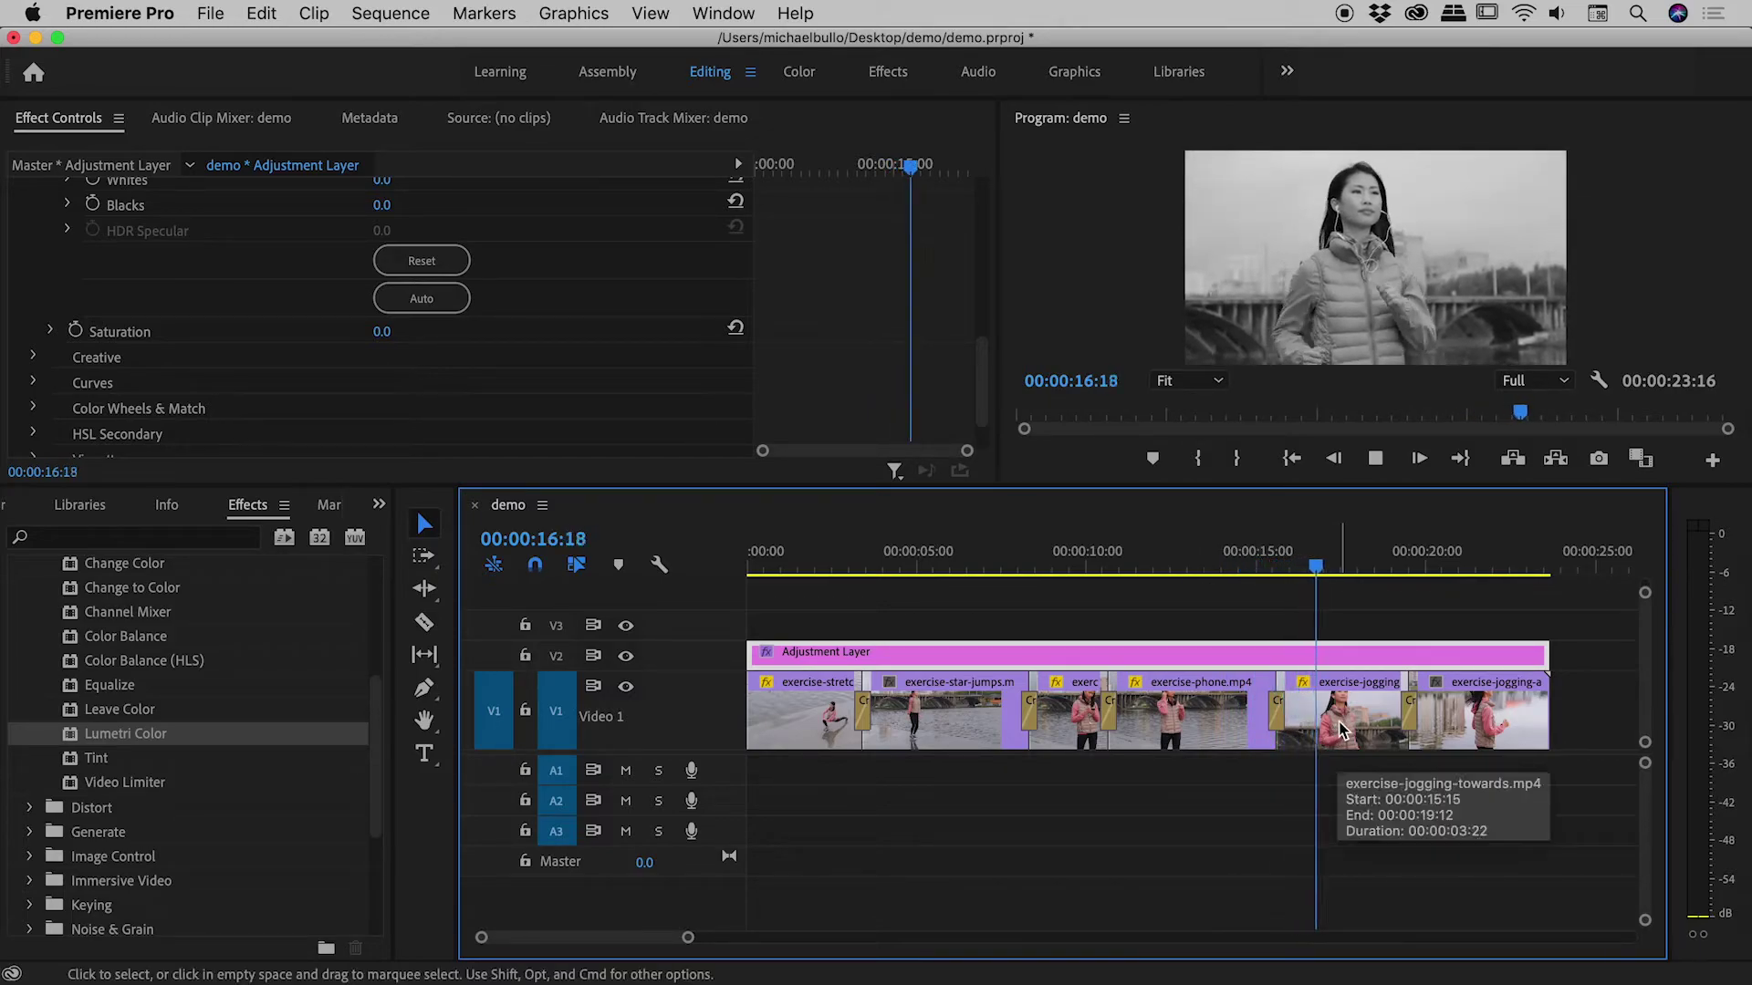
{"action": "key", "text": "space"}
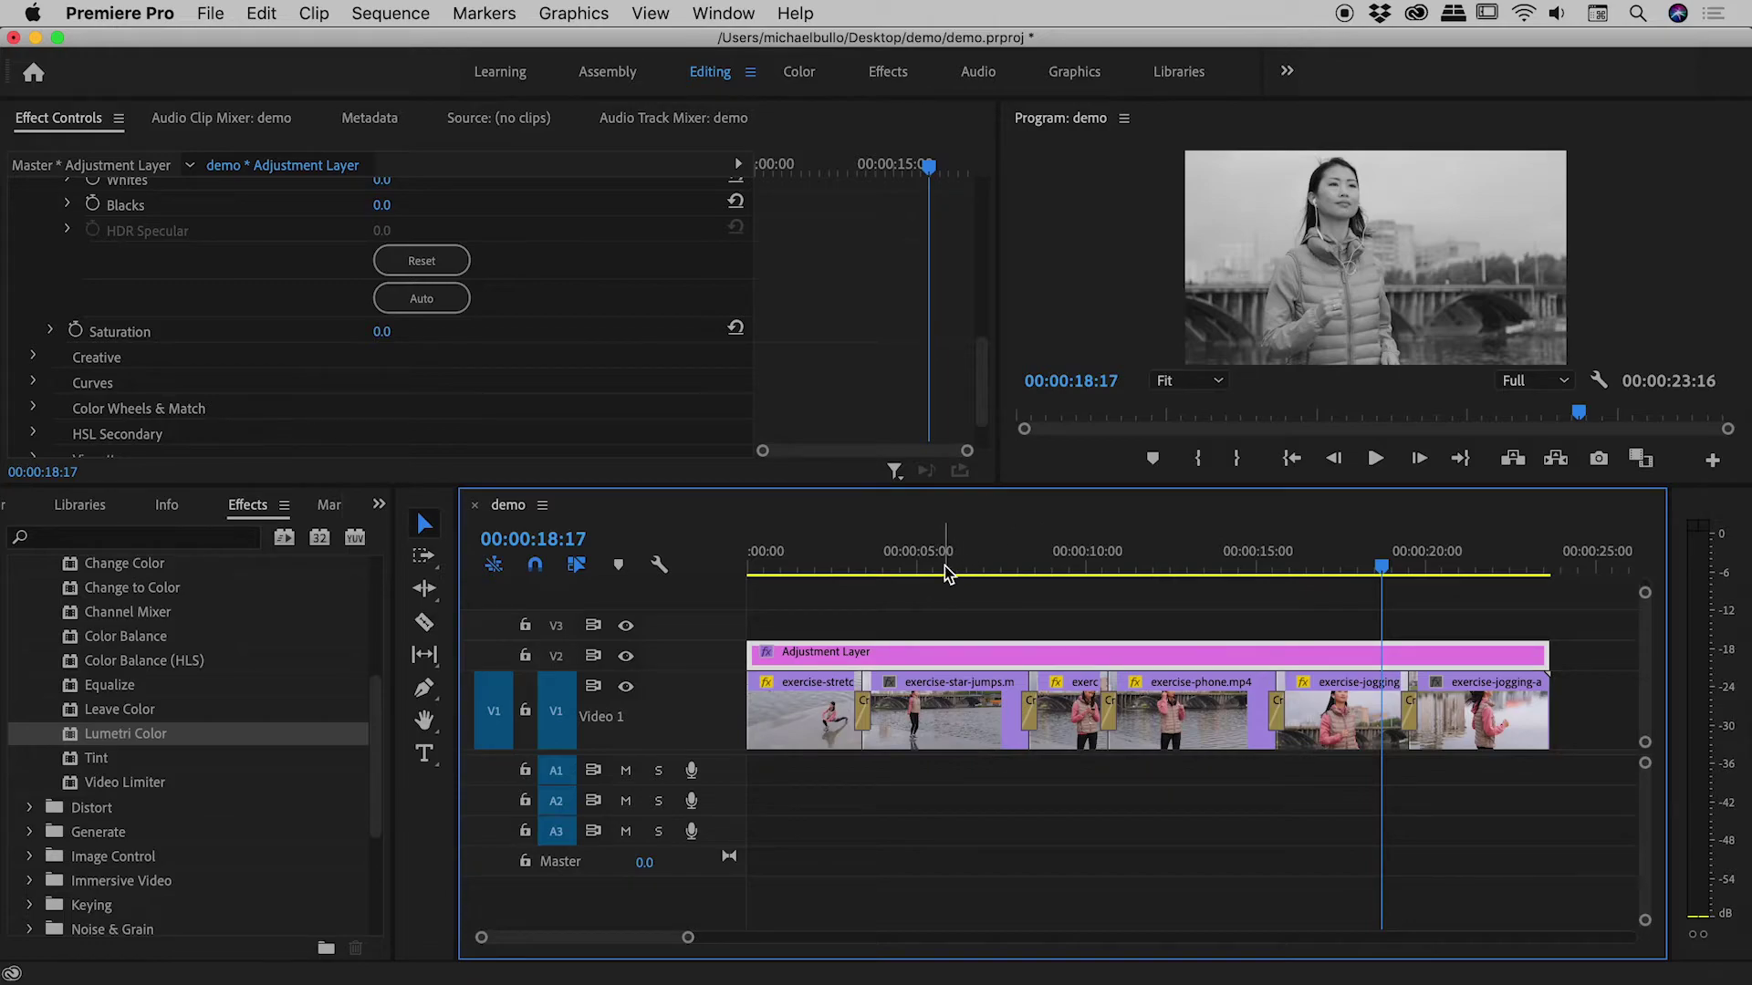
Move the playhead back near the start and collapse the adjustment layer's Lumetri Color section
{"action": "left_click_drag", "start_coordinate": [945, 566], "coordinate": [810, 567]}
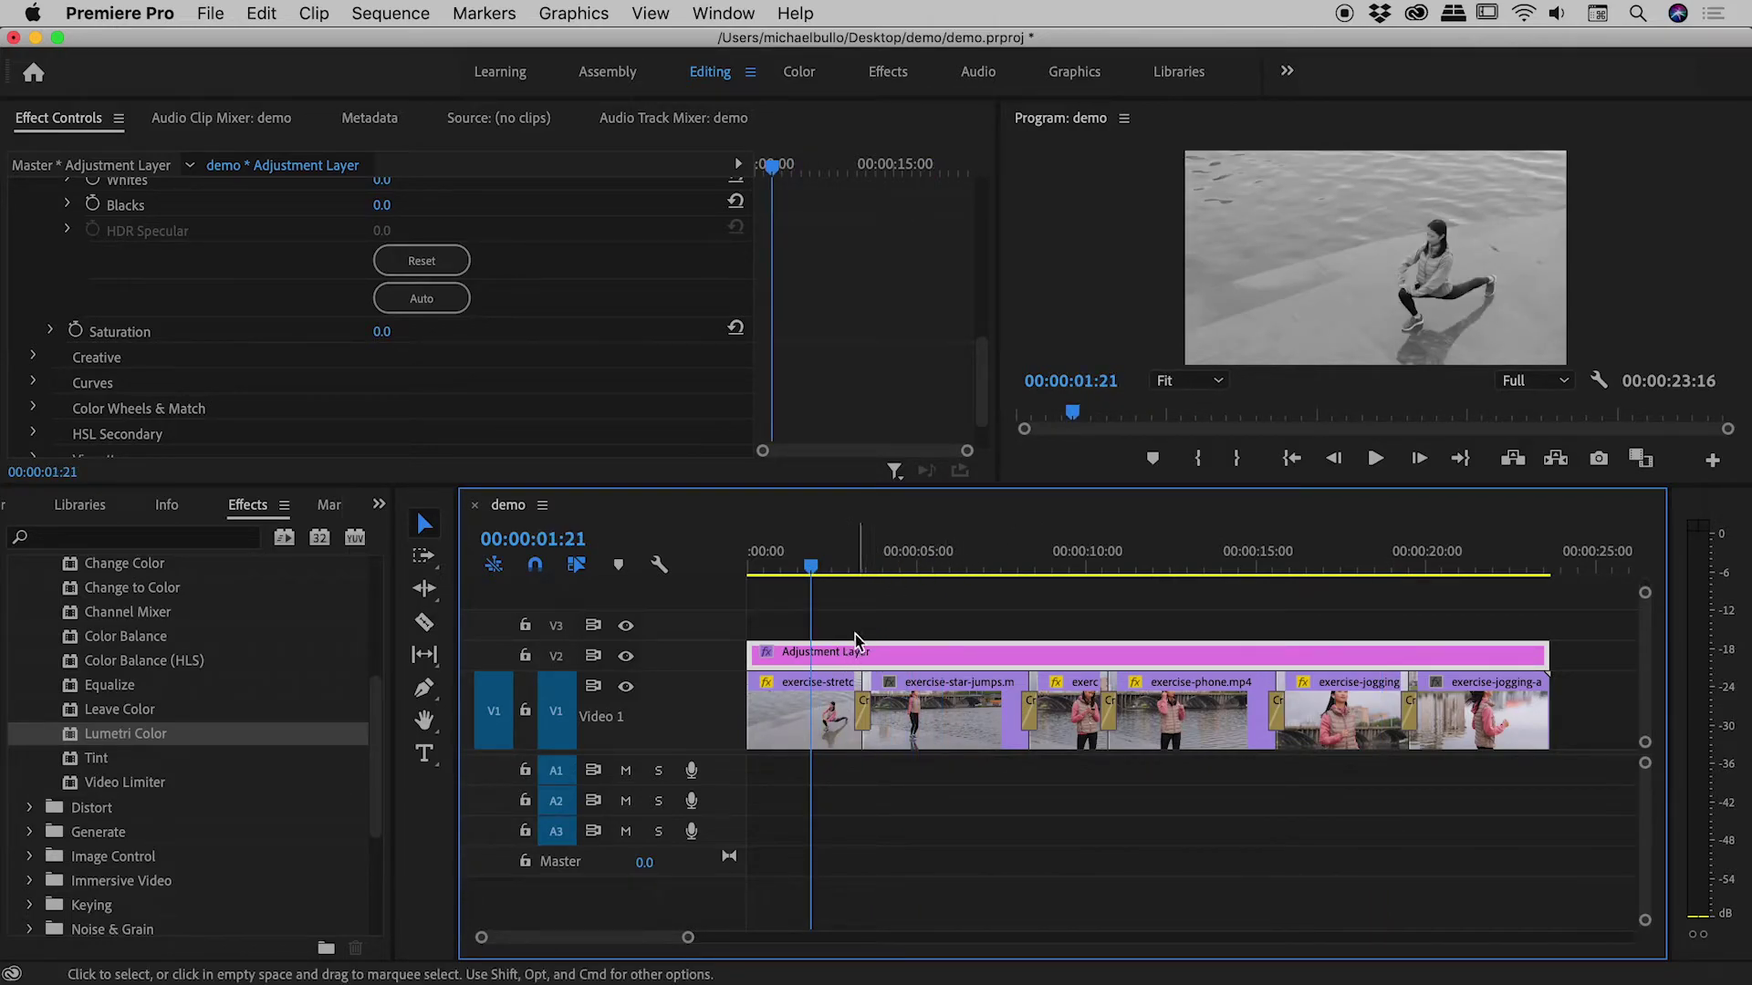
{"action": "left_click_drag", "start_coordinate": [981, 379], "coordinate": [981, 215]}
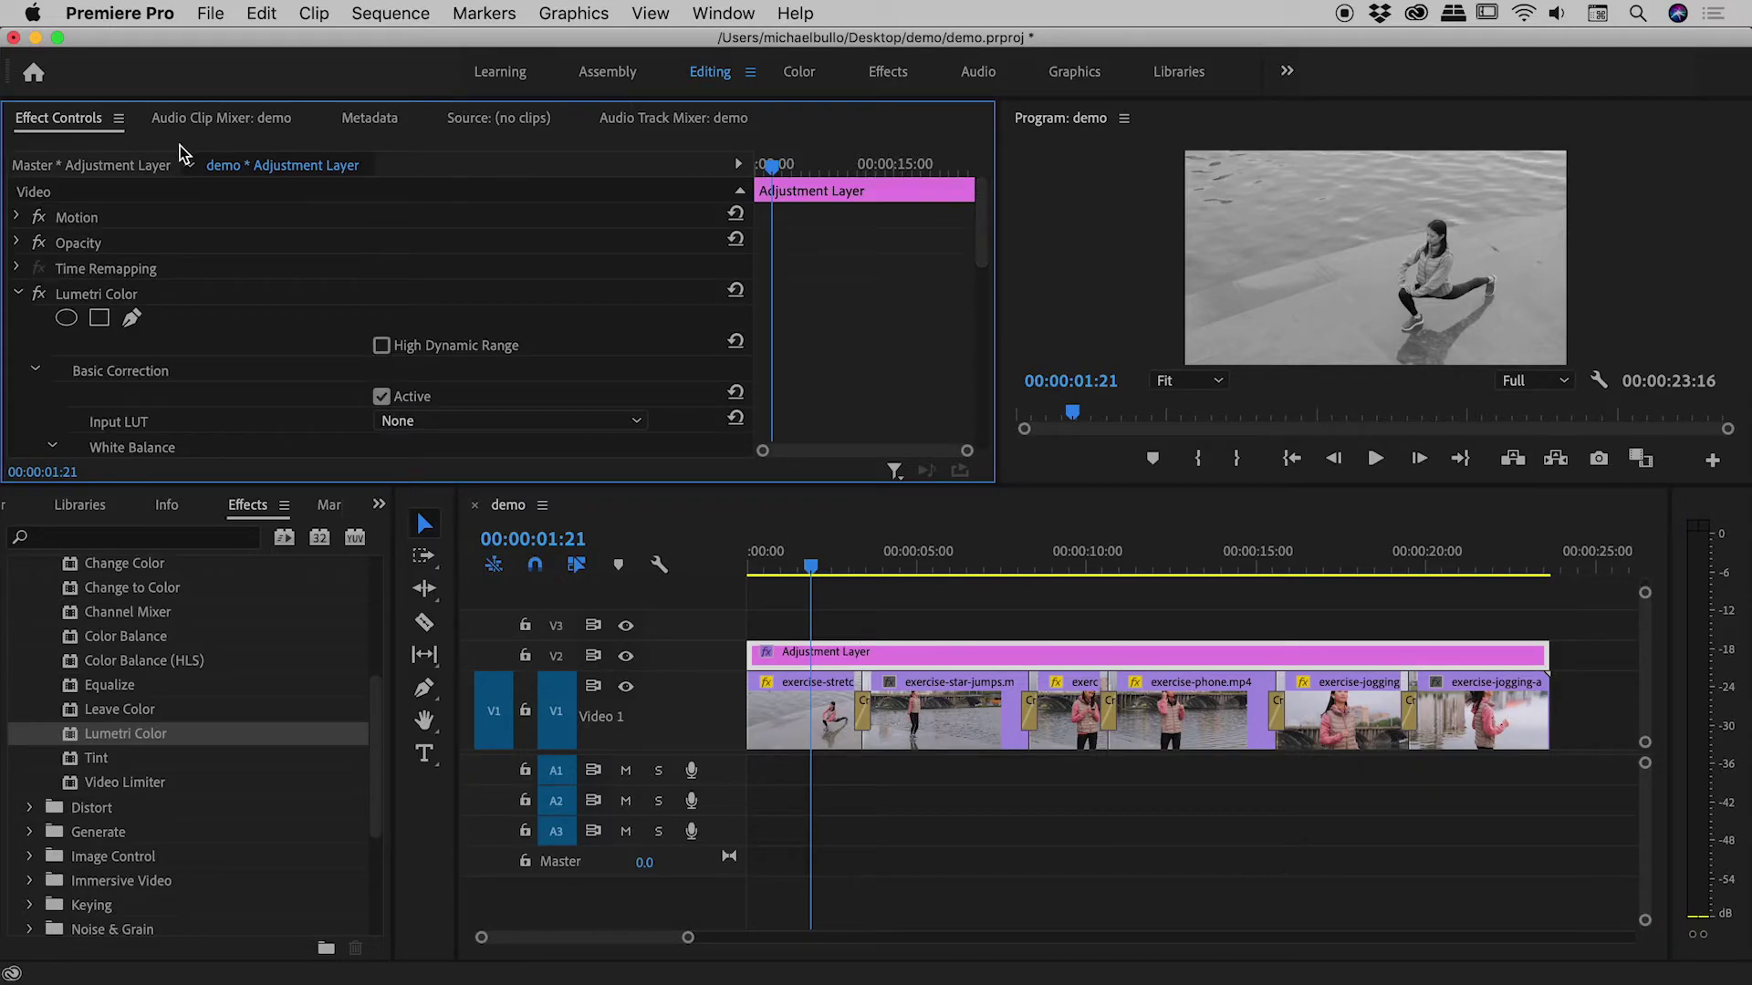
{"action": "left_click", "coordinate": [18, 294]}
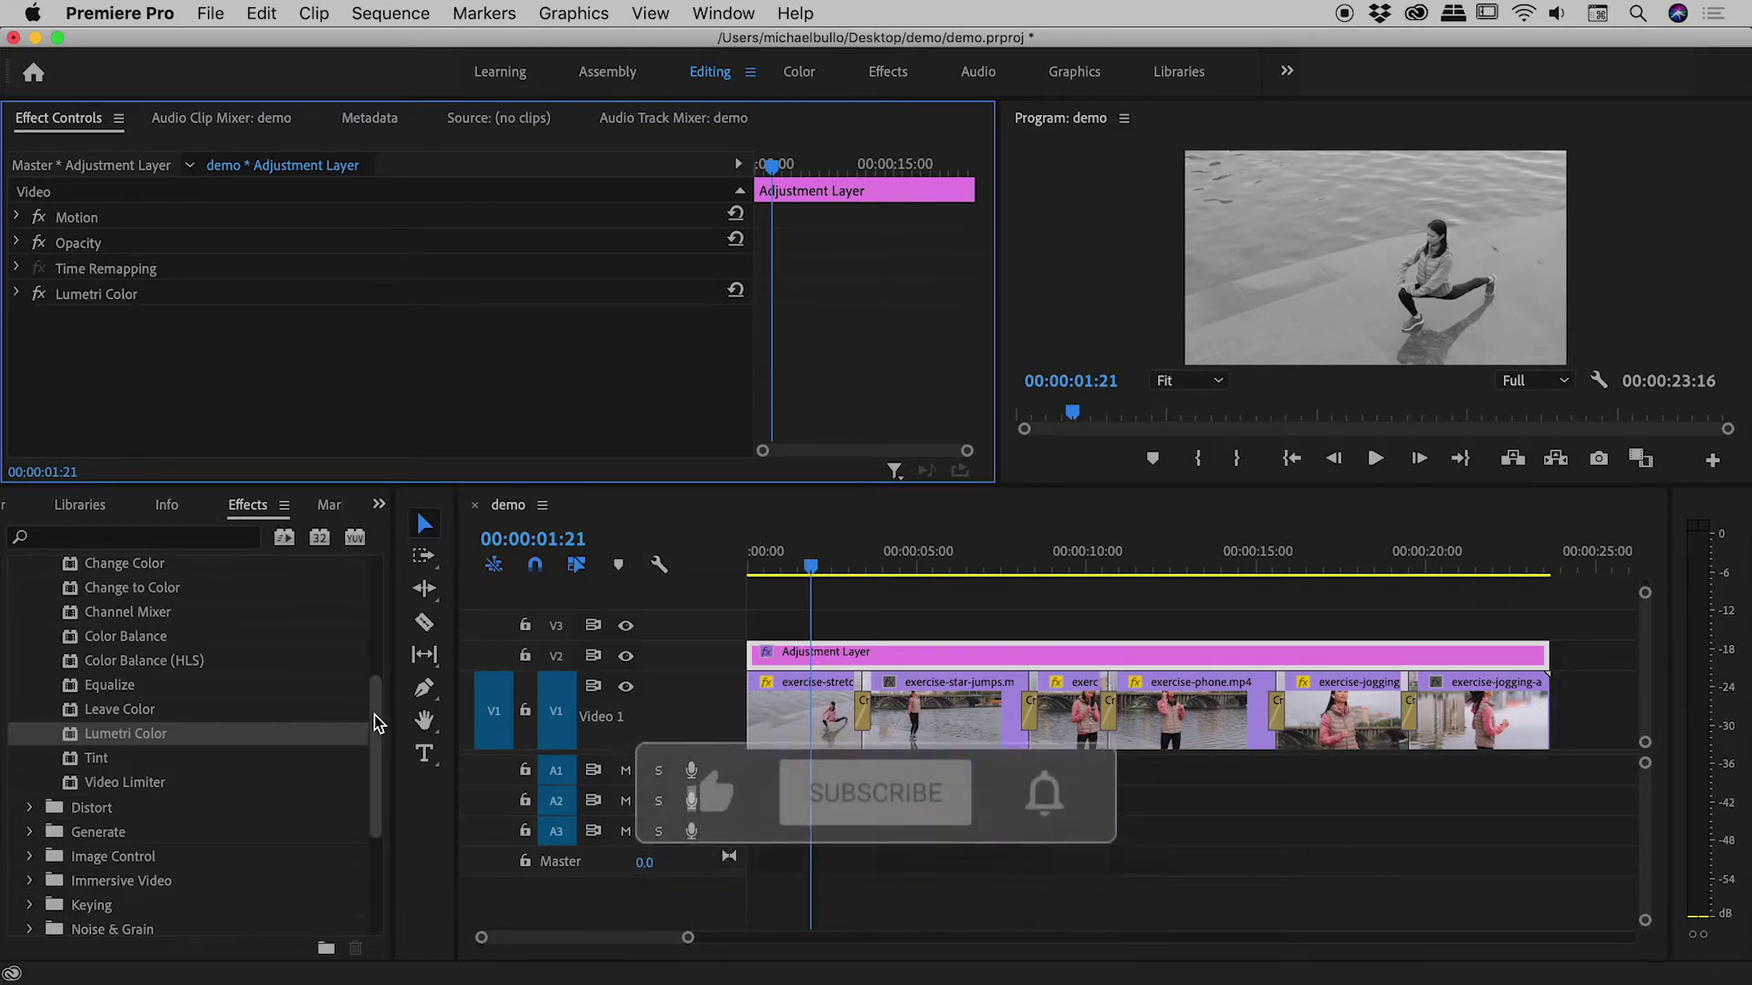
Search the Effects panel for 'crop' and apply Crop to the adjustment layer
{"action": "left_click_drag", "start_coordinate": [374, 714], "coordinate": [374, 597]}
{"action": "left_click", "coordinate": [96, 537]}
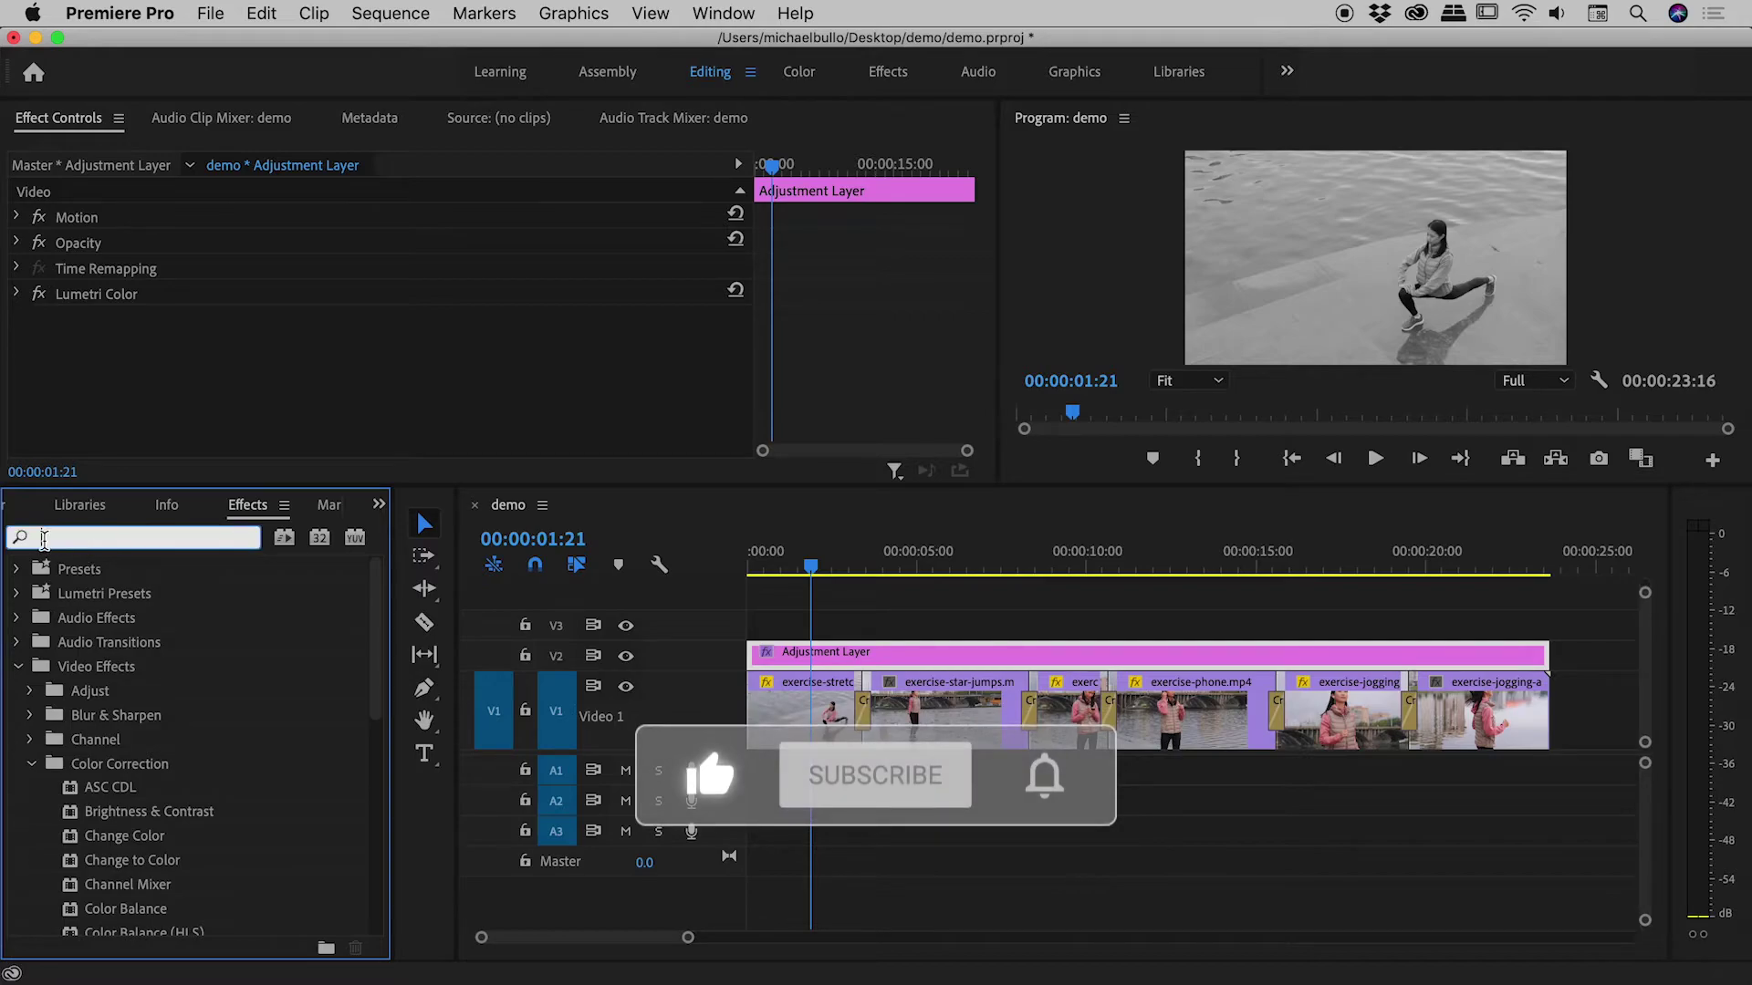
{"action": "type", "text": "crop"}
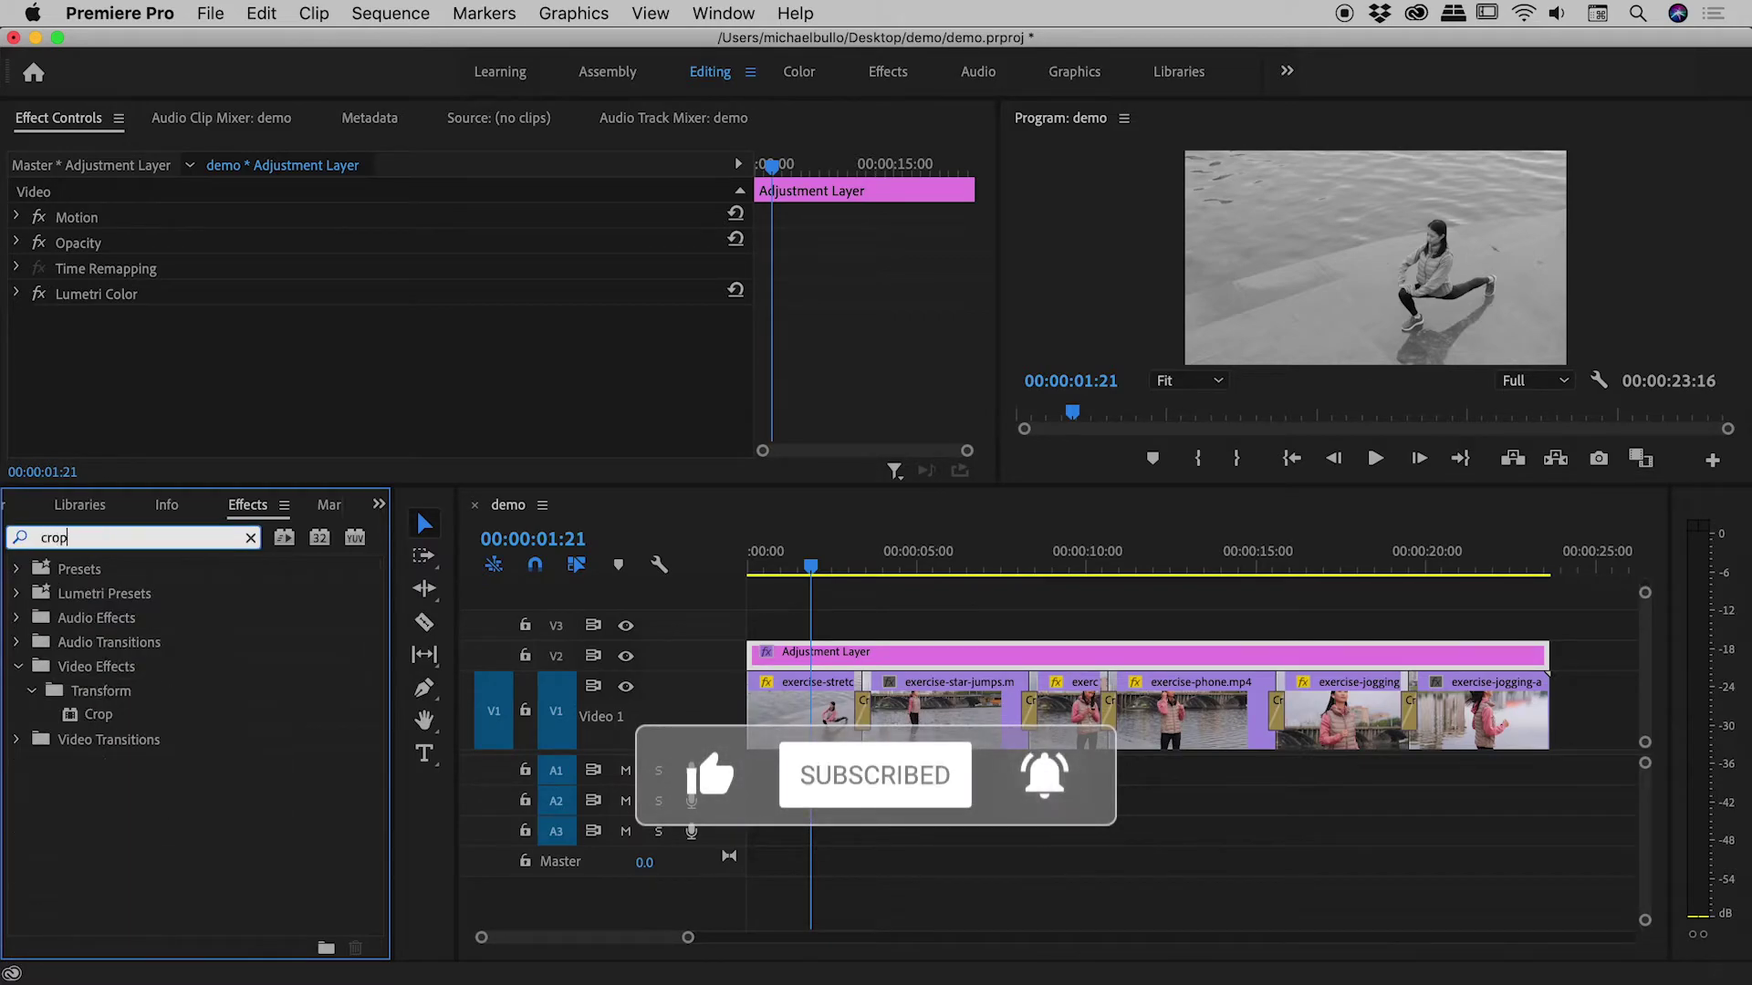
{"action": "left_click_drag", "start_coordinate": [98, 714], "coordinate": [148, 391]}
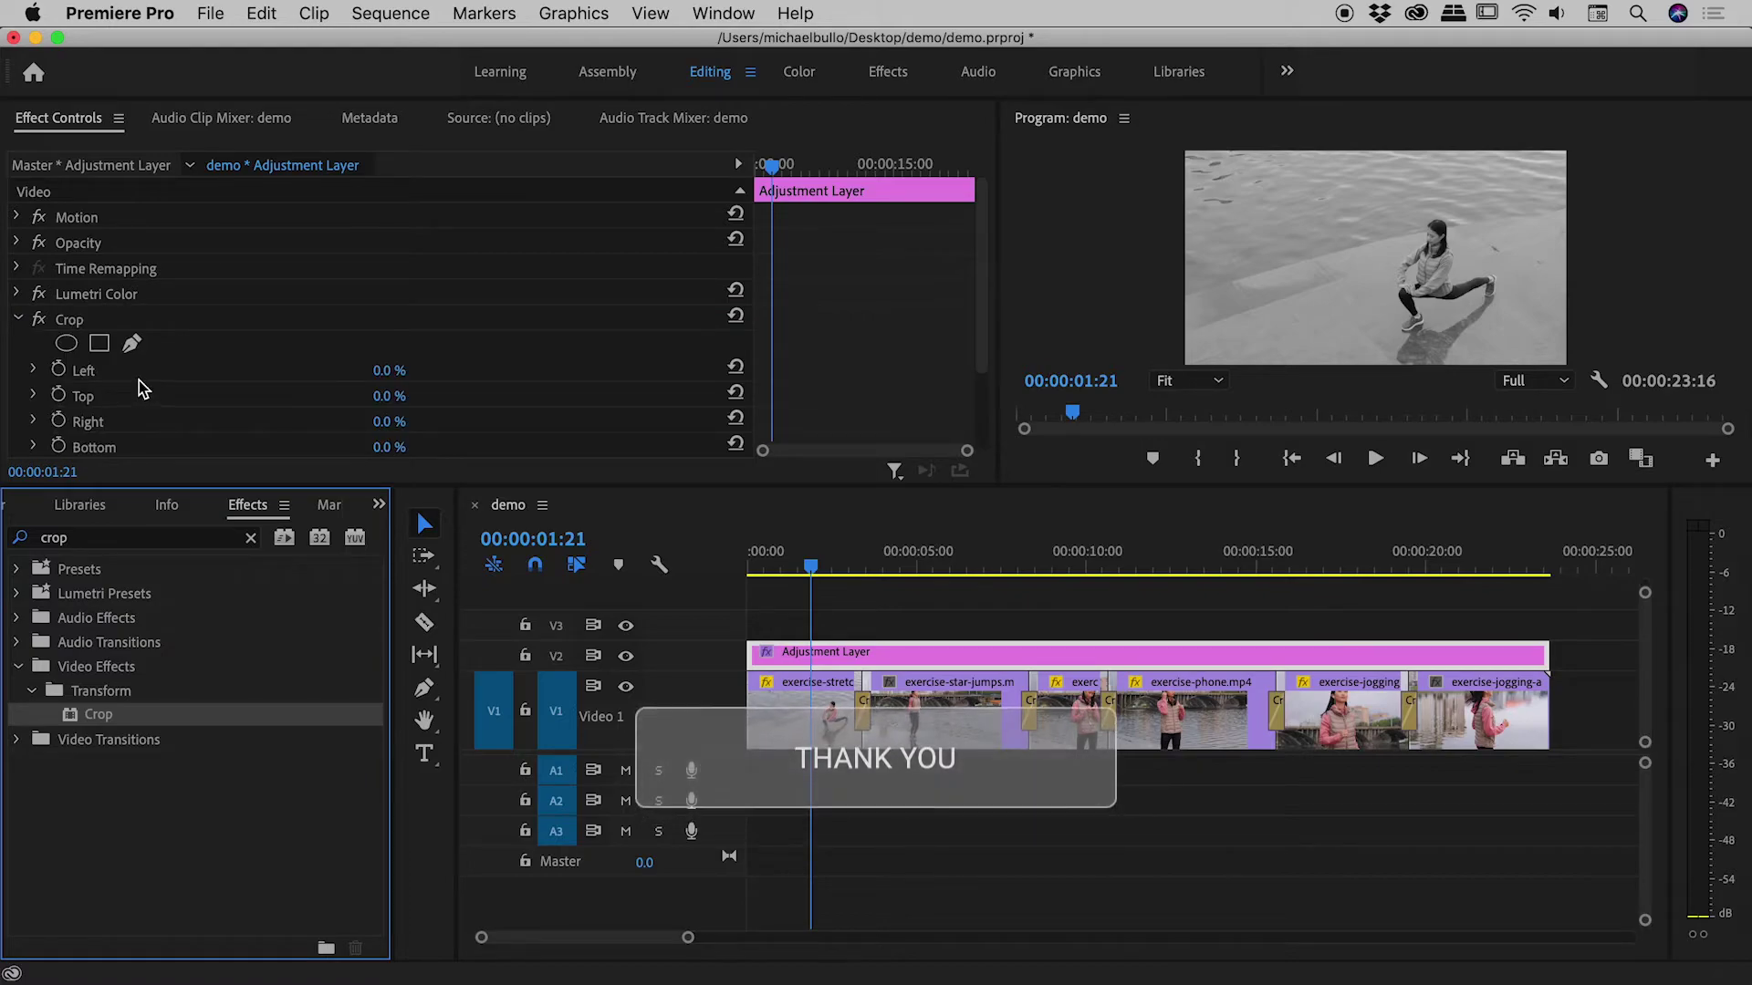
Set Crop Top and Bottom to 10% each, then play back to preview the bars
{"action": "left_click", "coordinate": [407, 395]}
{"action": "type", "text": "10"}
{"action": "key", "text": "Tab"}
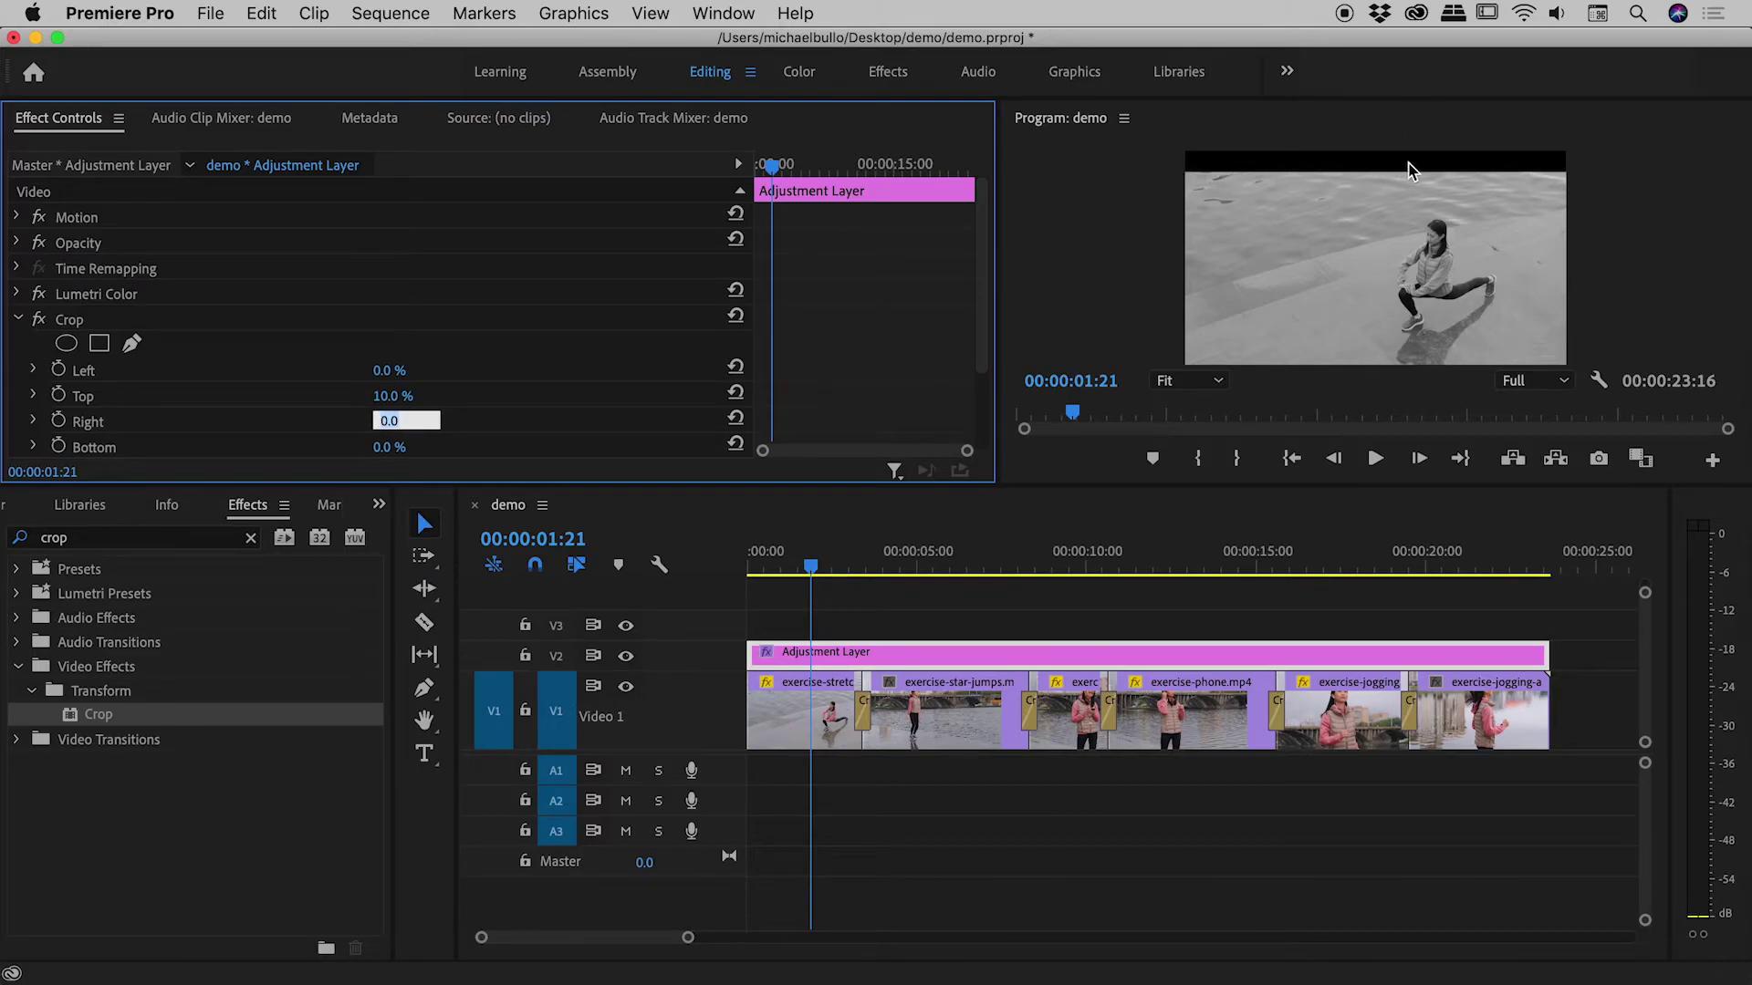
{"action": "left_click", "coordinate": [387, 447]}
{"action": "type", "text": "10"}
{"action": "key", "text": "Return"}
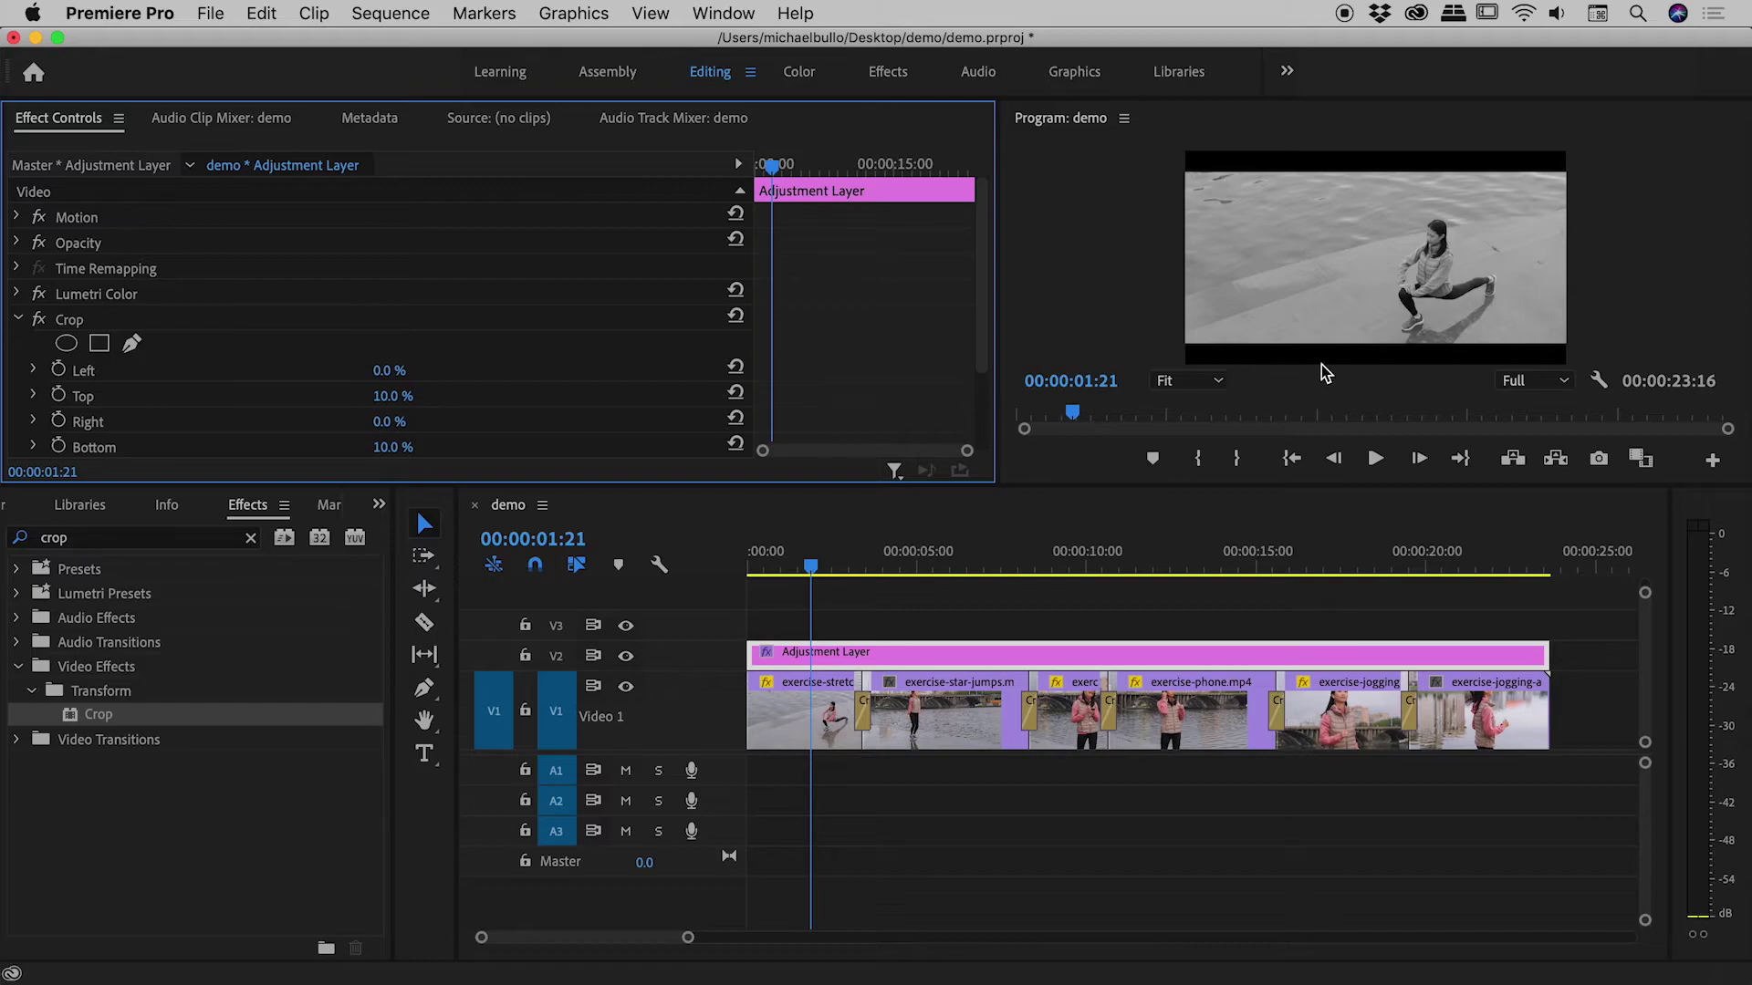
{"action": "key", "text": "space"}
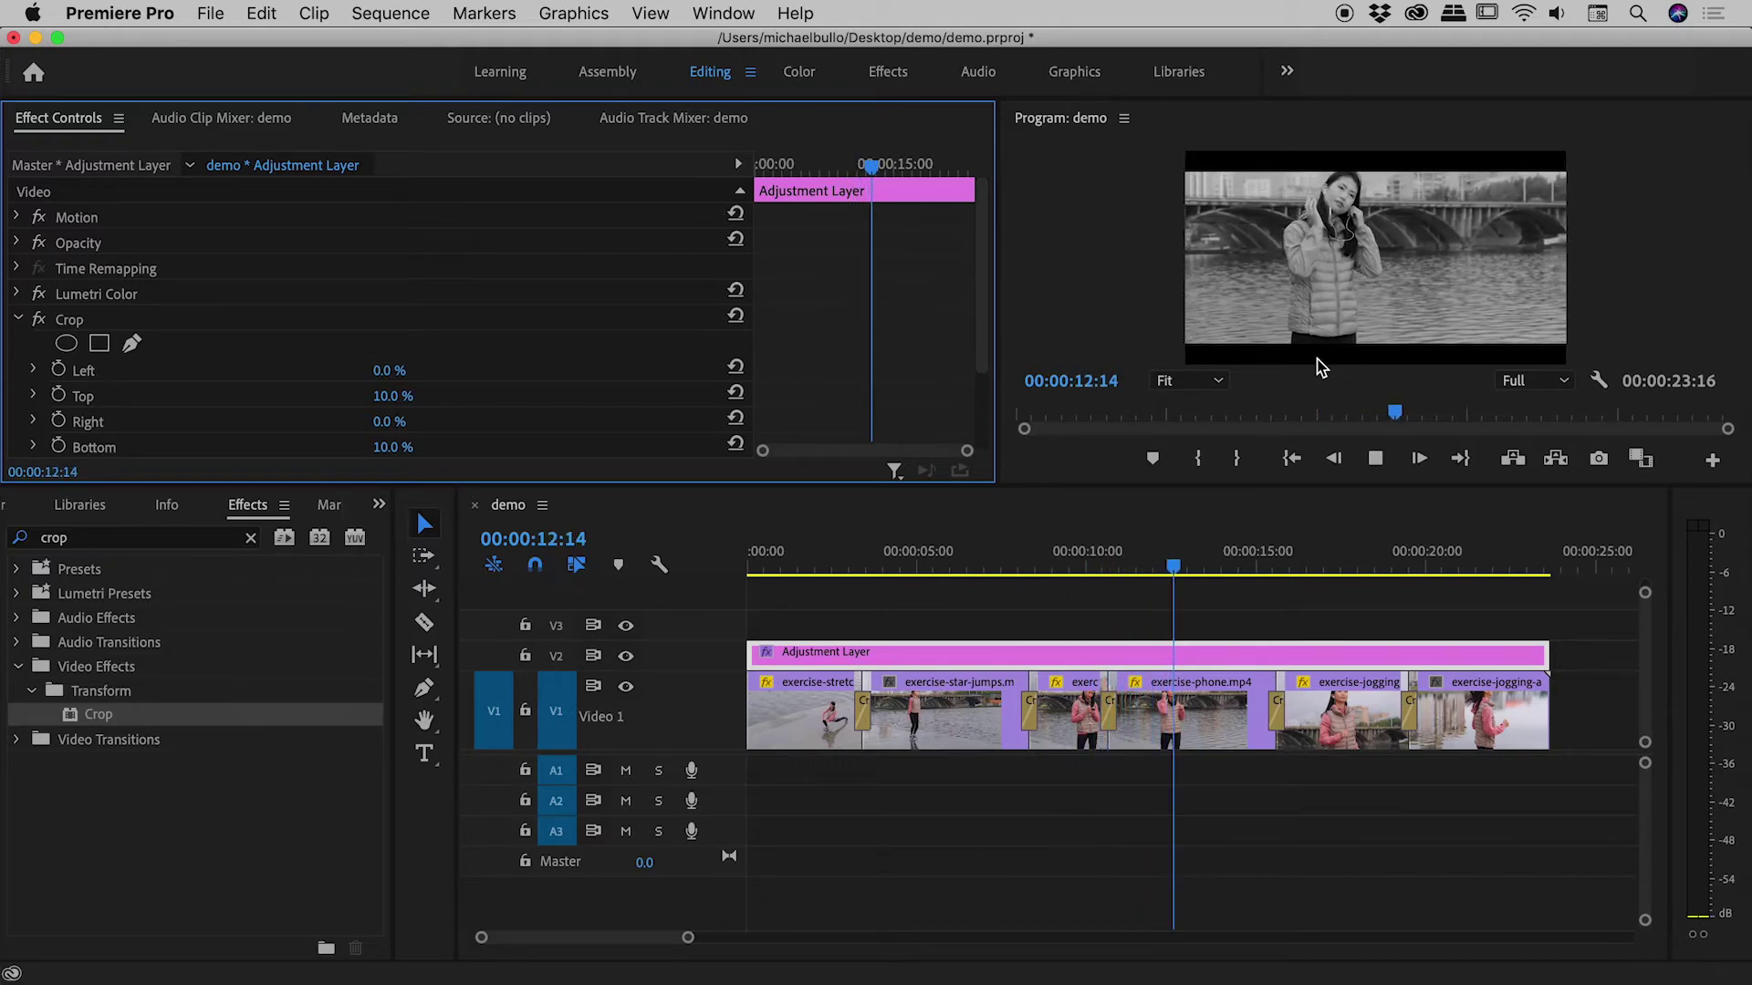
Set the adjustment layer's Lumetri Vignette Amount to -5.0 and scrub the timeline to preview the darkened edges
{"action": "key", "text": "space"}
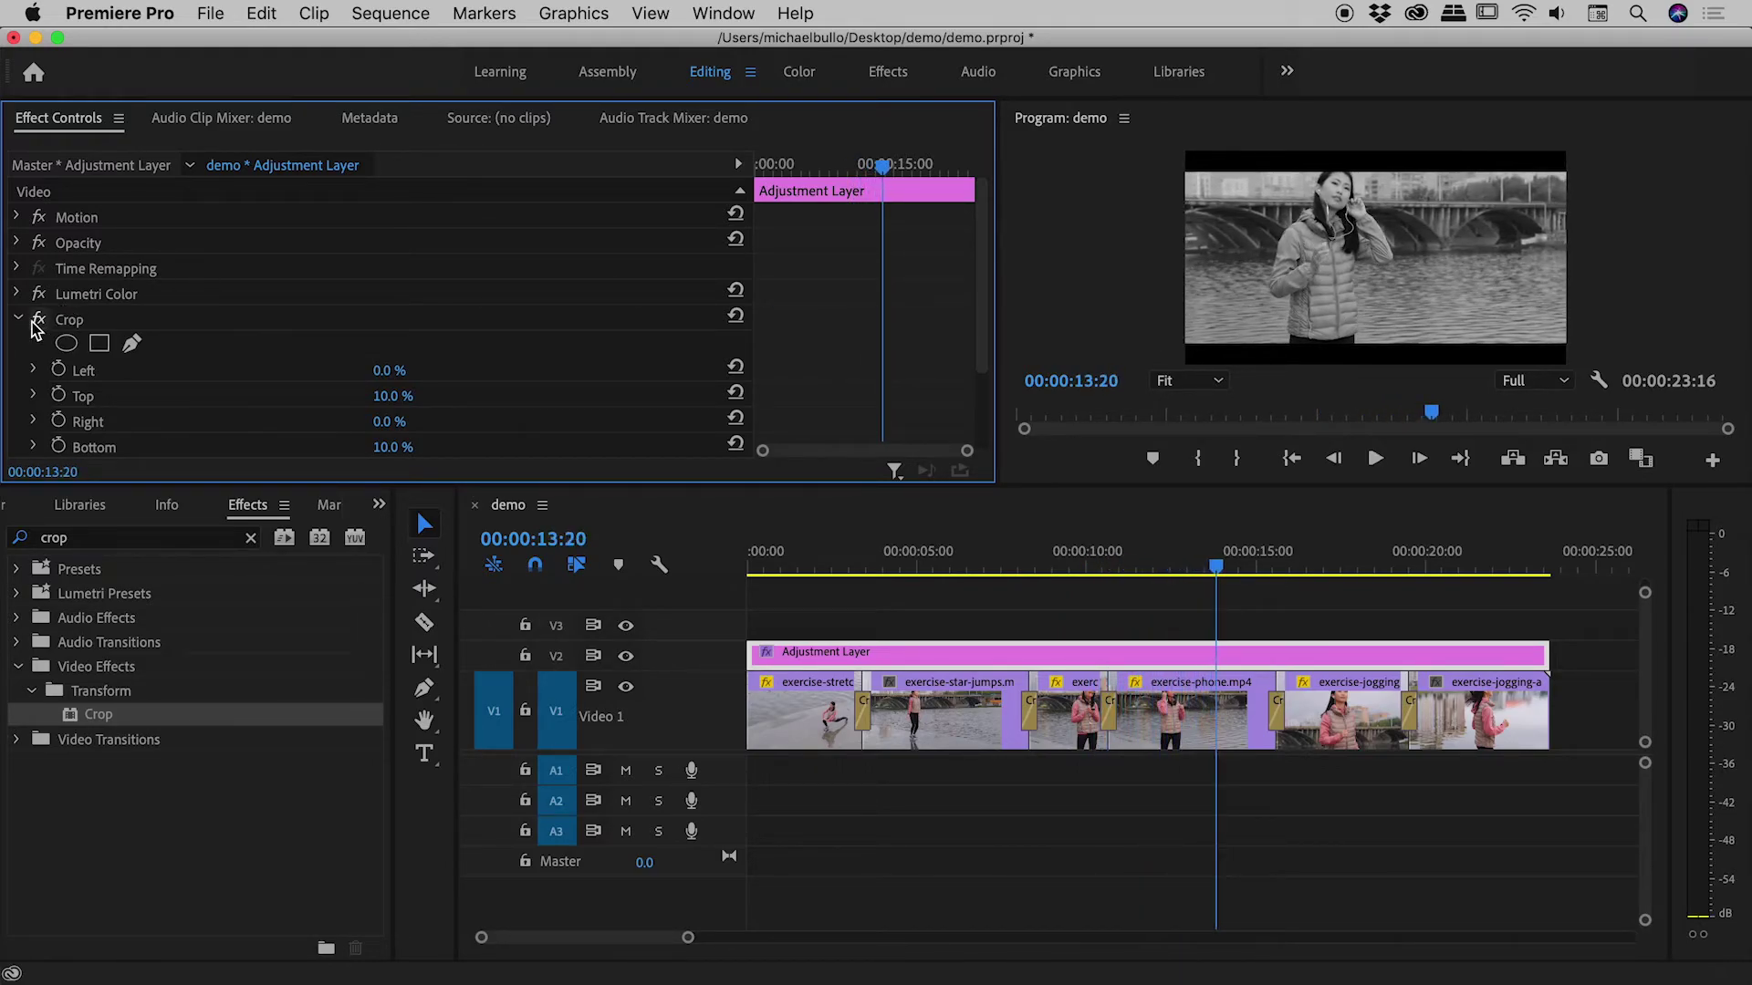
{"action": "left_click", "coordinate": [17, 318]}
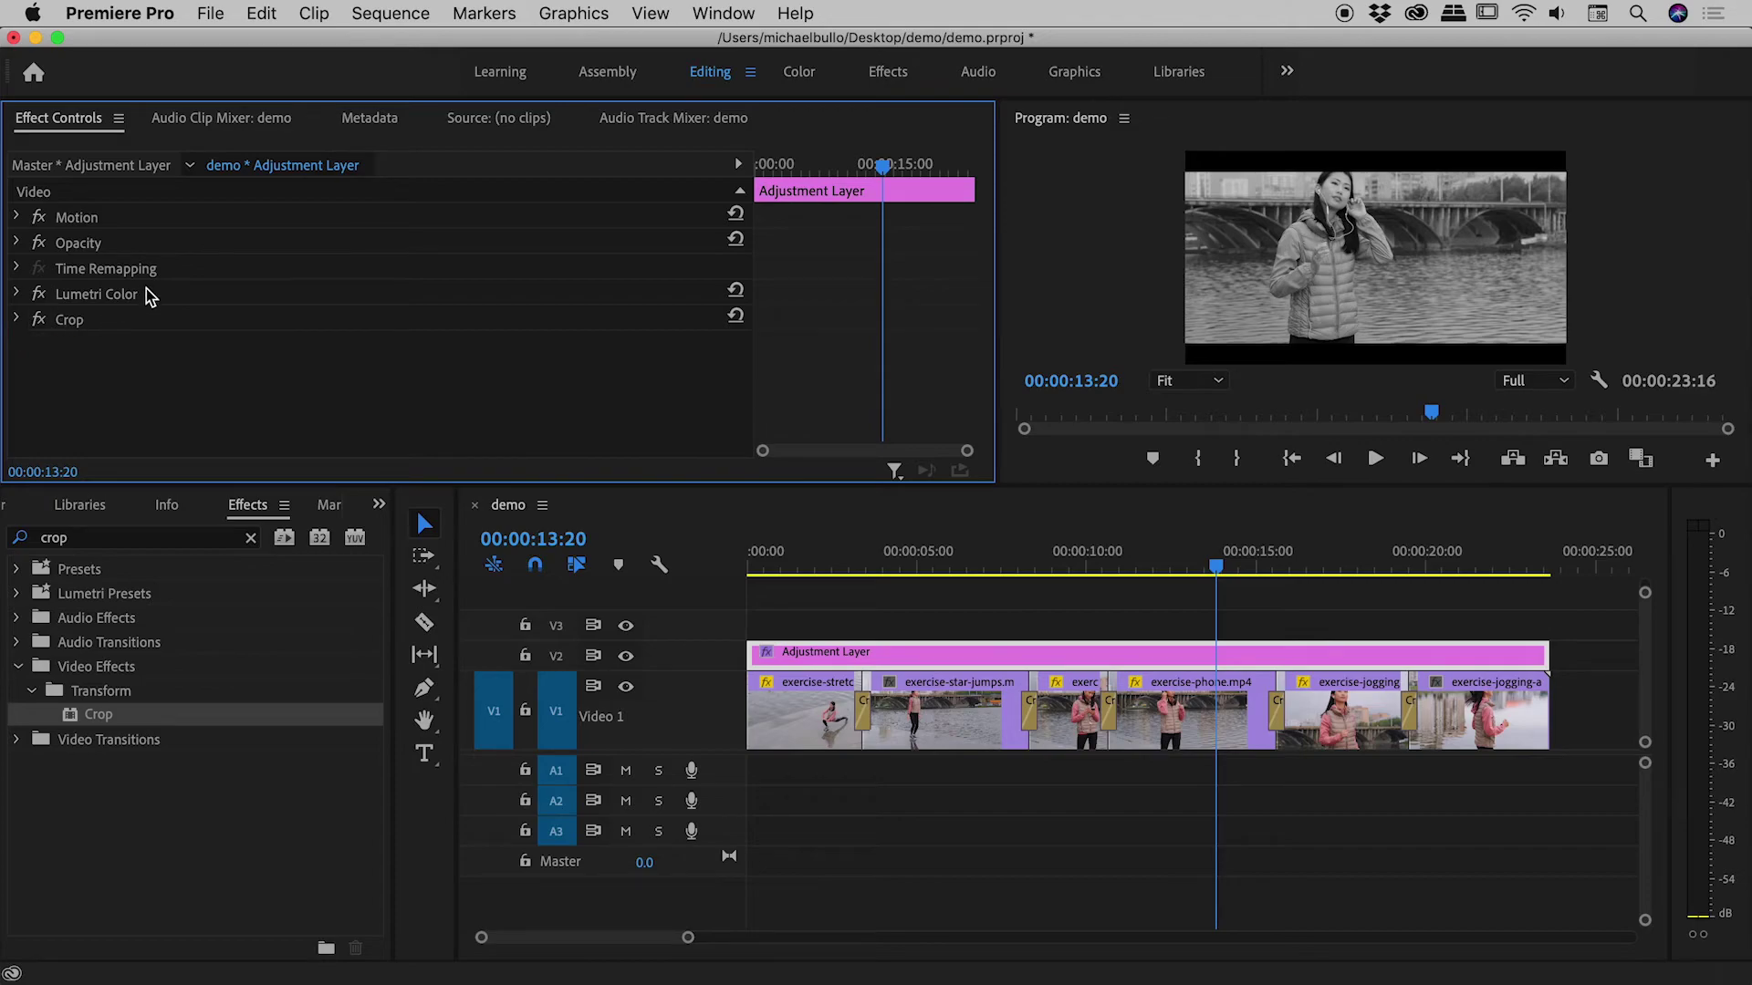
{"action": "left_click", "coordinate": [16, 293]}
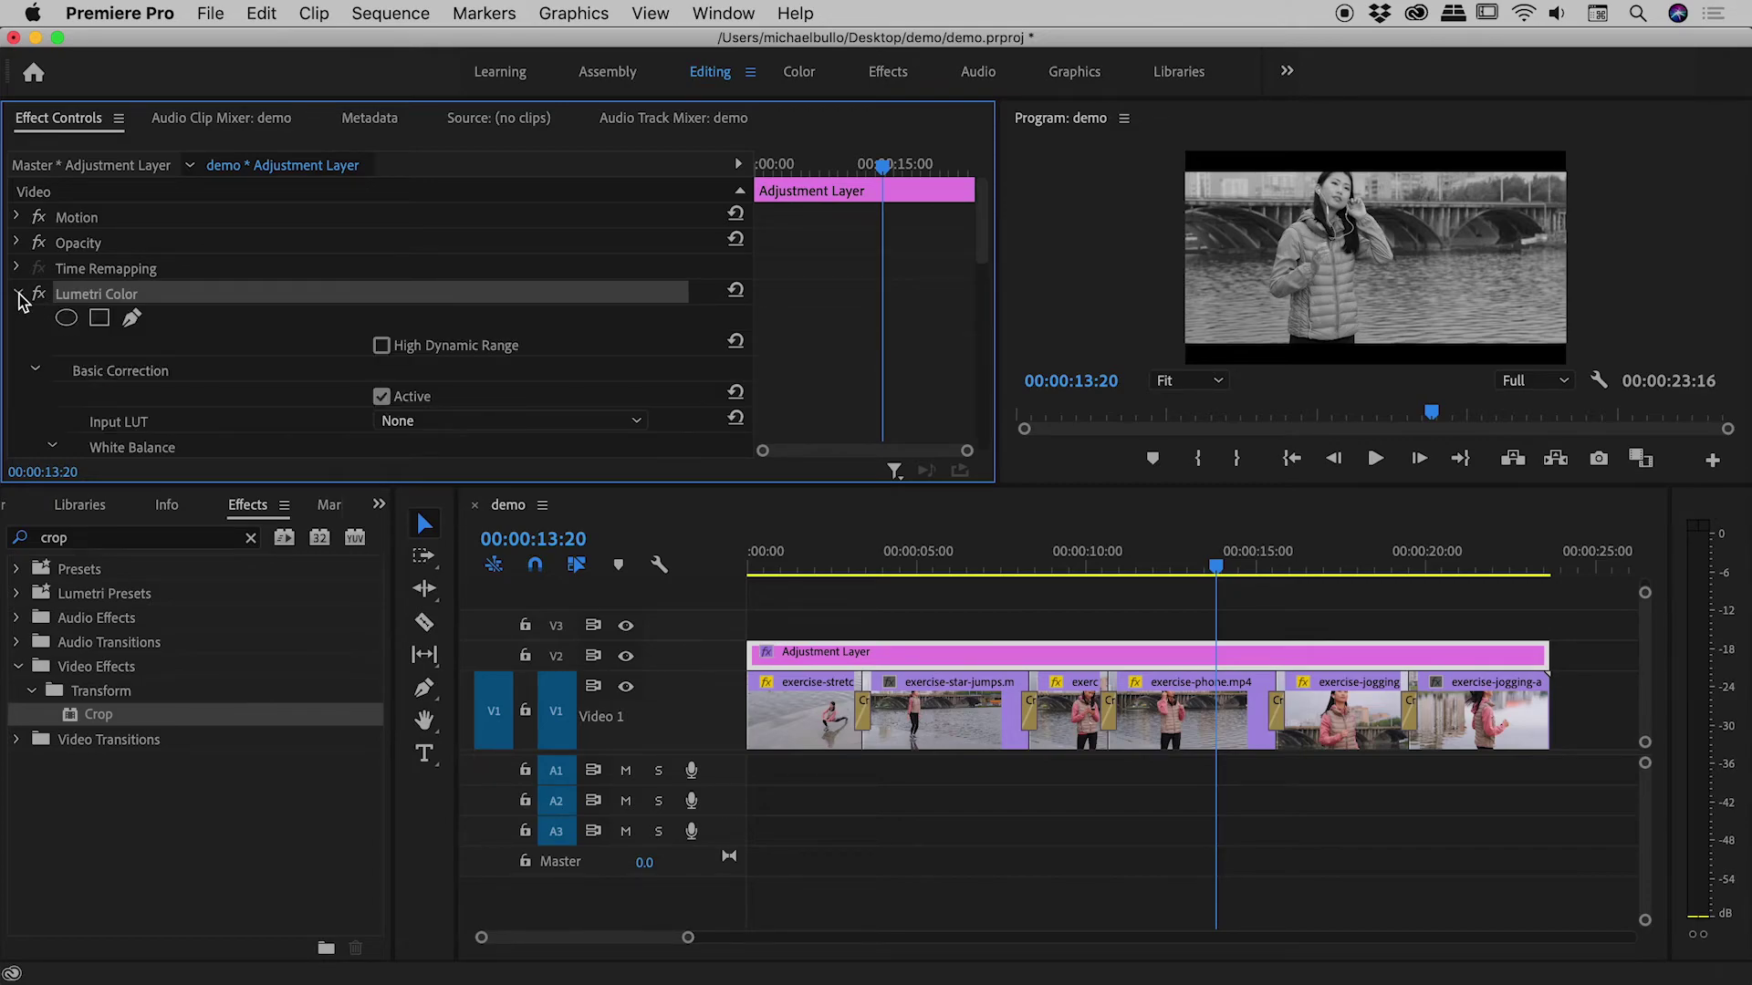
{"action": "left_click", "coordinate": [38, 369]}
{"action": "scroll", "coordinate": [205, 402], "scroll_direction": "down", "scroll_amount": 3}
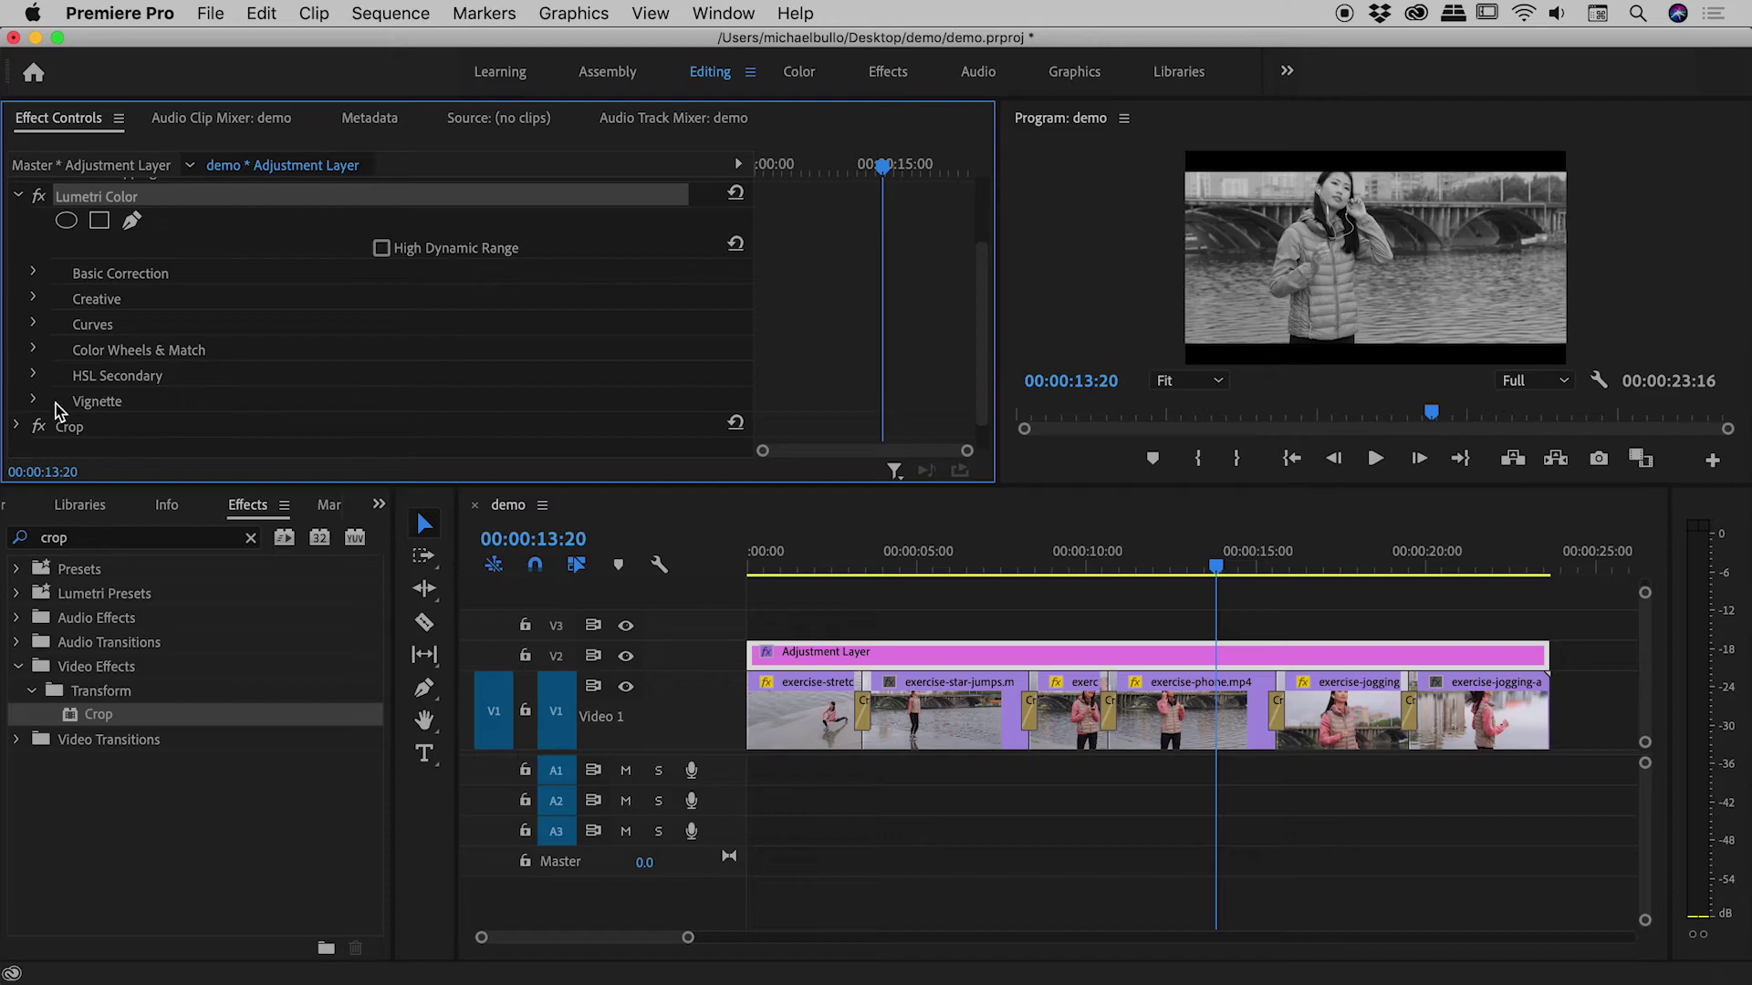
{"action": "left_click", "coordinate": [32, 402]}
{"action": "scroll", "coordinate": [305, 391], "scroll_direction": "down", "scroll_amount": 2}
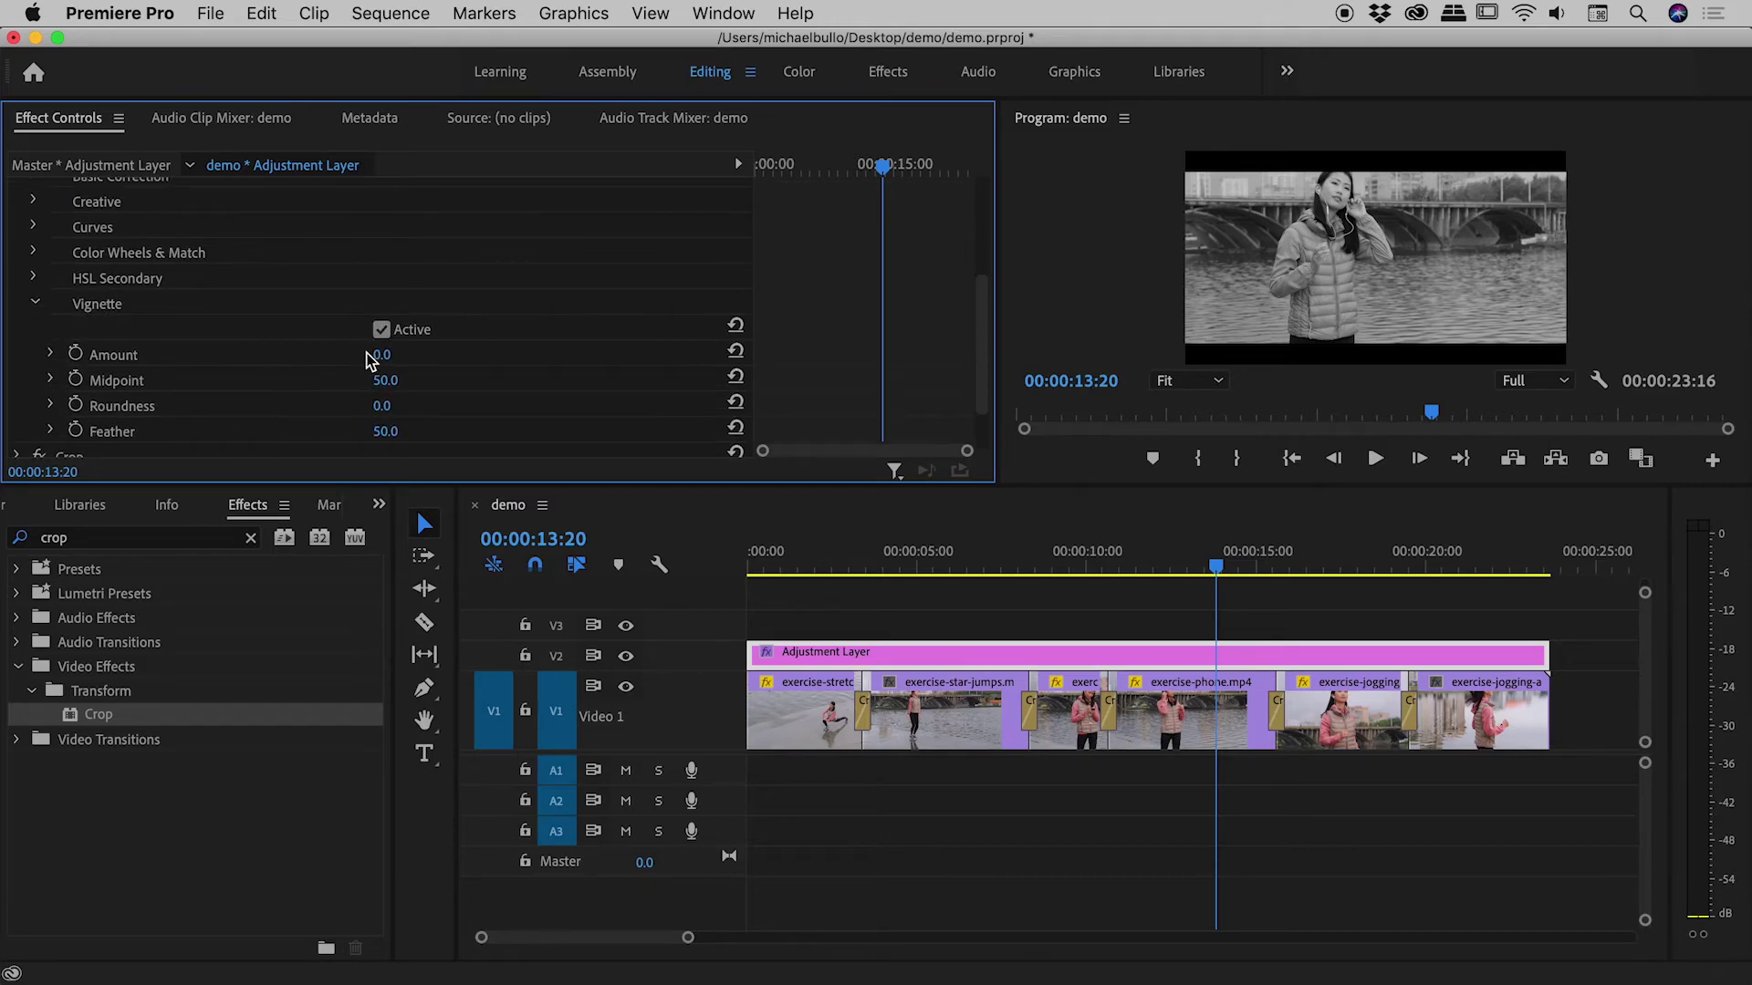
{"action": "left_click_drag", "start_coordinate": [376, 354], "coordinate": [358, 355]}
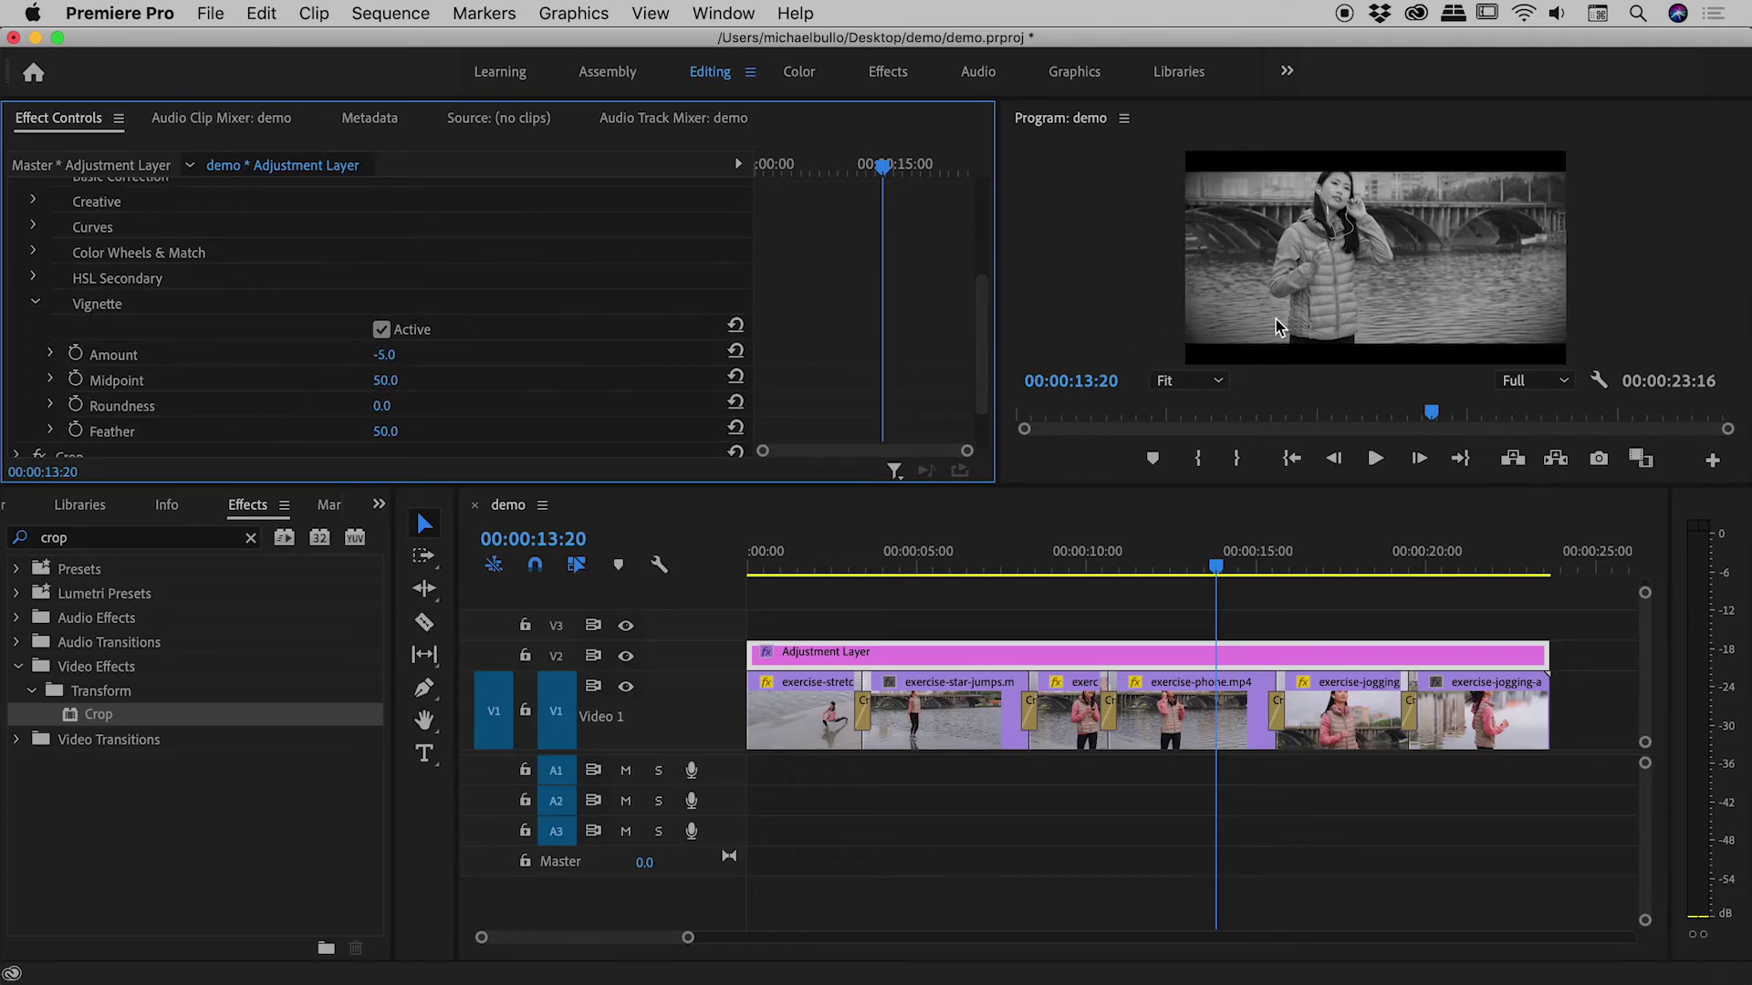
{"action": "left_click_drag", "start_coordinate": [1210, 570], "coordinate": [833, 584]}
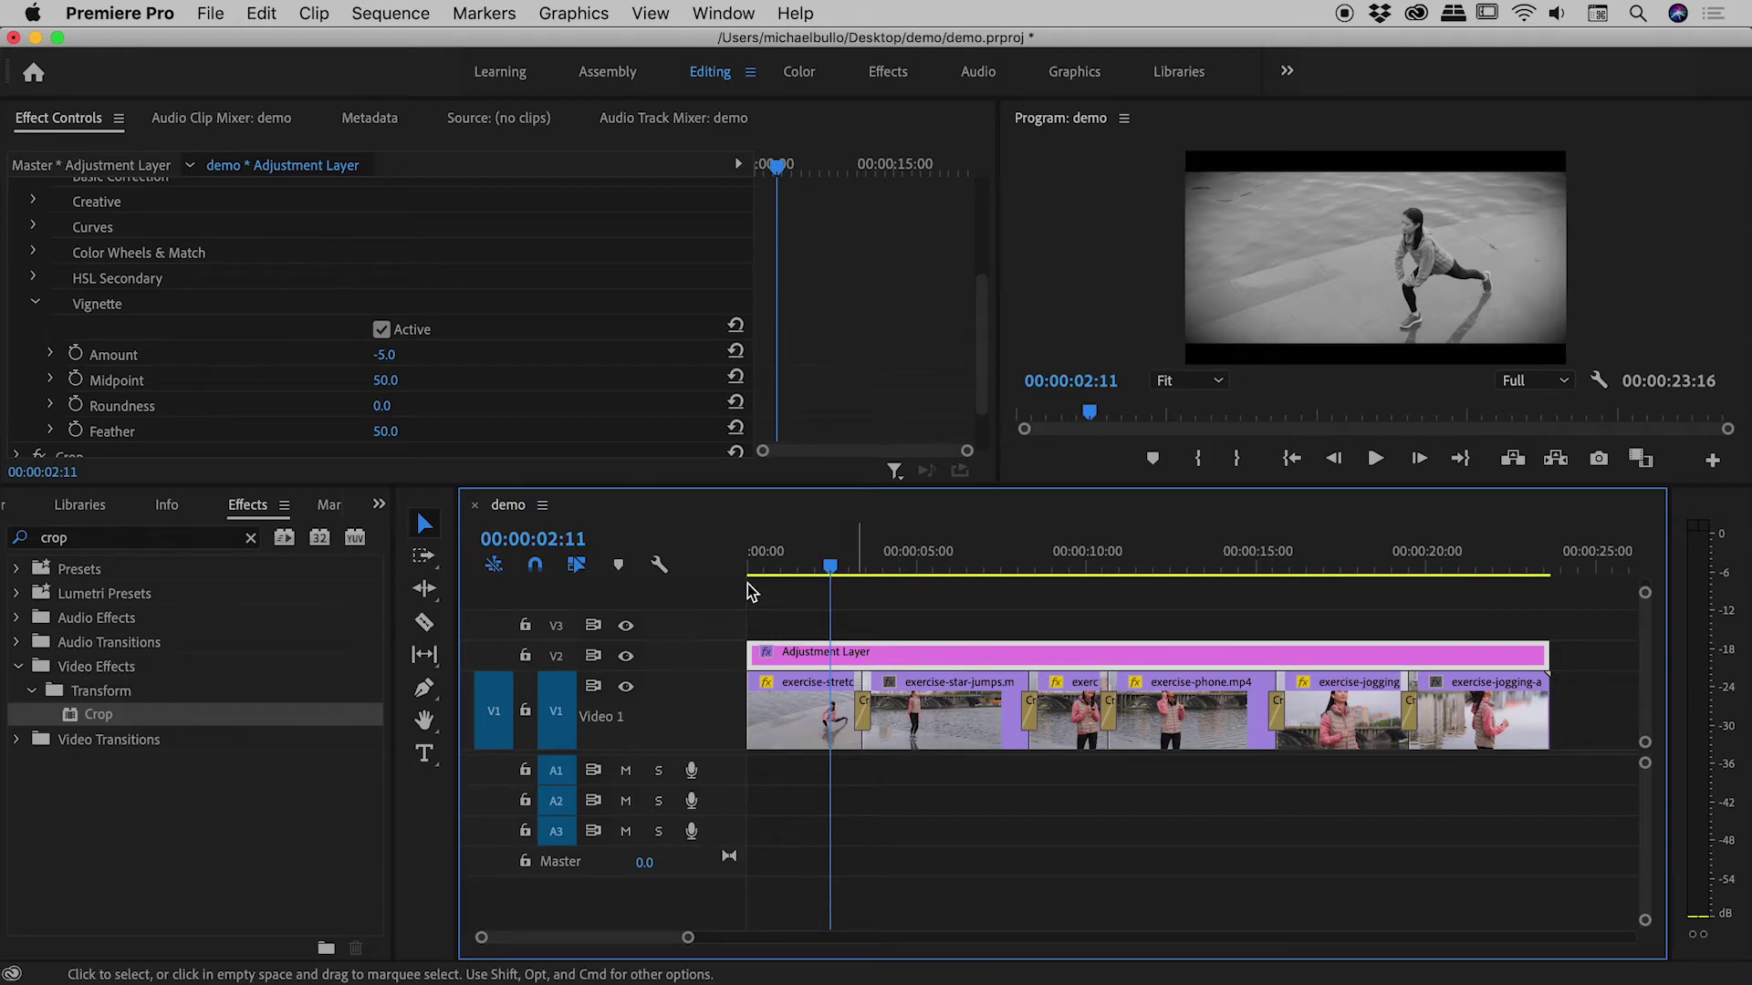
Temporarily bypass Lumetri Color to preview the footage in its original colour
{"action": "left_click_drag", "start_coordinate": [985, 346], "coordinate": [227, 274]}
{"action": "left_click", "coordinate": [17, 294]}
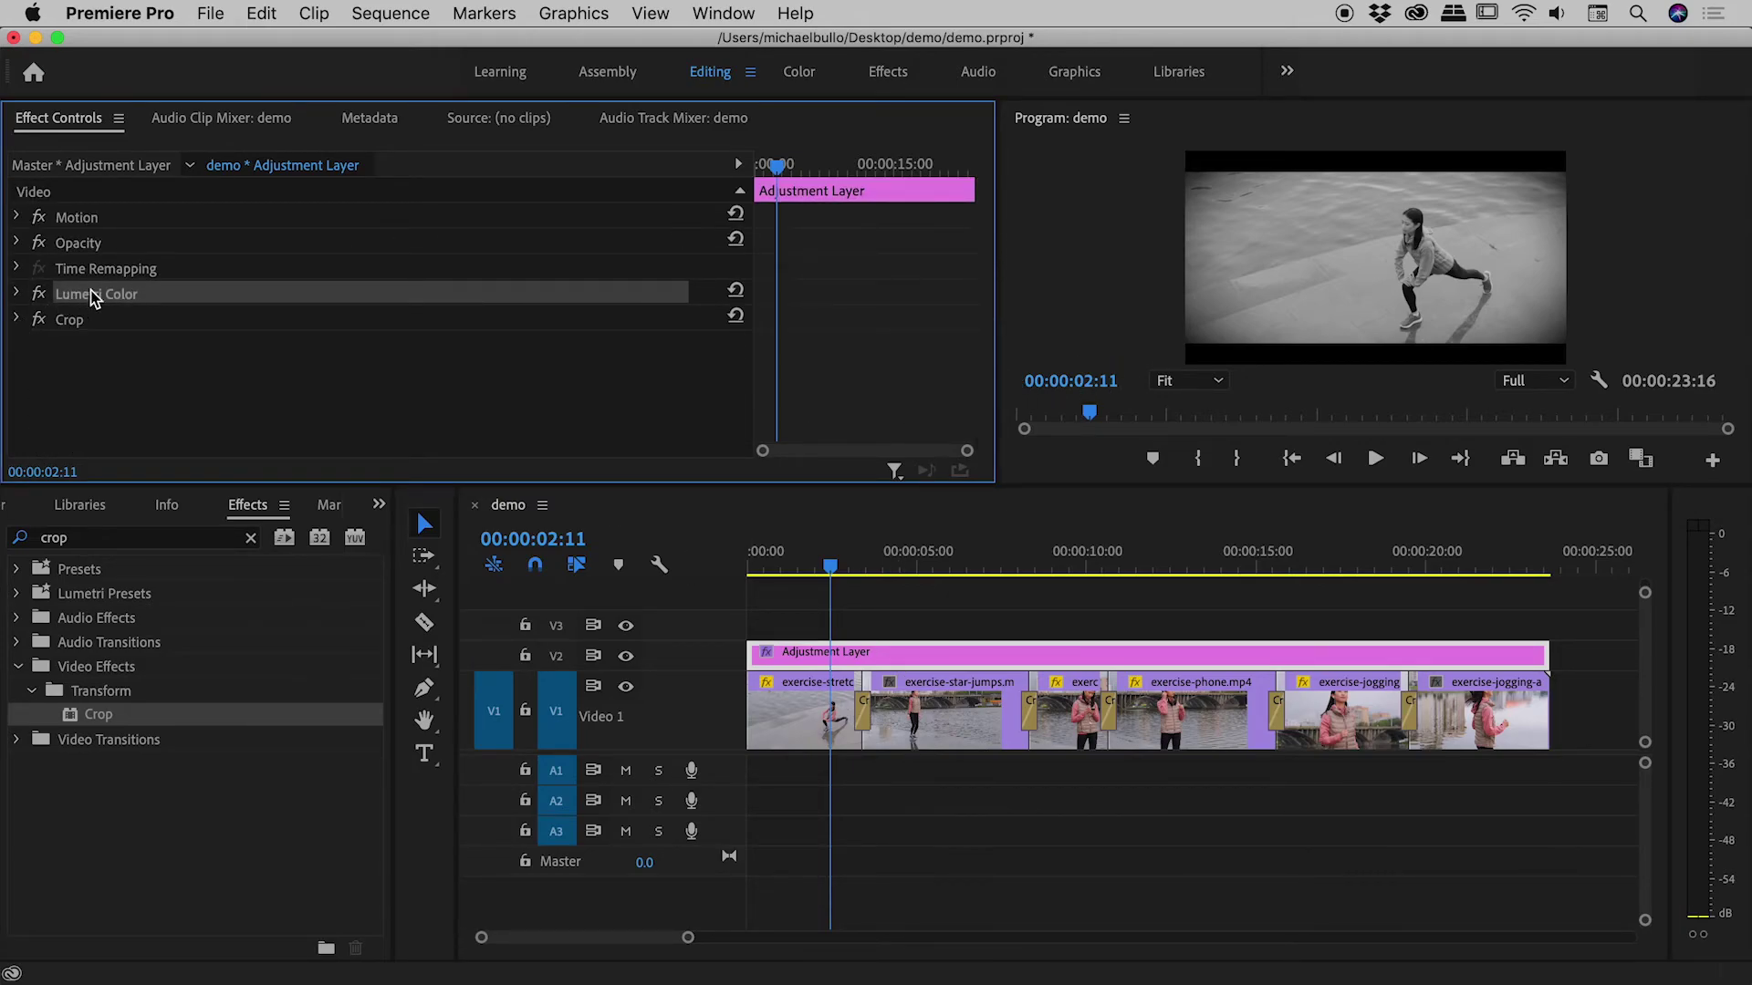
{"action": "left_click", "coordinate": [38, 298]}
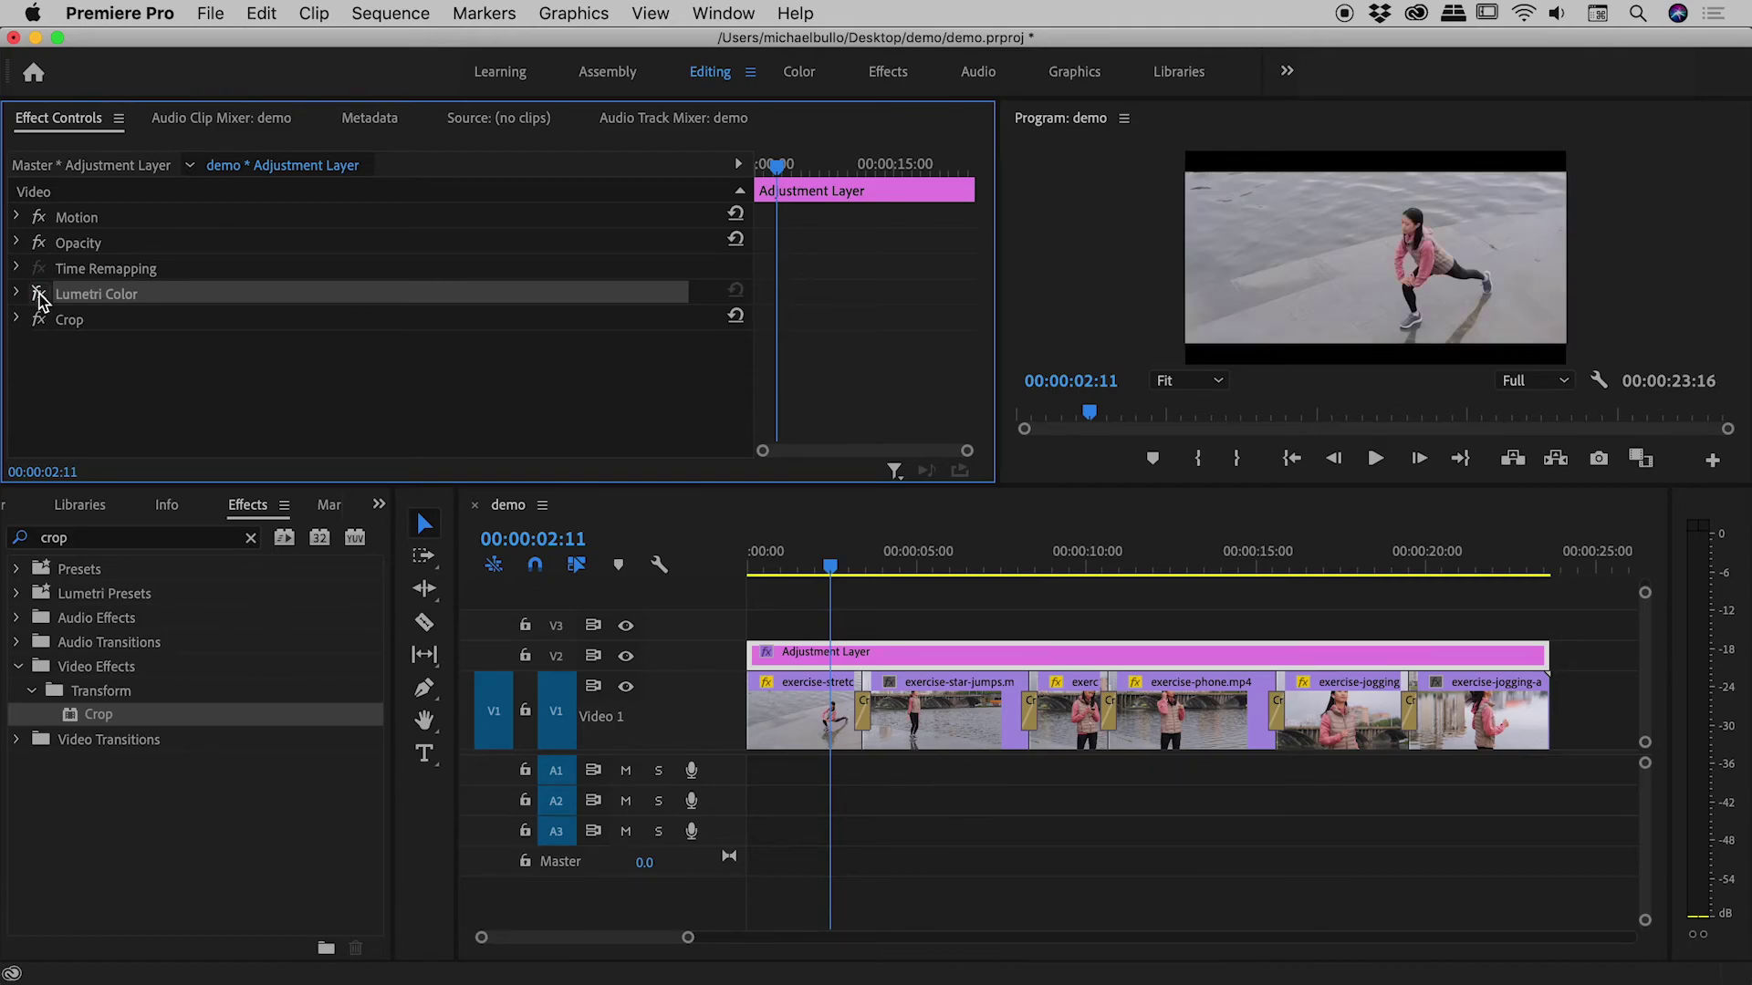
{"action": "left_click_drag", "start_coordinate": [921, 572], "coordinate": [960, 558]}
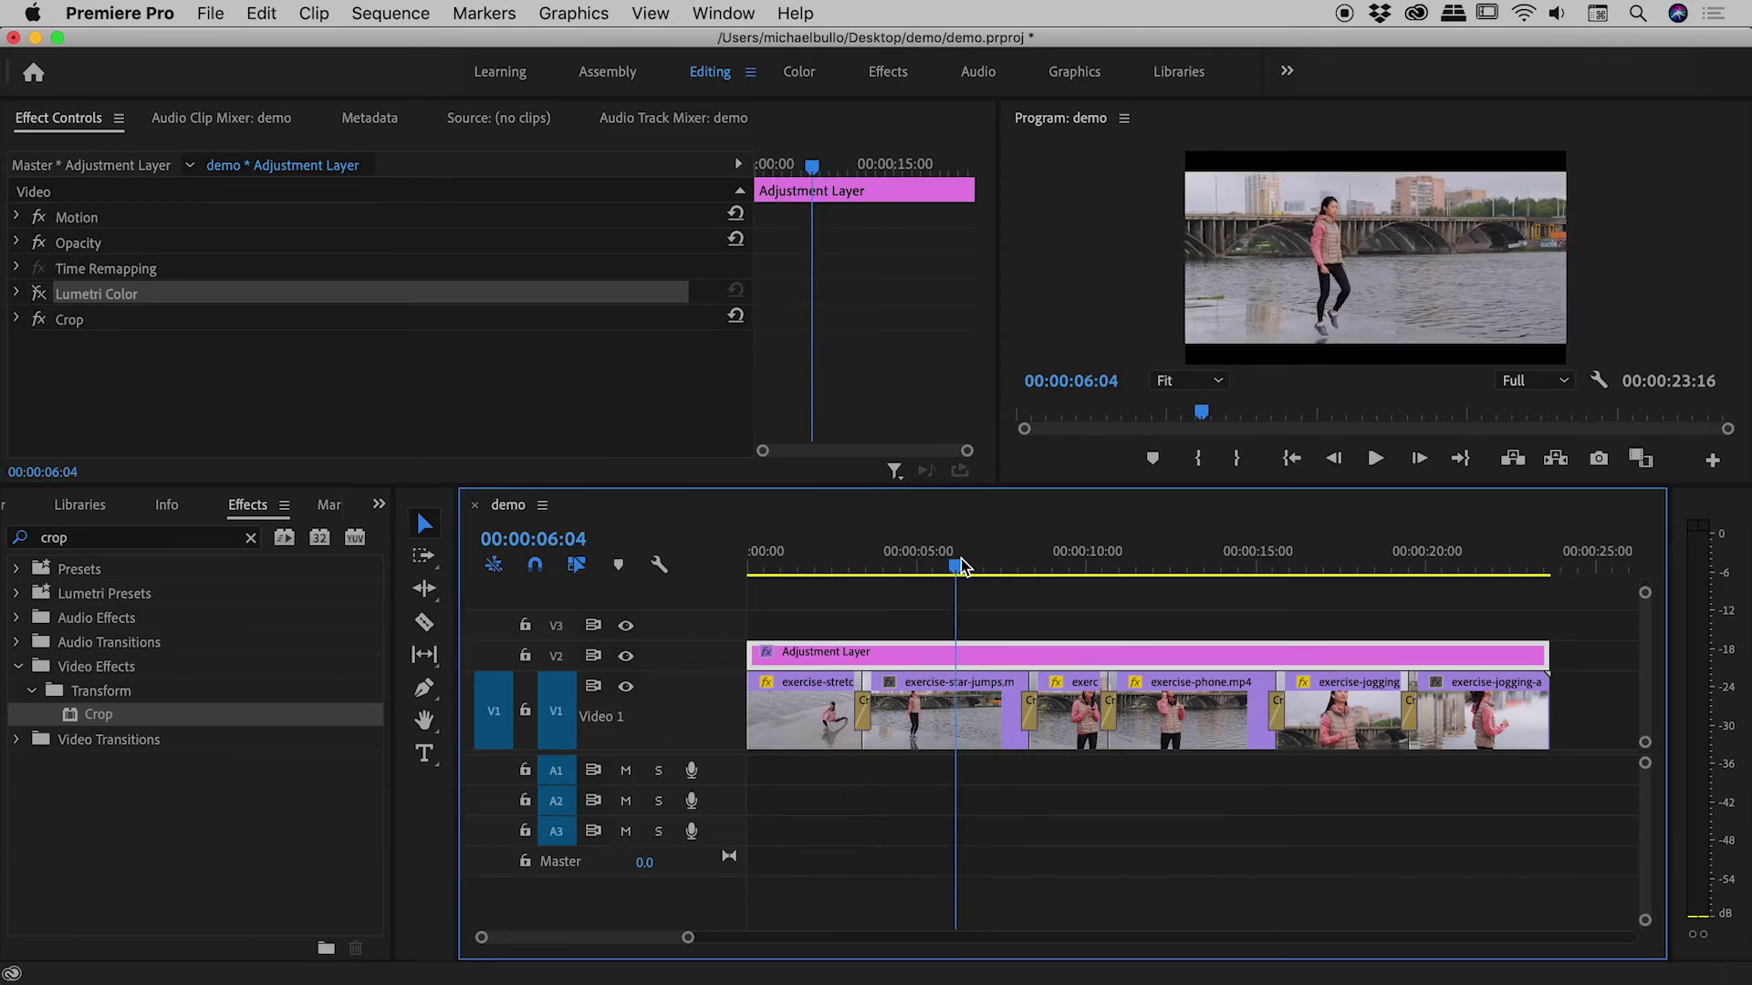
Re-enable Lumetri Color and disable the Crop effect, previewing the footage without letterbox bars
{"action": "left_click", "coordinate": [37, 295]}
{"action": "left_click", "coordinate": [39, 319]}
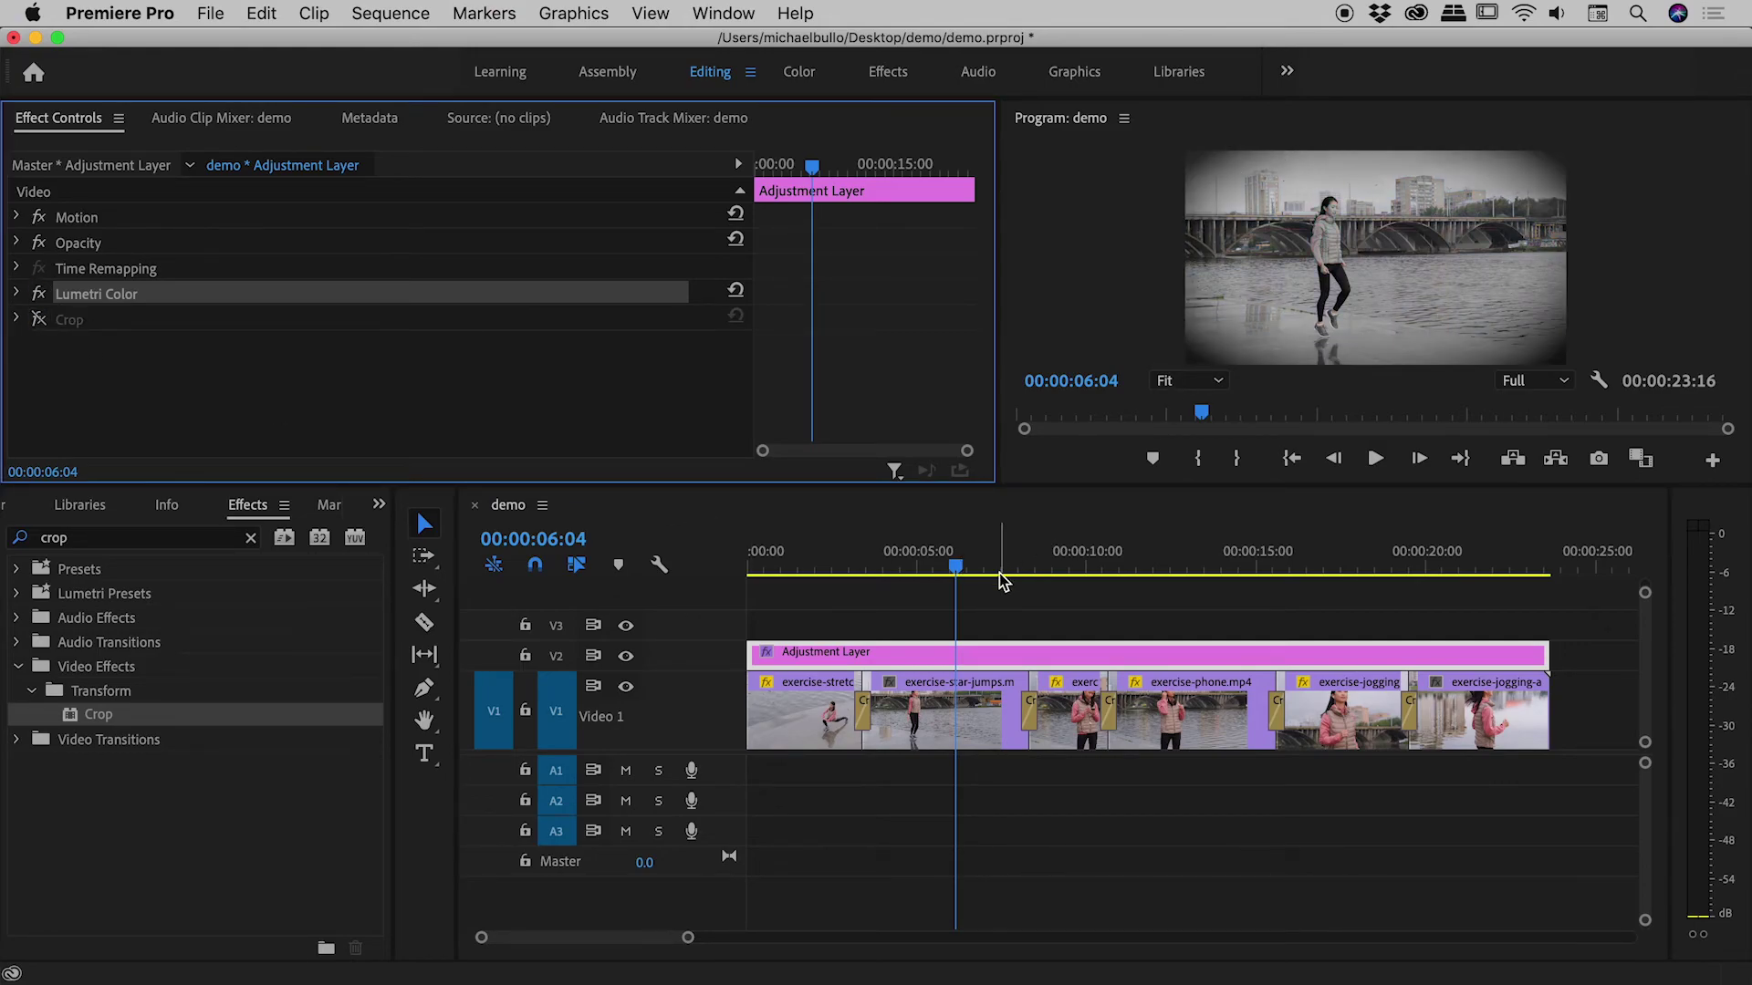
{"action": "left_click_drag", "start_coordinate": [1020, 563], "coordinate": [920, 560]}
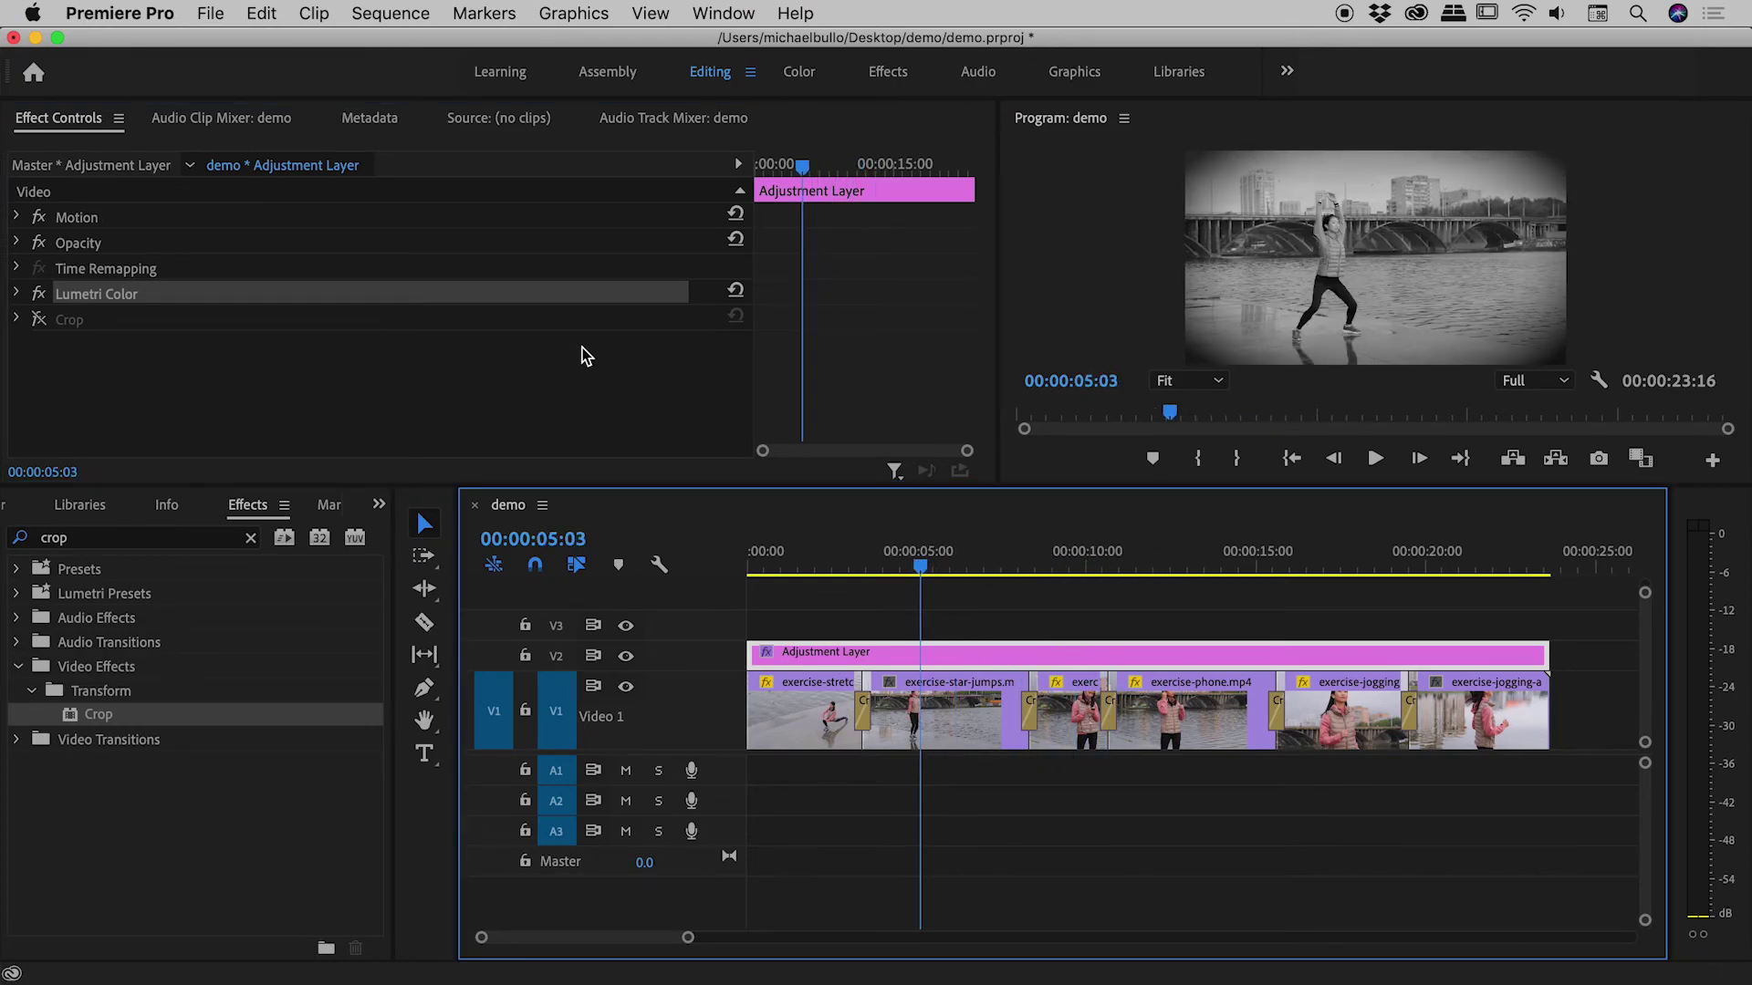